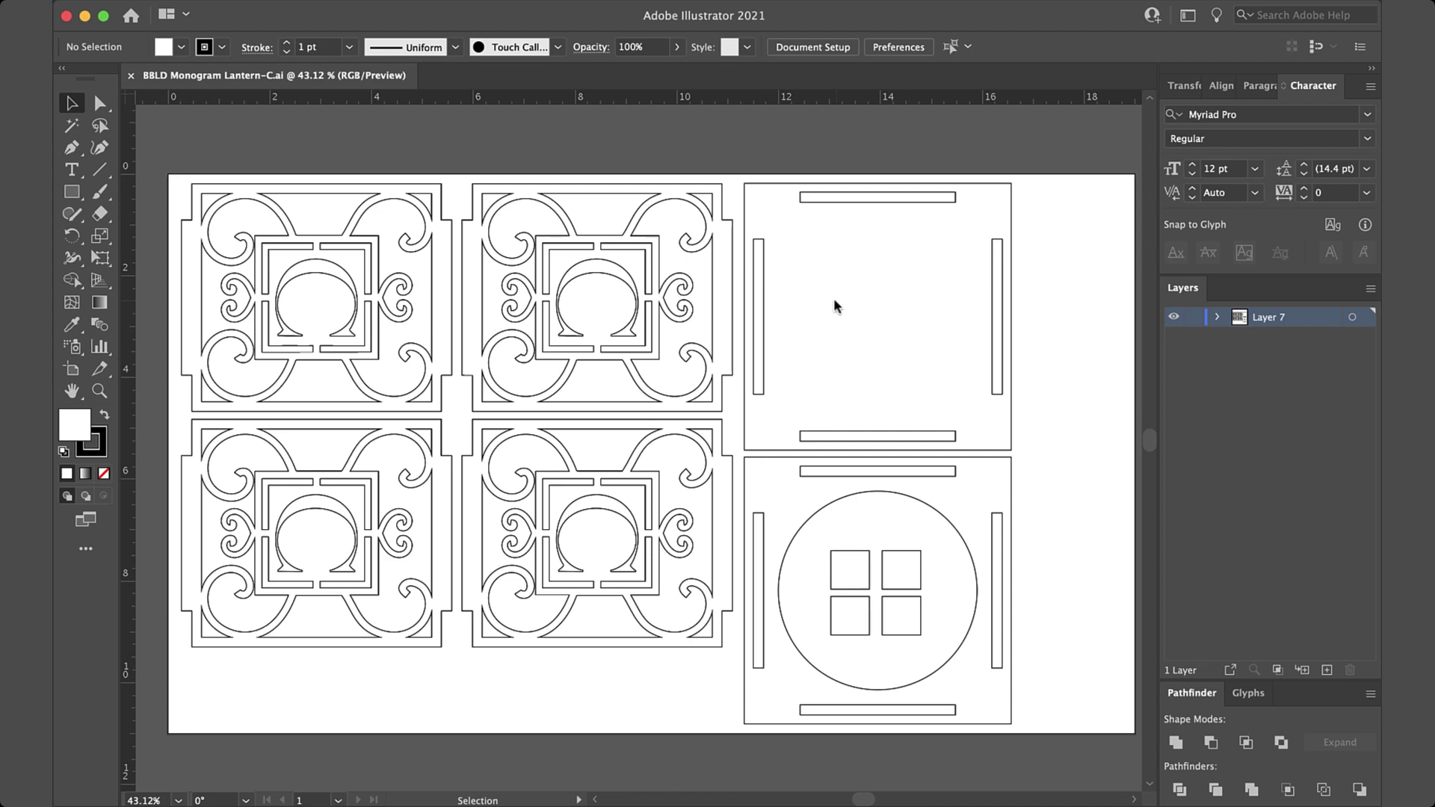
Step: Select the compound path of the blank top-right slotted panel
scroll(737, 275, "up", 5)
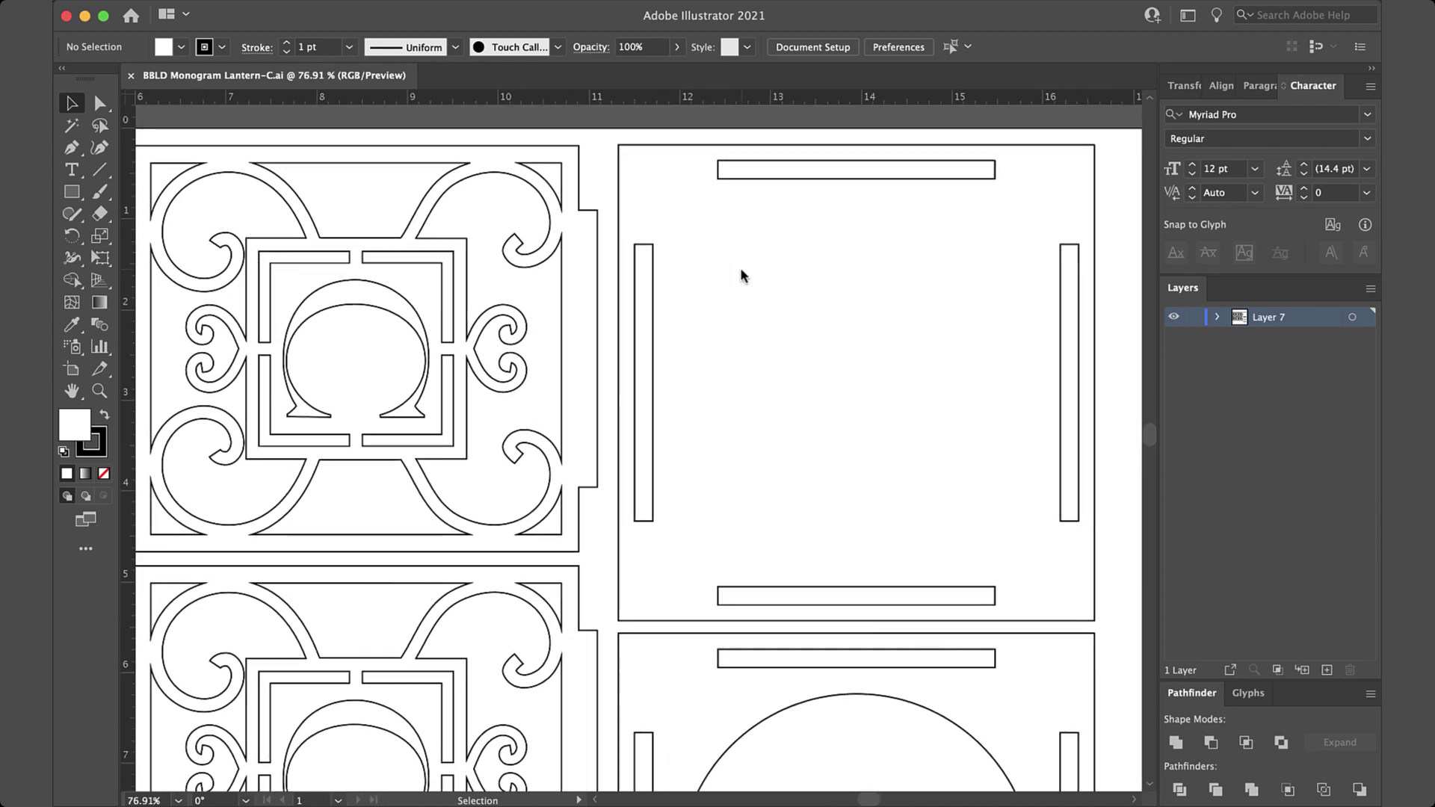
scroll(748, 266, "right", 2)
scroll(747, 266, "up", 1)
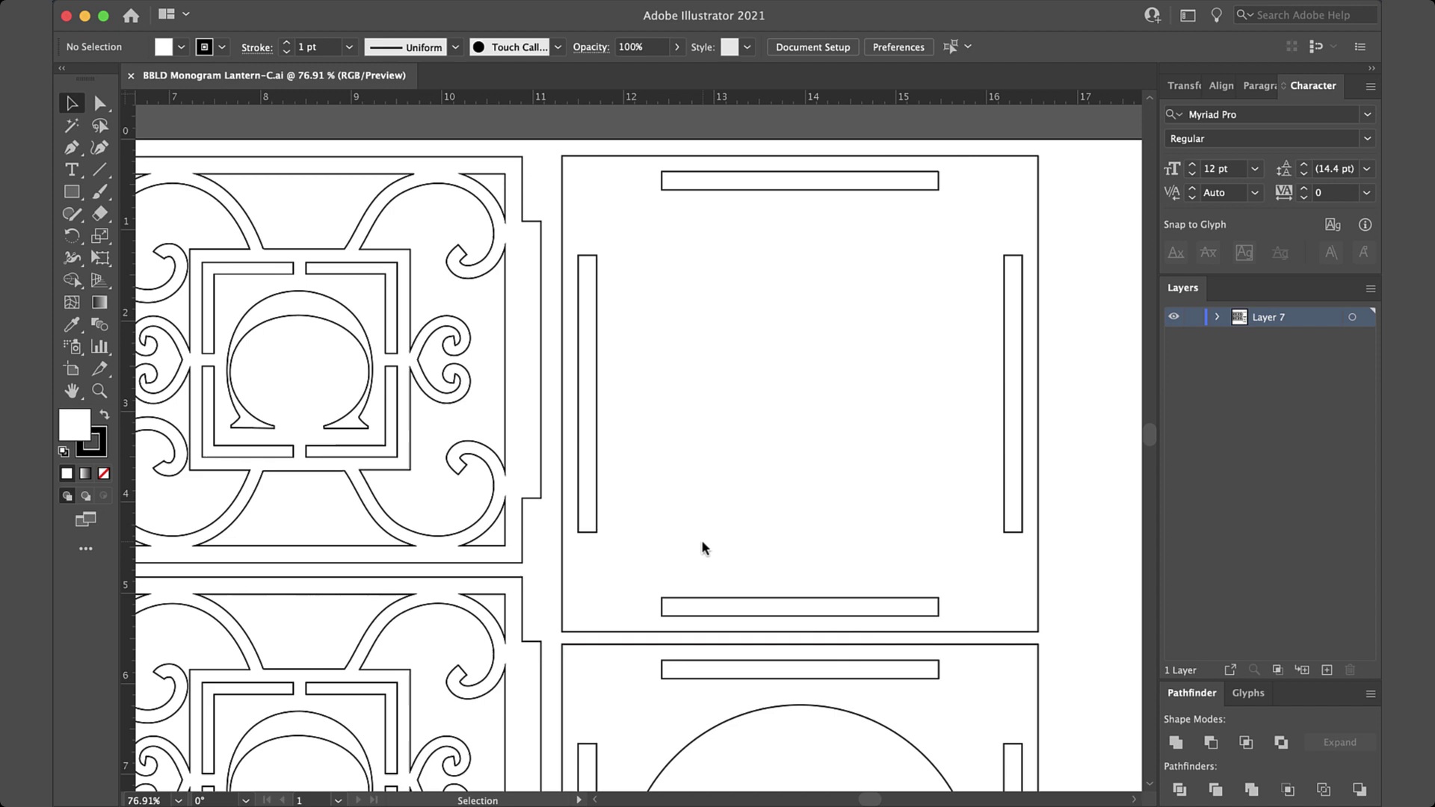
scroll(701, 539, "down", 6)
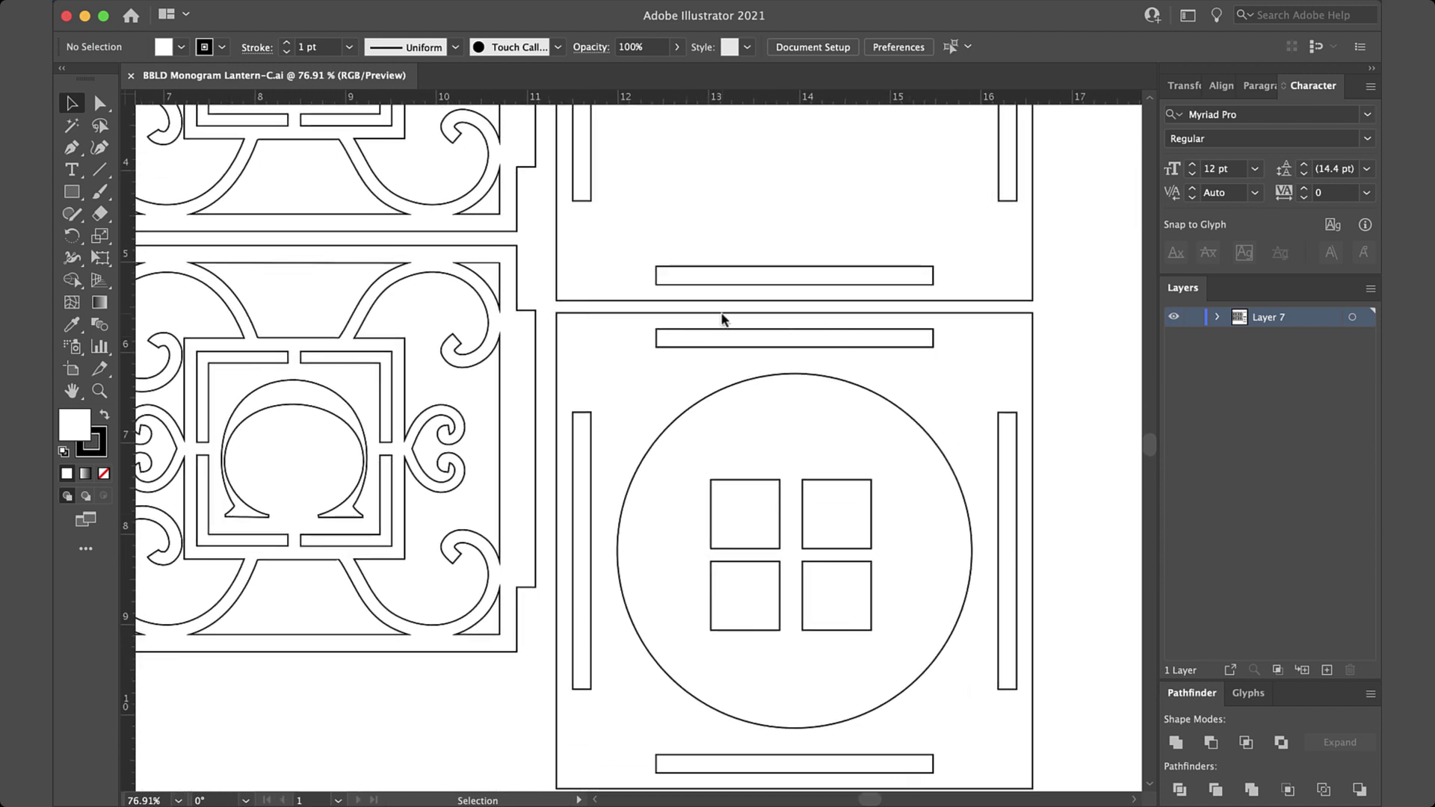
scroll(719, 323, "up", 1)
scroll(719, 323, "right", 1)
scroll(715, 330, "up", 1)
scroll(715, 330, "right", 1)
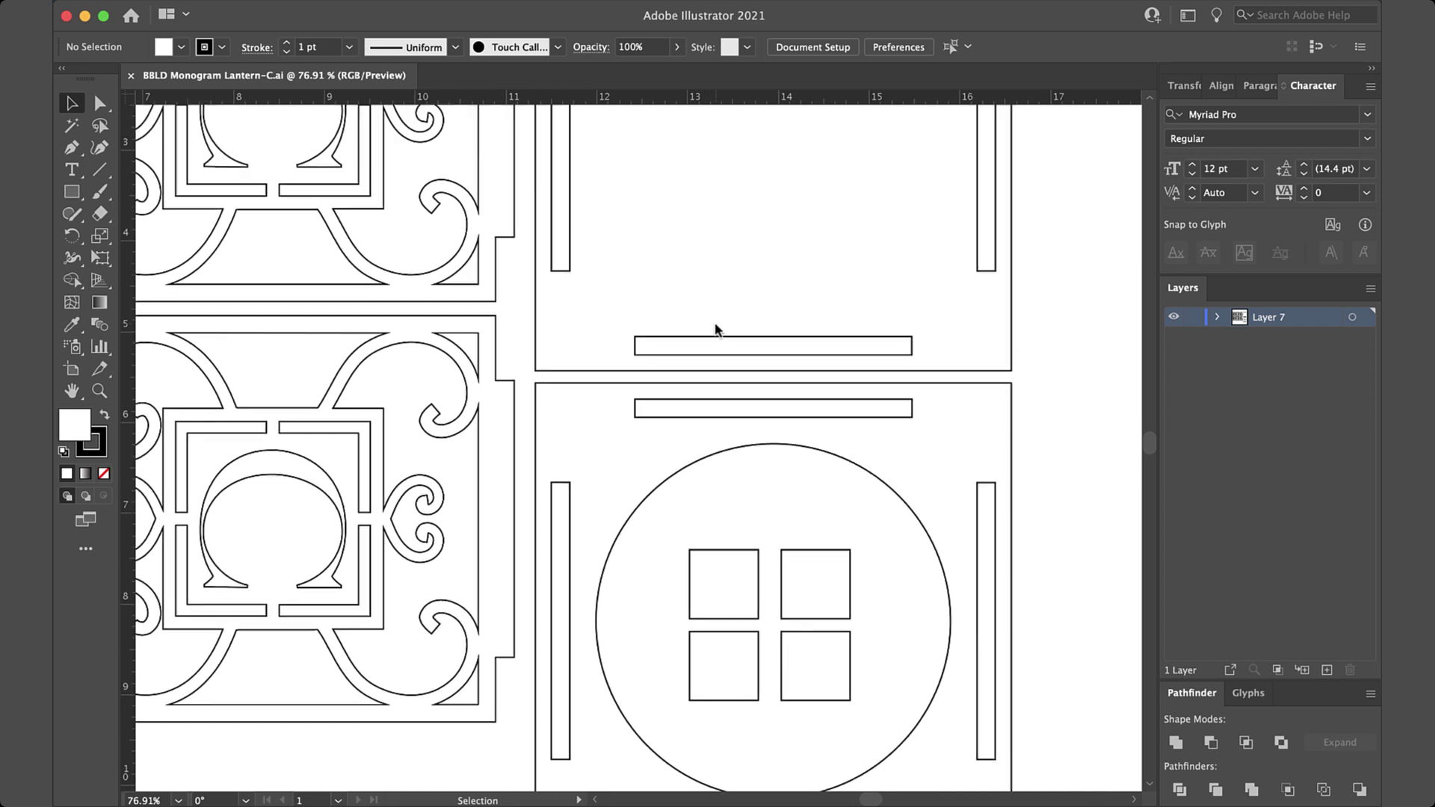
scroll(715, 330, "down", 2)
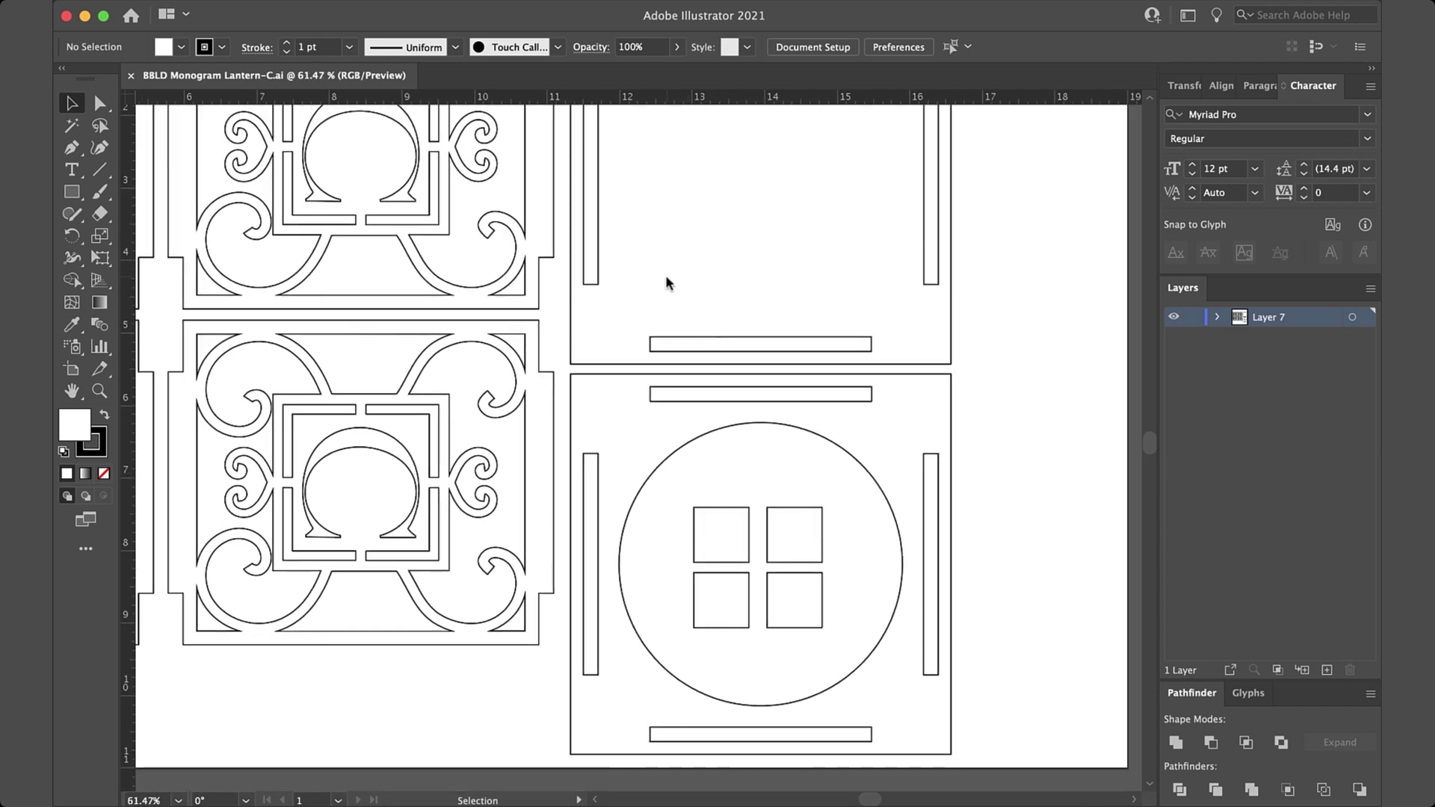
scroll(693, 468, "down", 1)
scroll(693, 468, "up", 4)
scroll(694, 469, "left", 2)
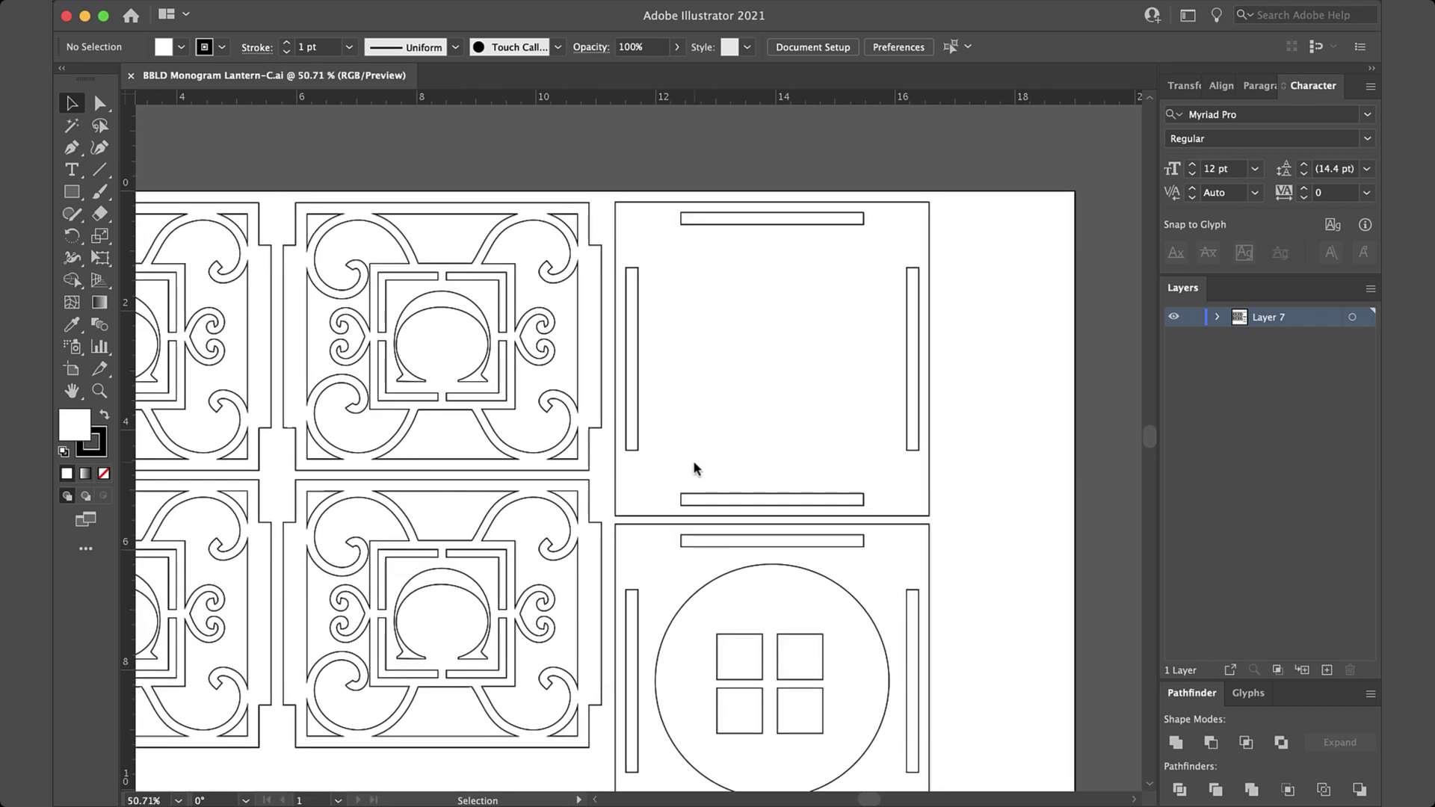
left_click(736, 225)
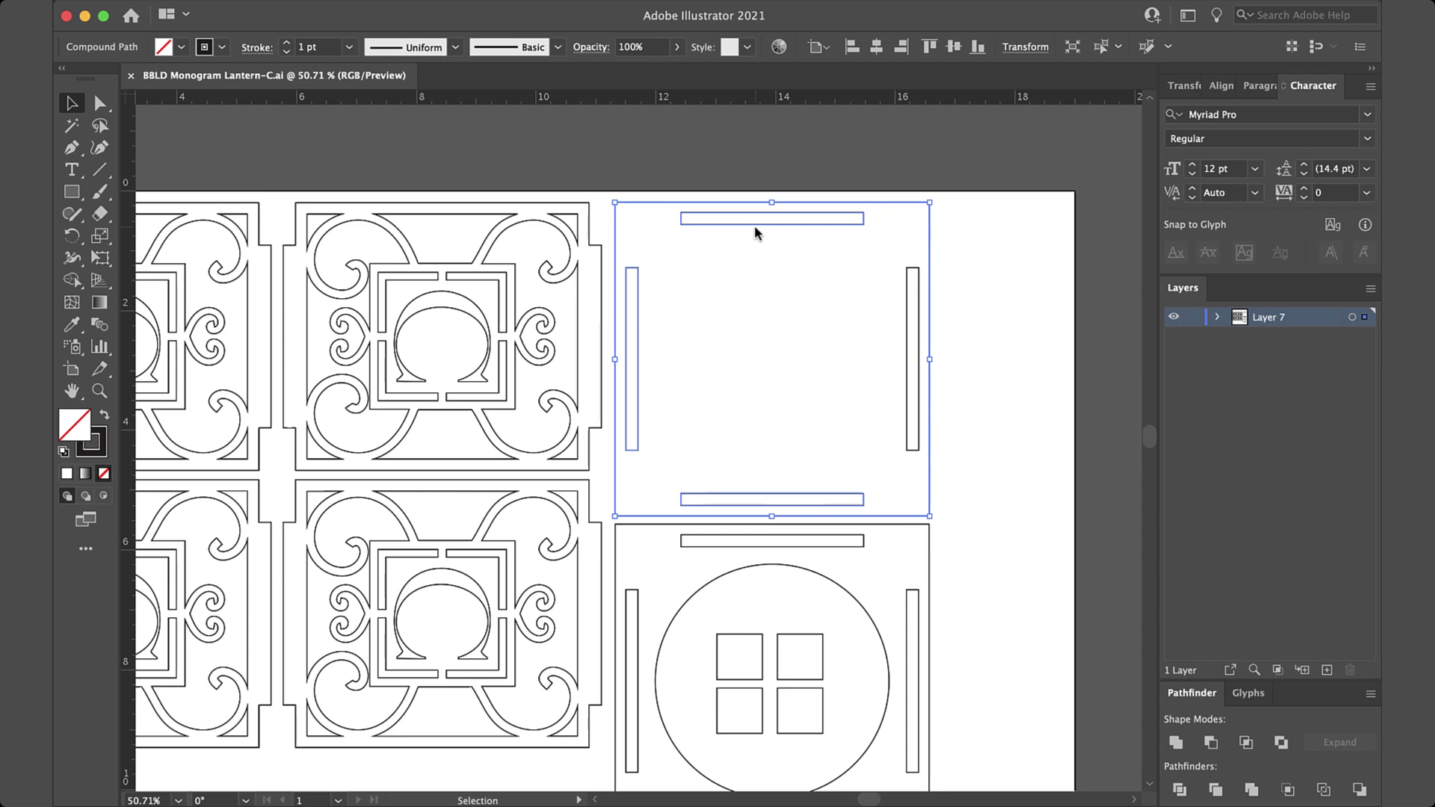
Step: Release the slotted panel's compound path, then select its top thin slot
right_click(755, 231)
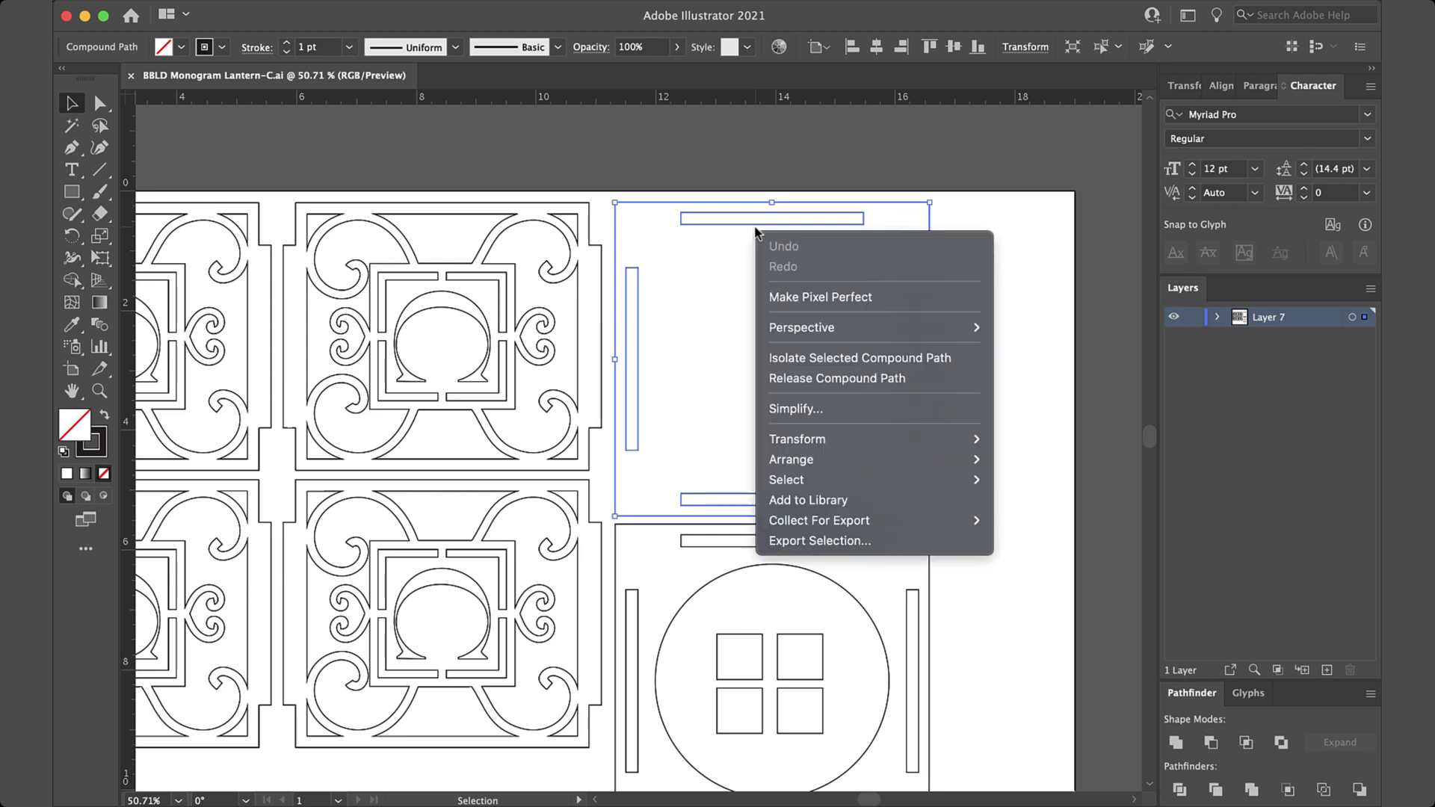
left_click(784, 381)
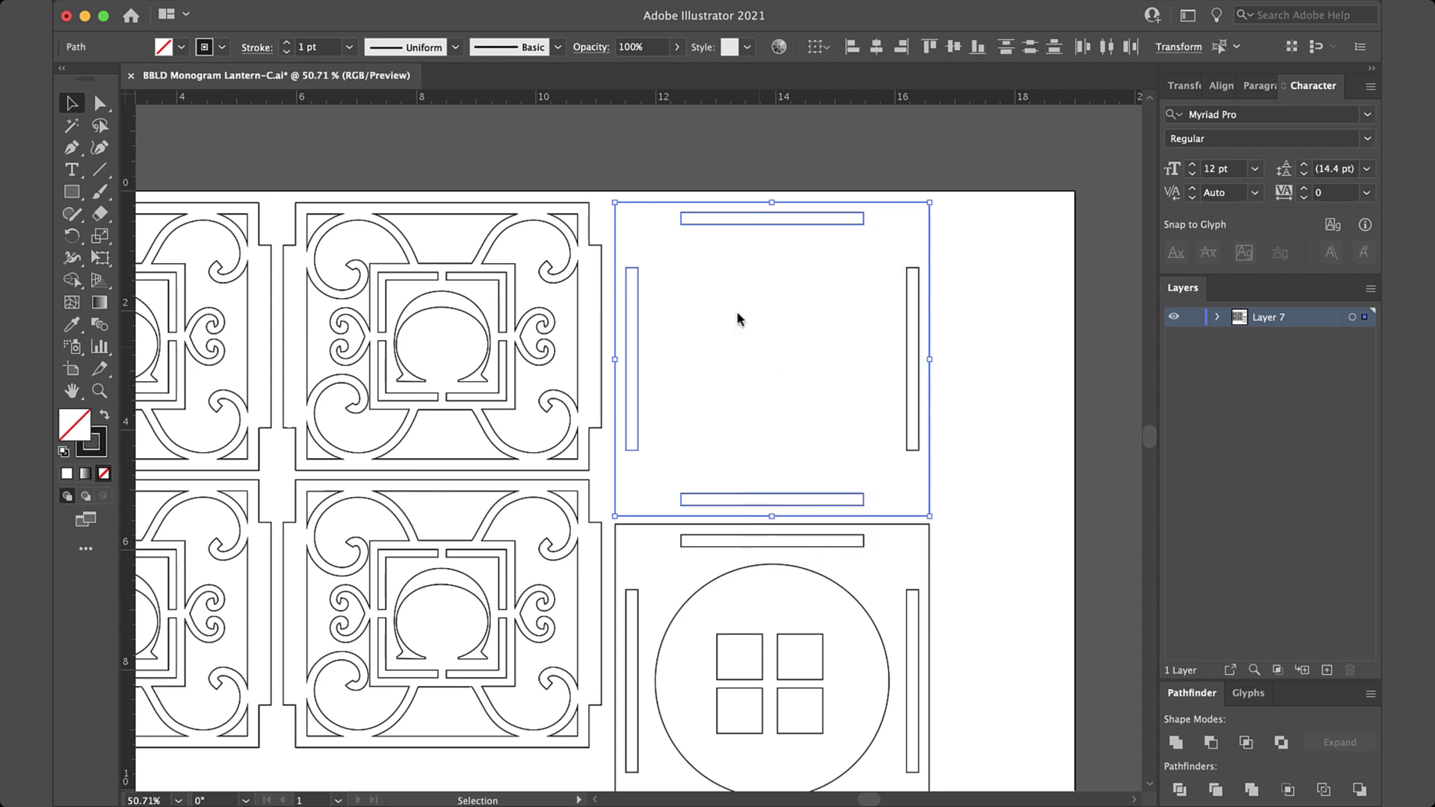
left_click(653, 140)
left_click(682, 222)
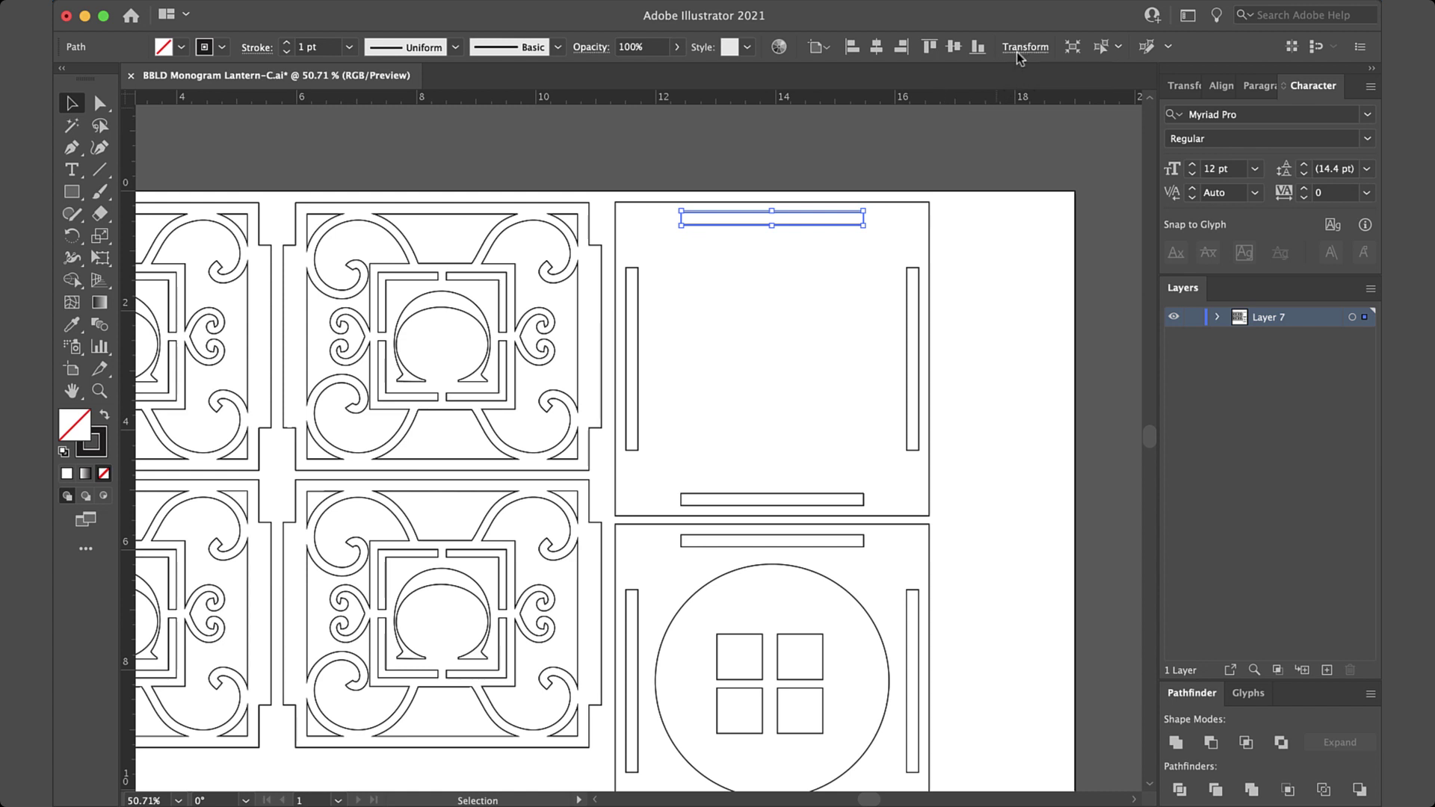
Step: Change the top slot's height from 0.2014 in to 0.12 in in Transform
left_click(1018, 50)
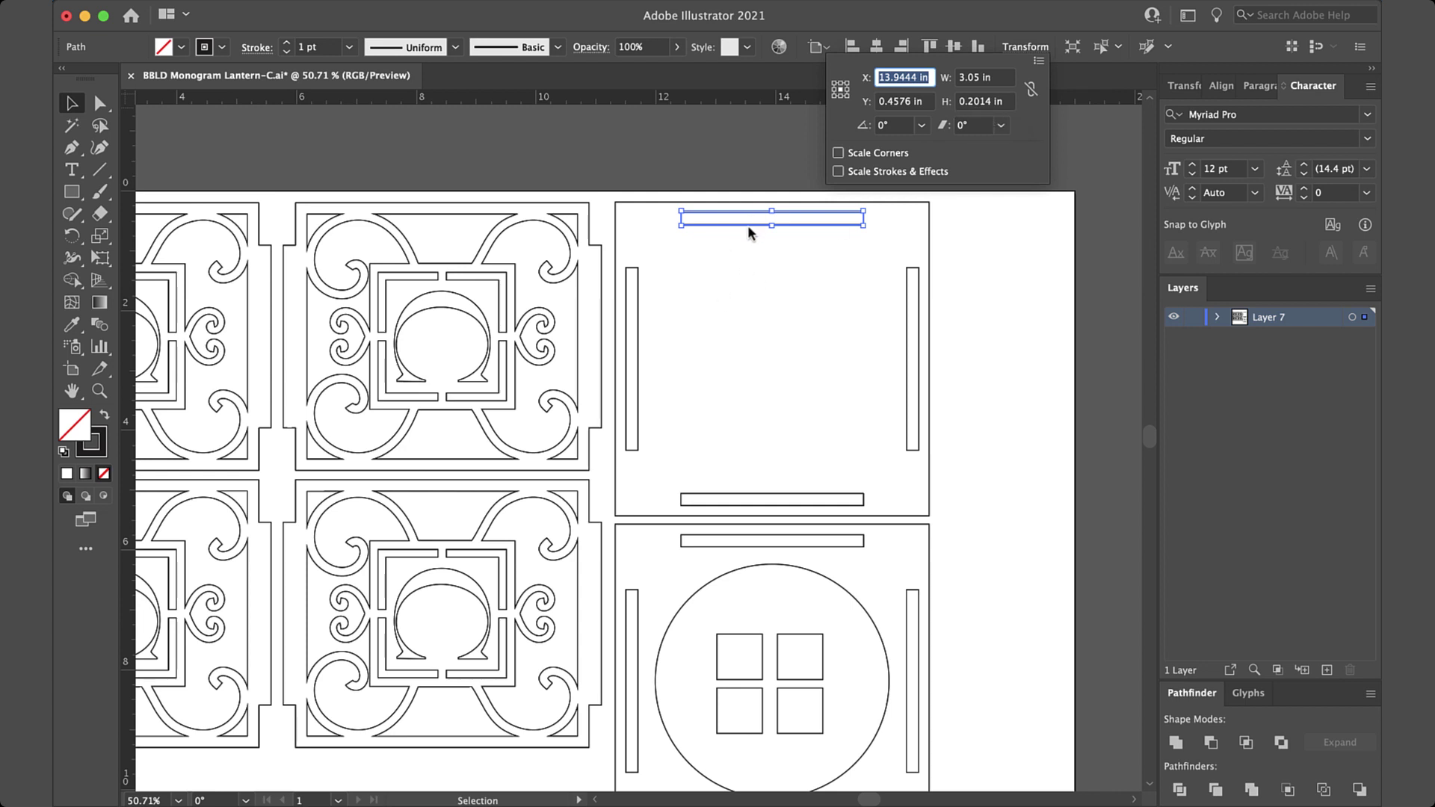
key("Escape")
scroll(759, 263, "up", 5)
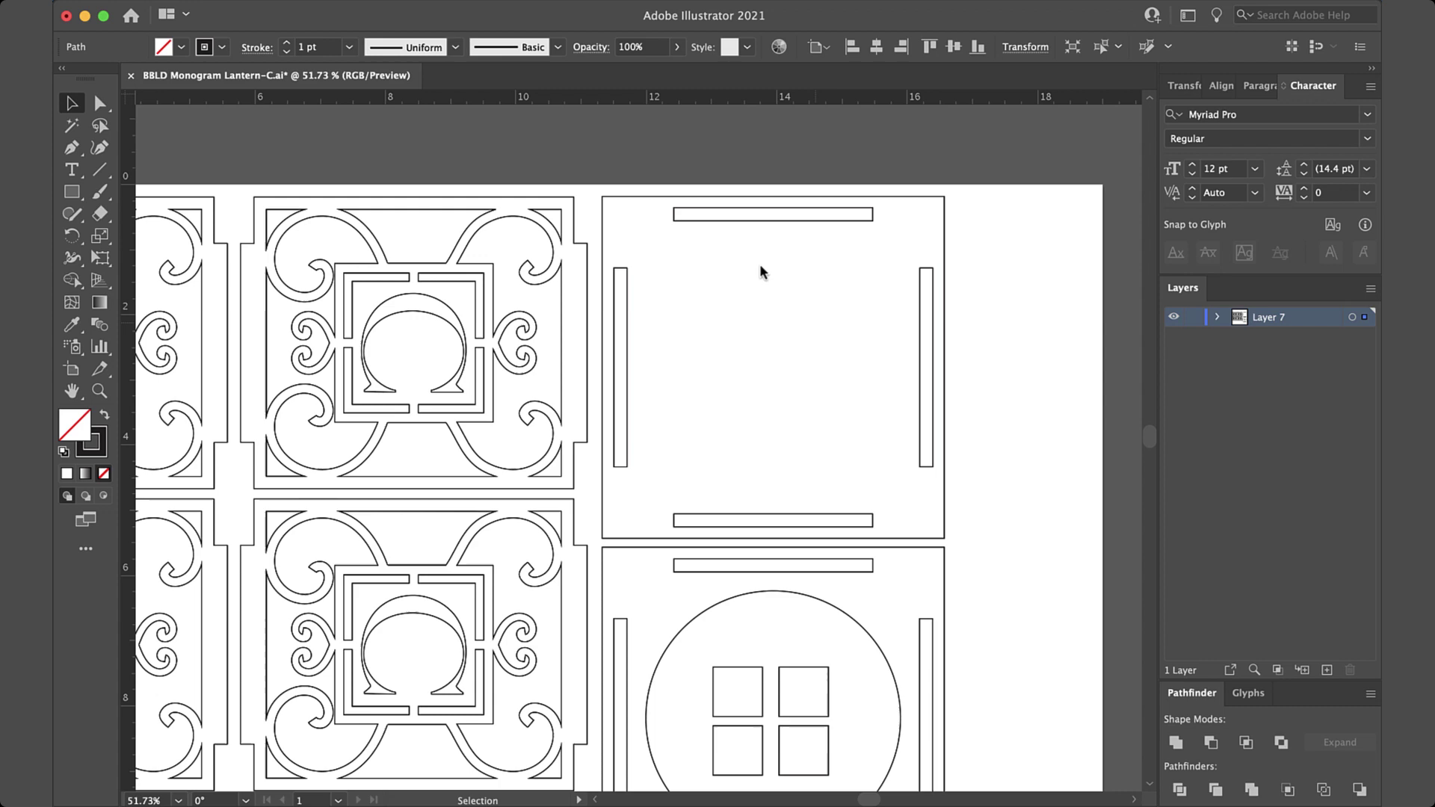
left_click(1026, 47)
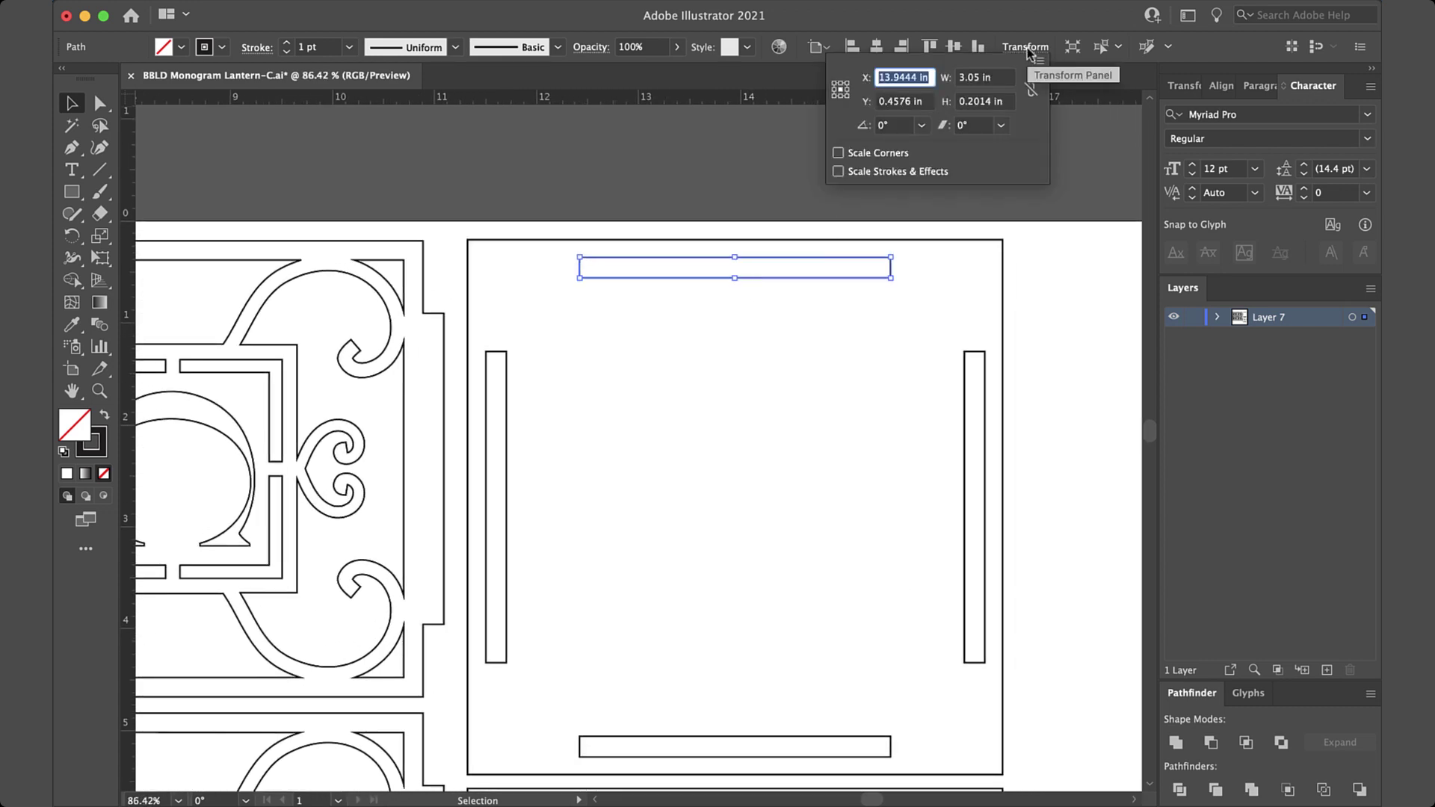
left_click(989, 105)
left_click_drag(990, 106, 969, 110)
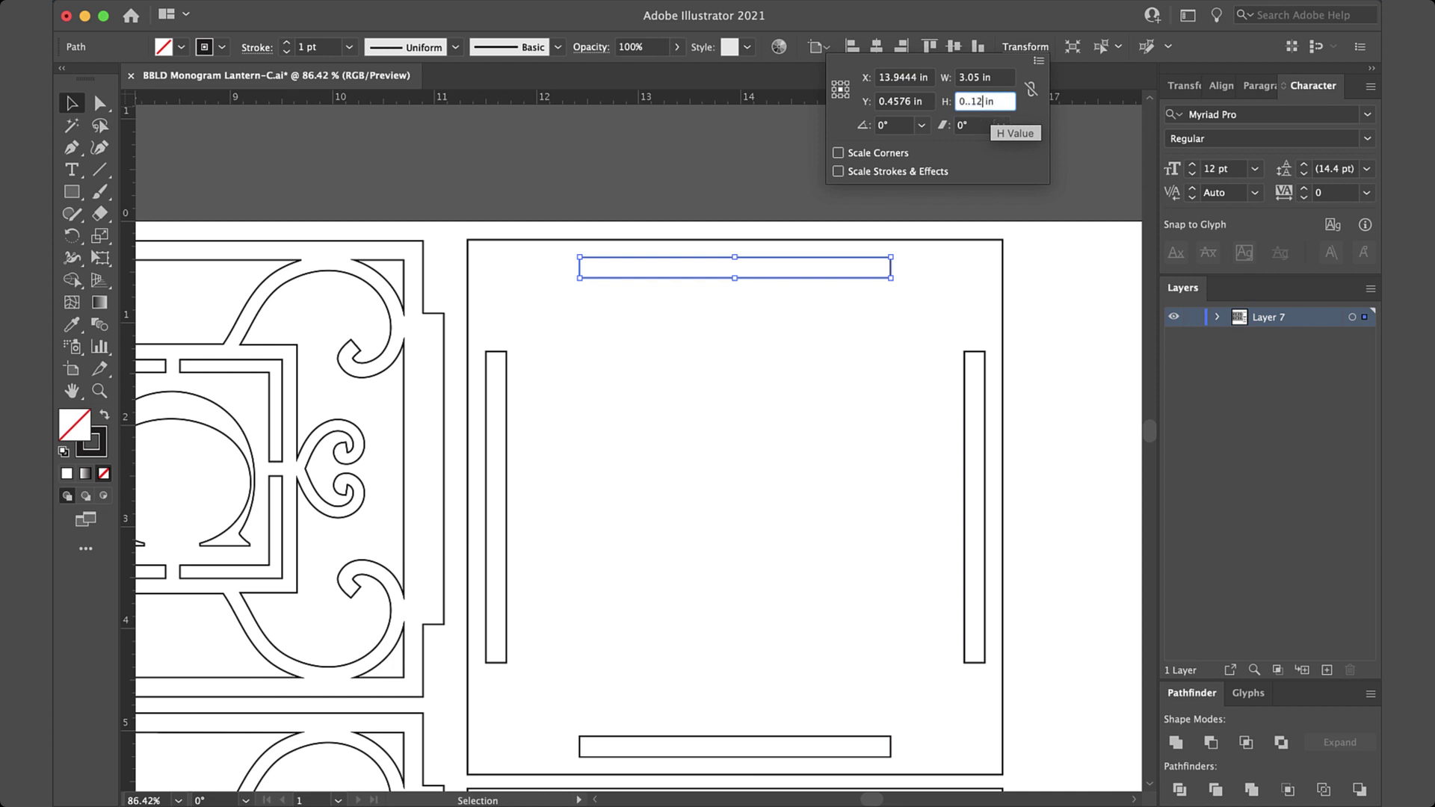
key("Tab")
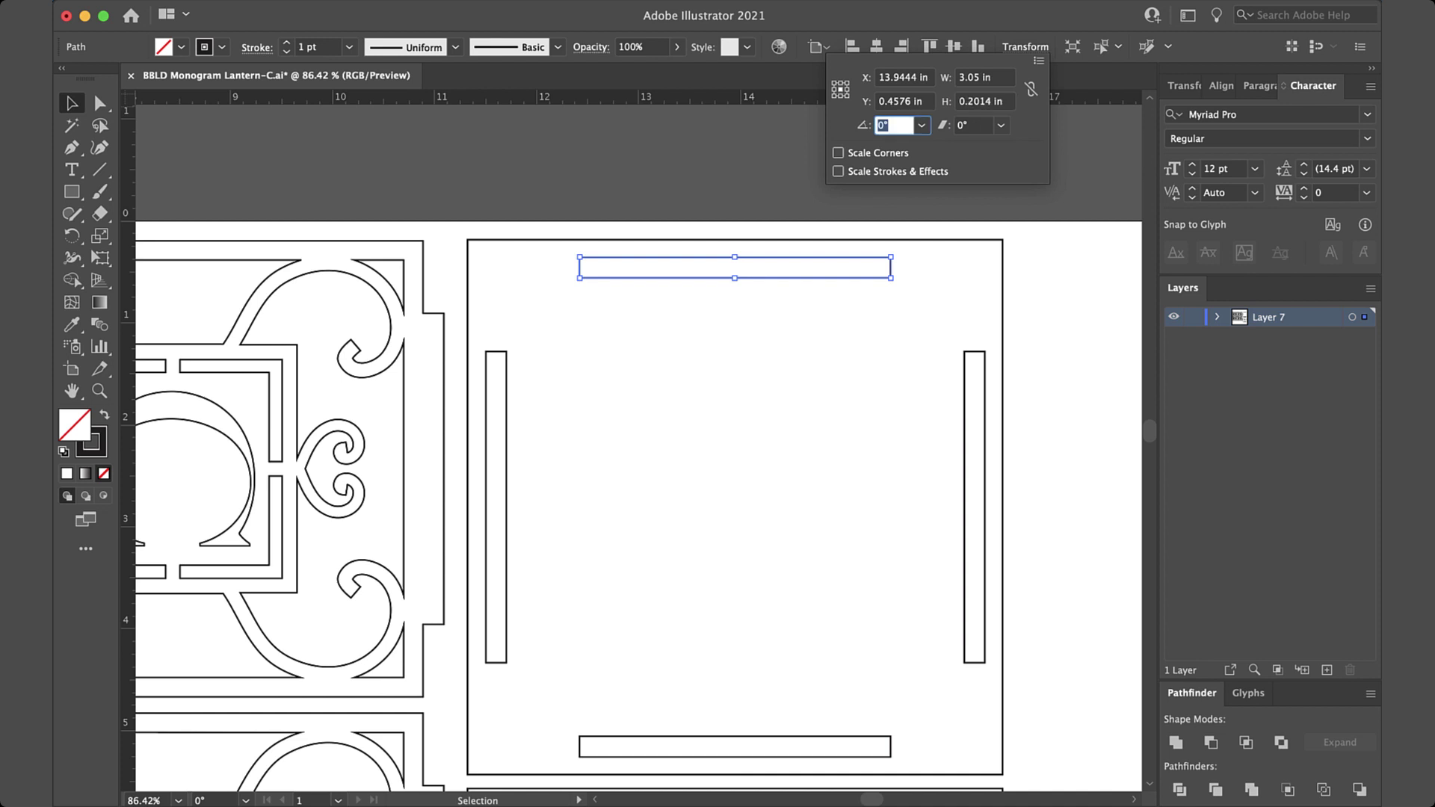
left_click(992, 106)
key("BackSpace")
key("BackSpace")
key("BackSpace")
key("BackSpace")
key("BackSpace")
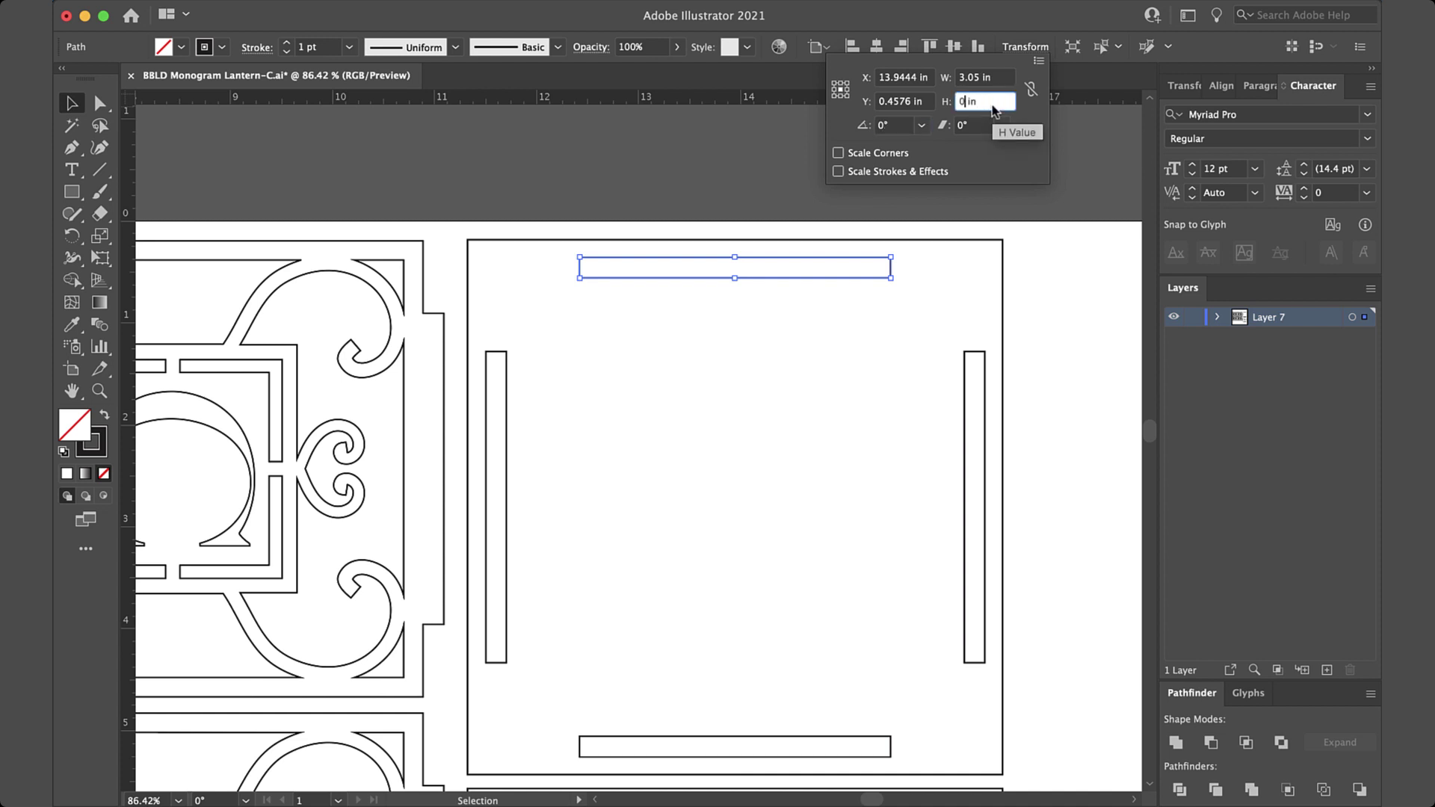
type(".12")
key("Tab")
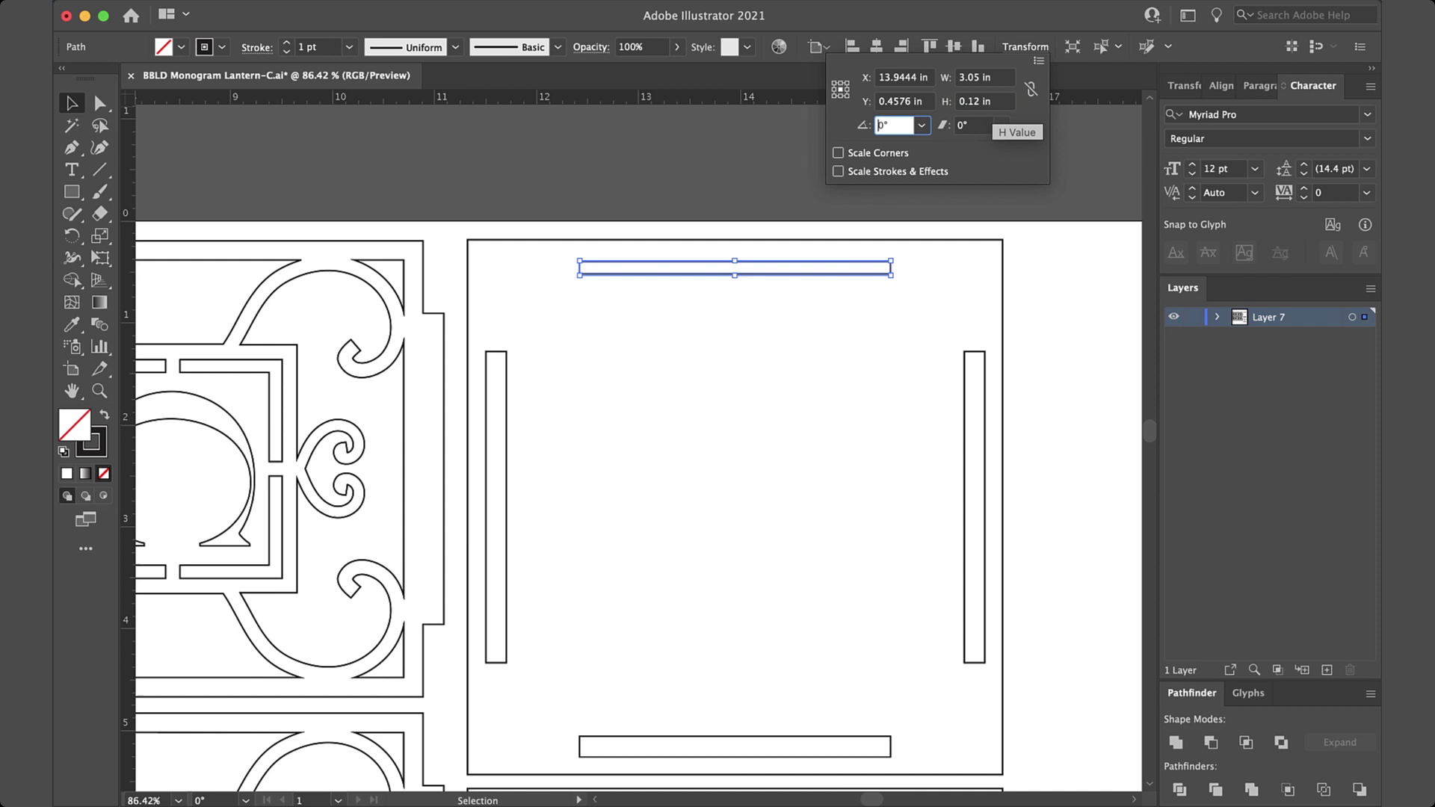
key("Return")
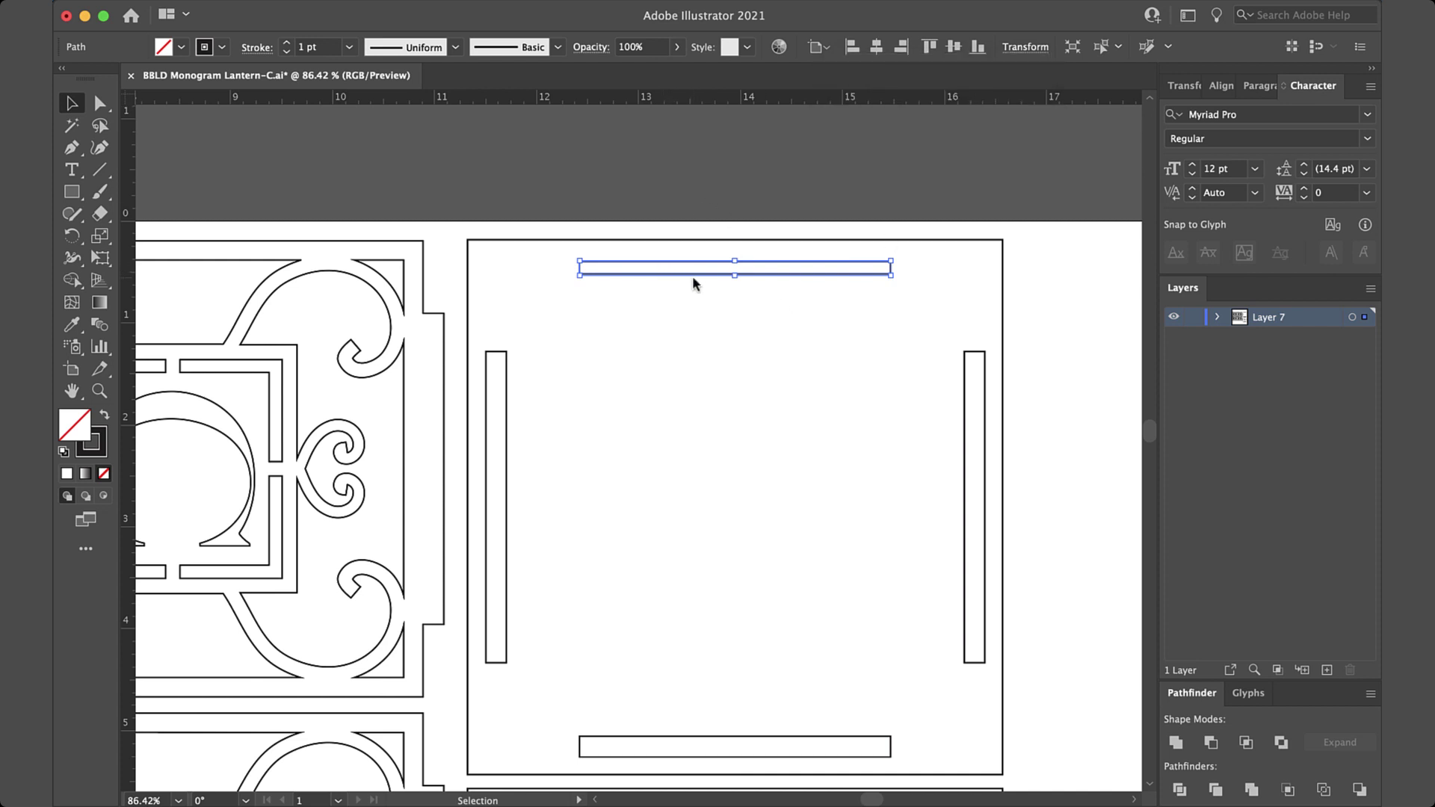
left_click(723, 338)
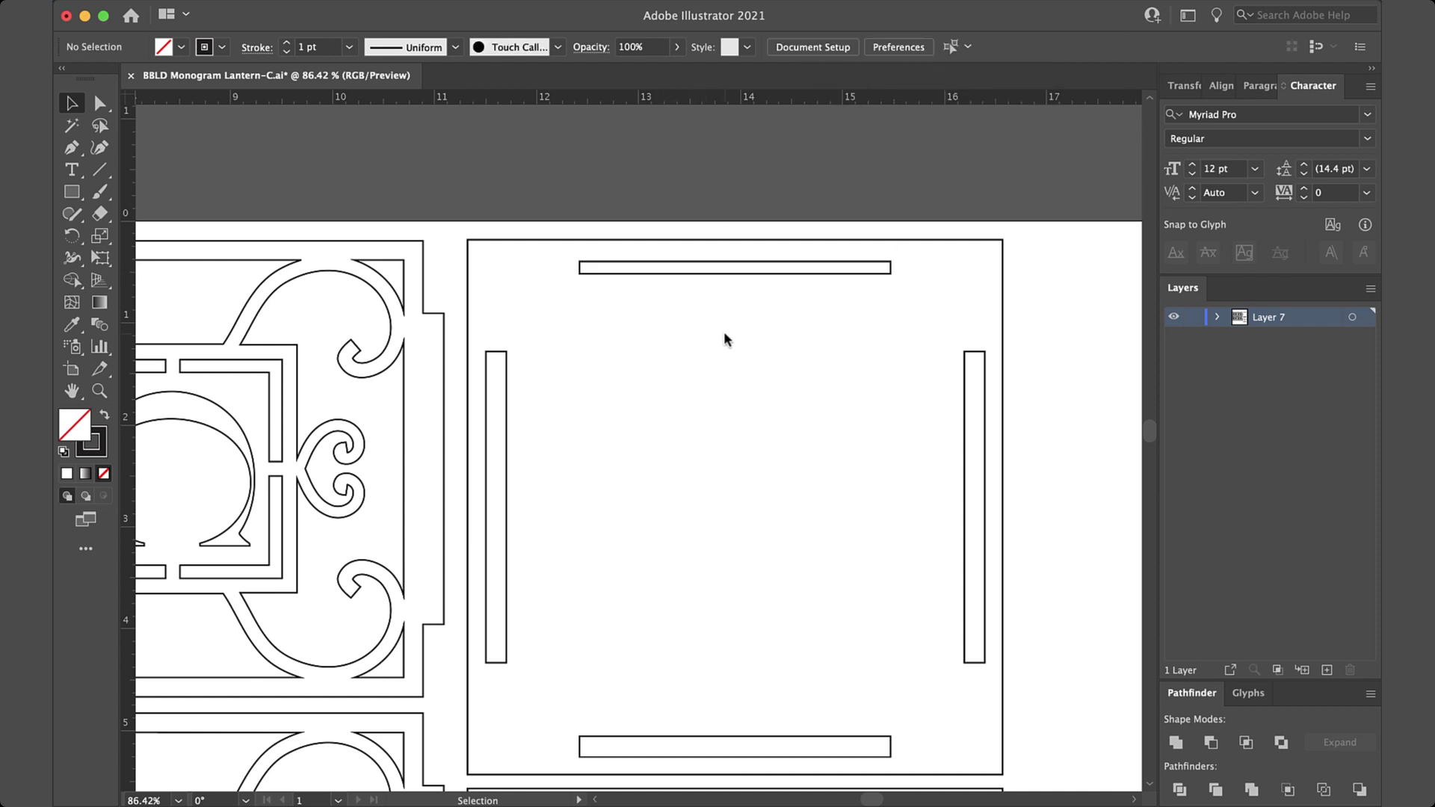
Step: Set the right vertical slot's width to 0.12 in
left_click(964, 446)
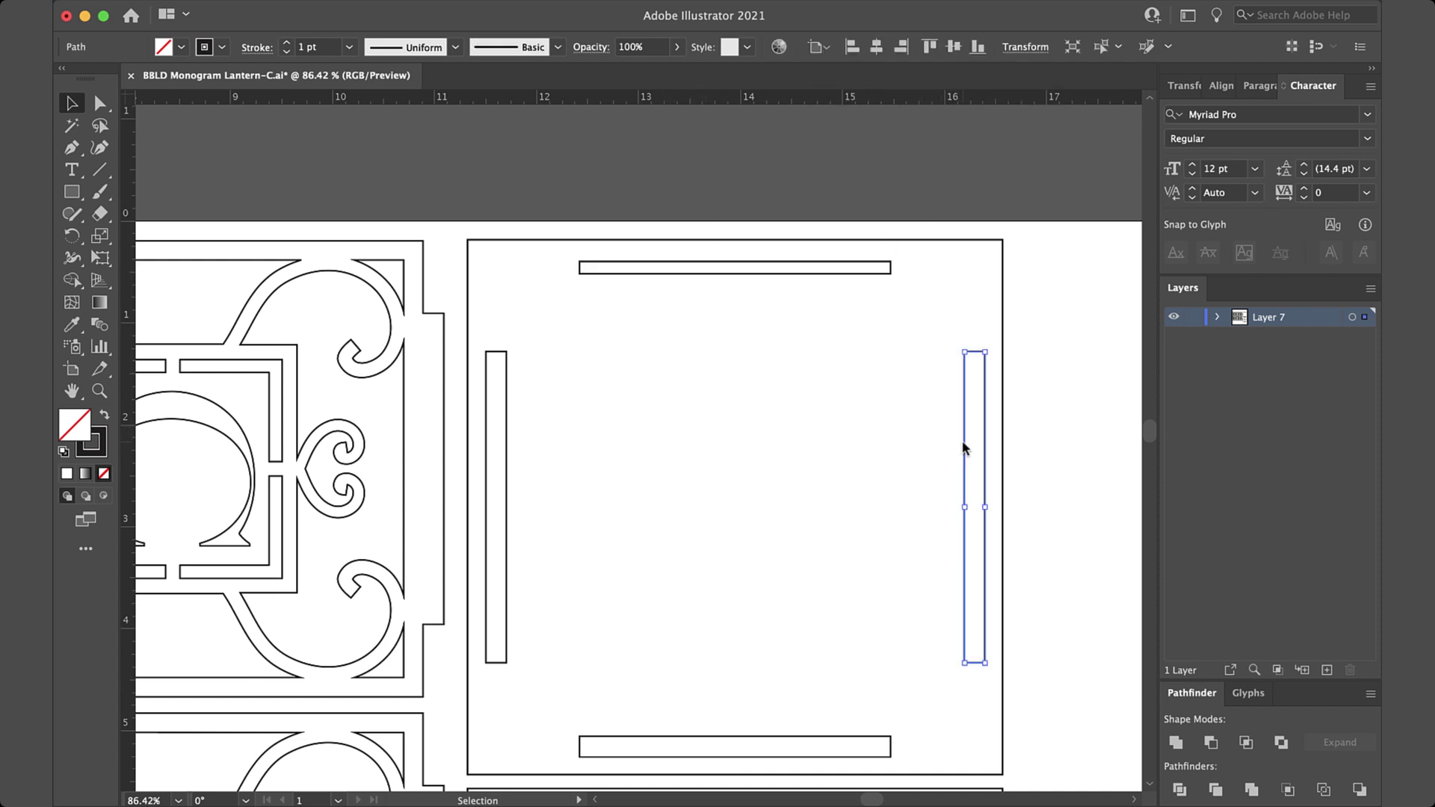
left_click(1011, 53)
double_click(976, 82)
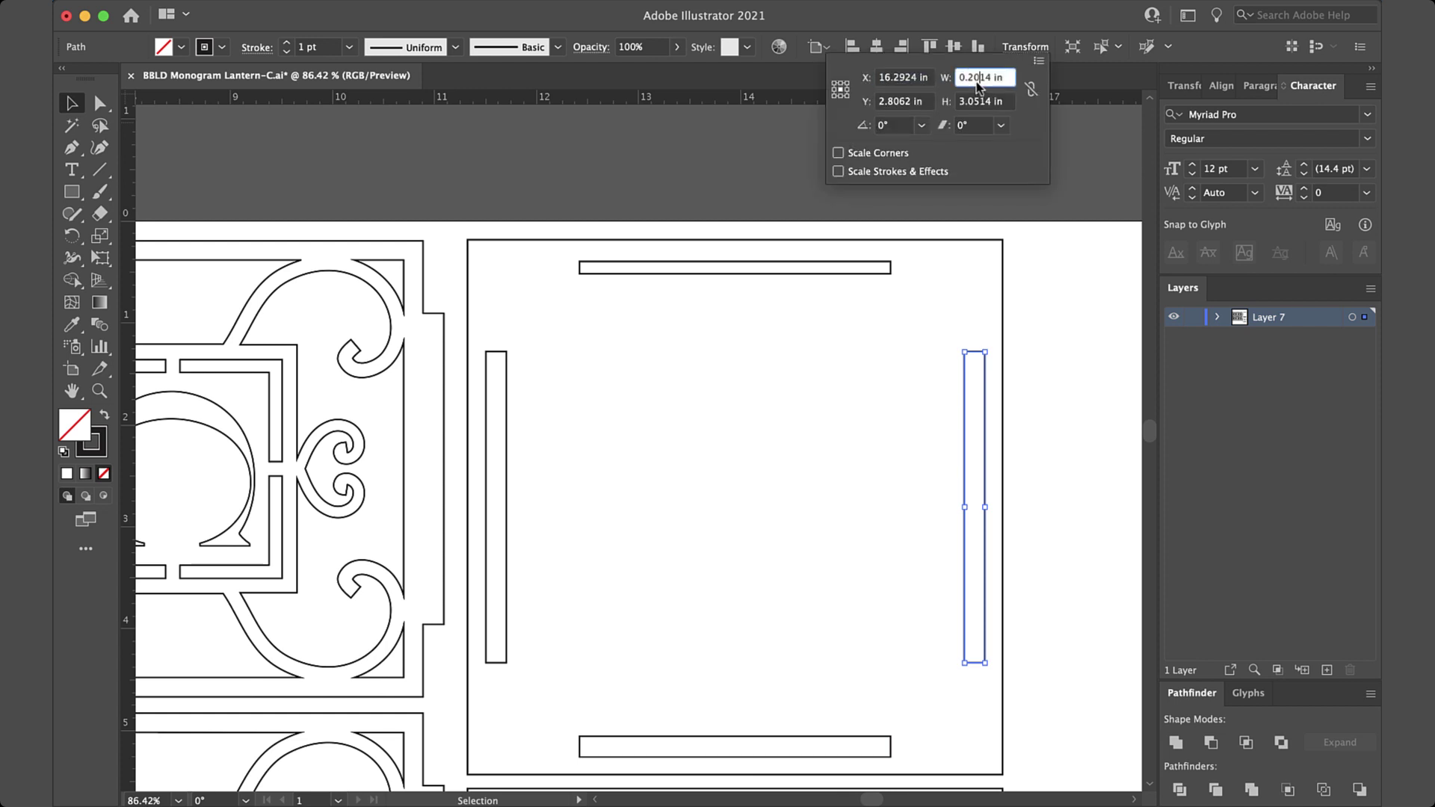
type(".12")
key("Return")
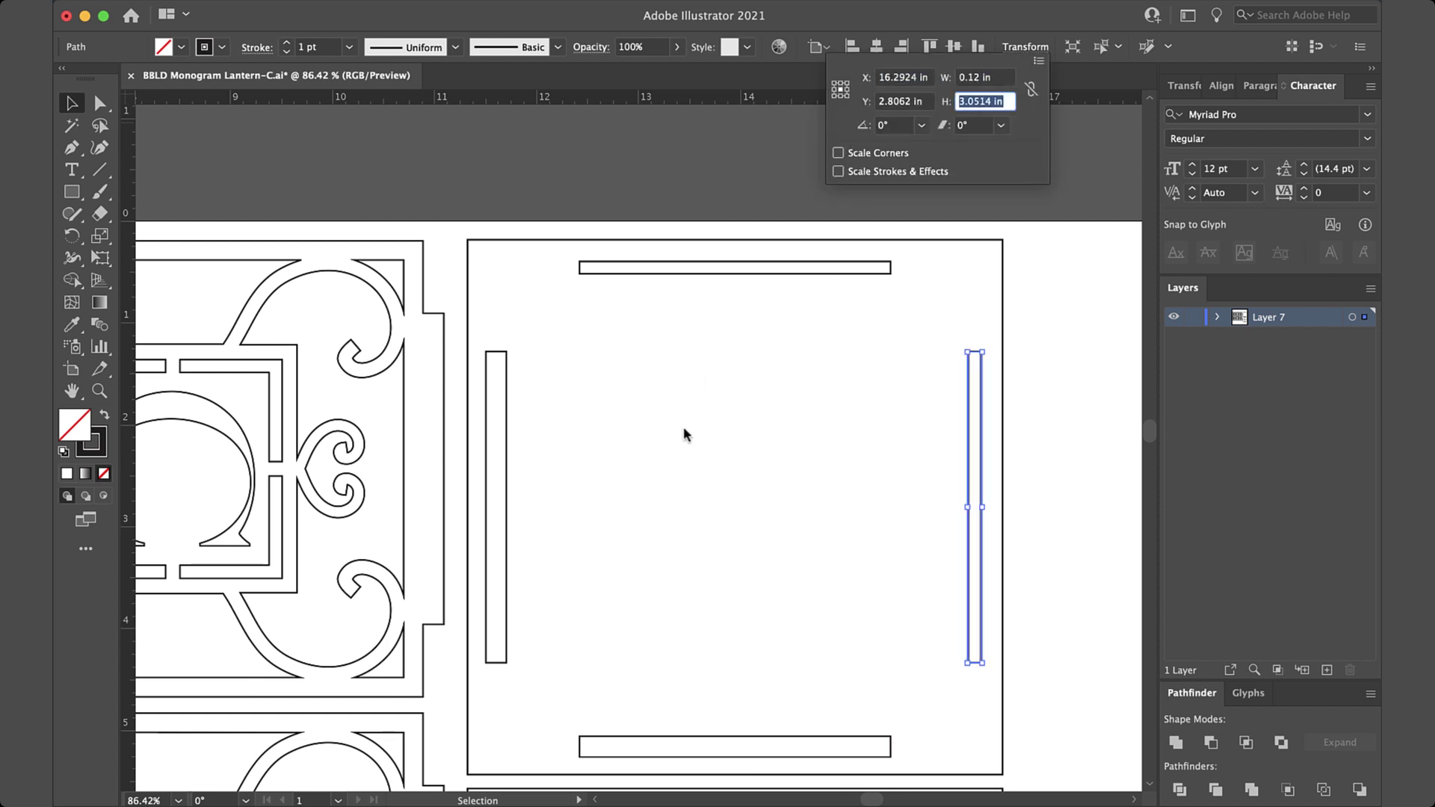
Step: Set the bottom horizontal slot's height to 0.12 in
left_click(771, 745)
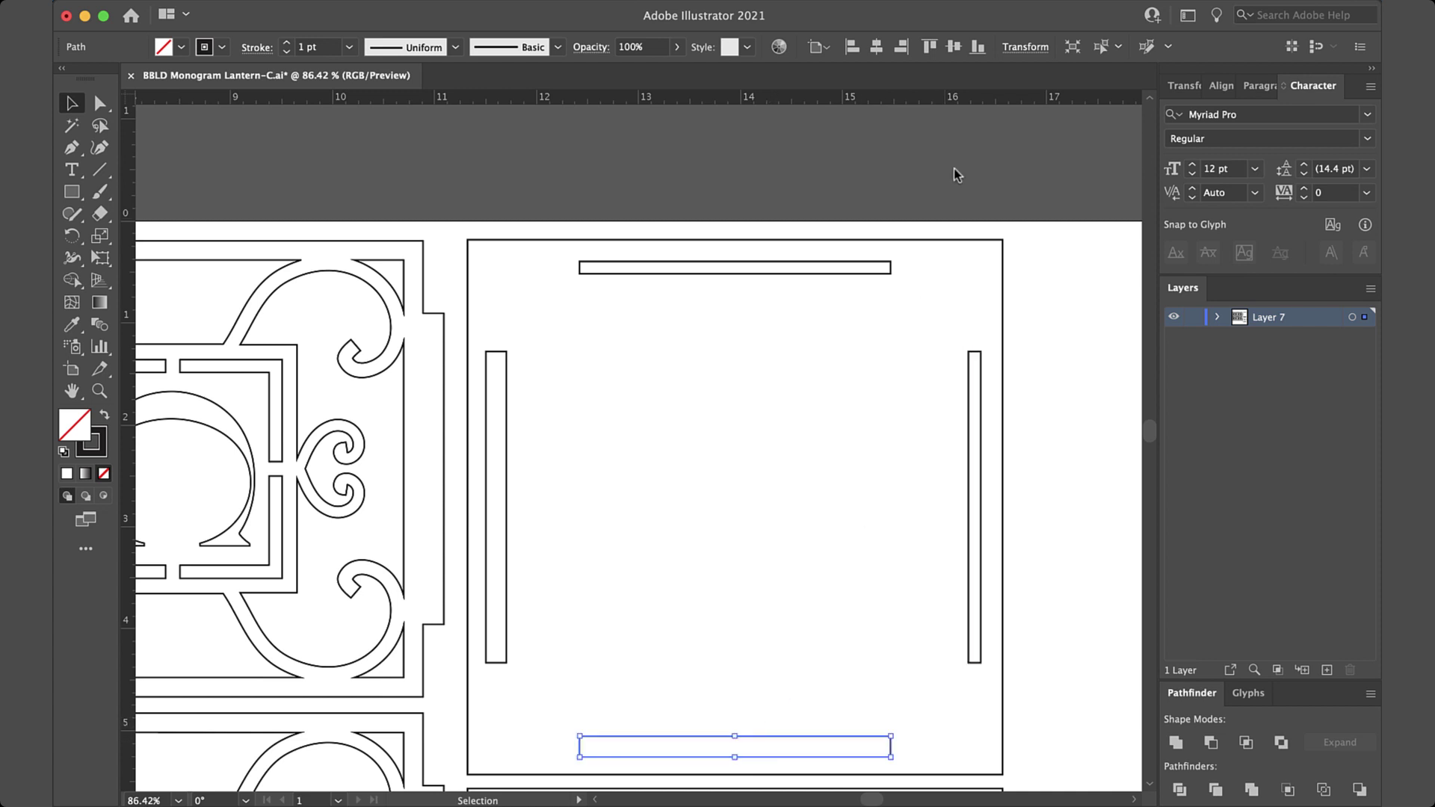
left_click(1016, 48)
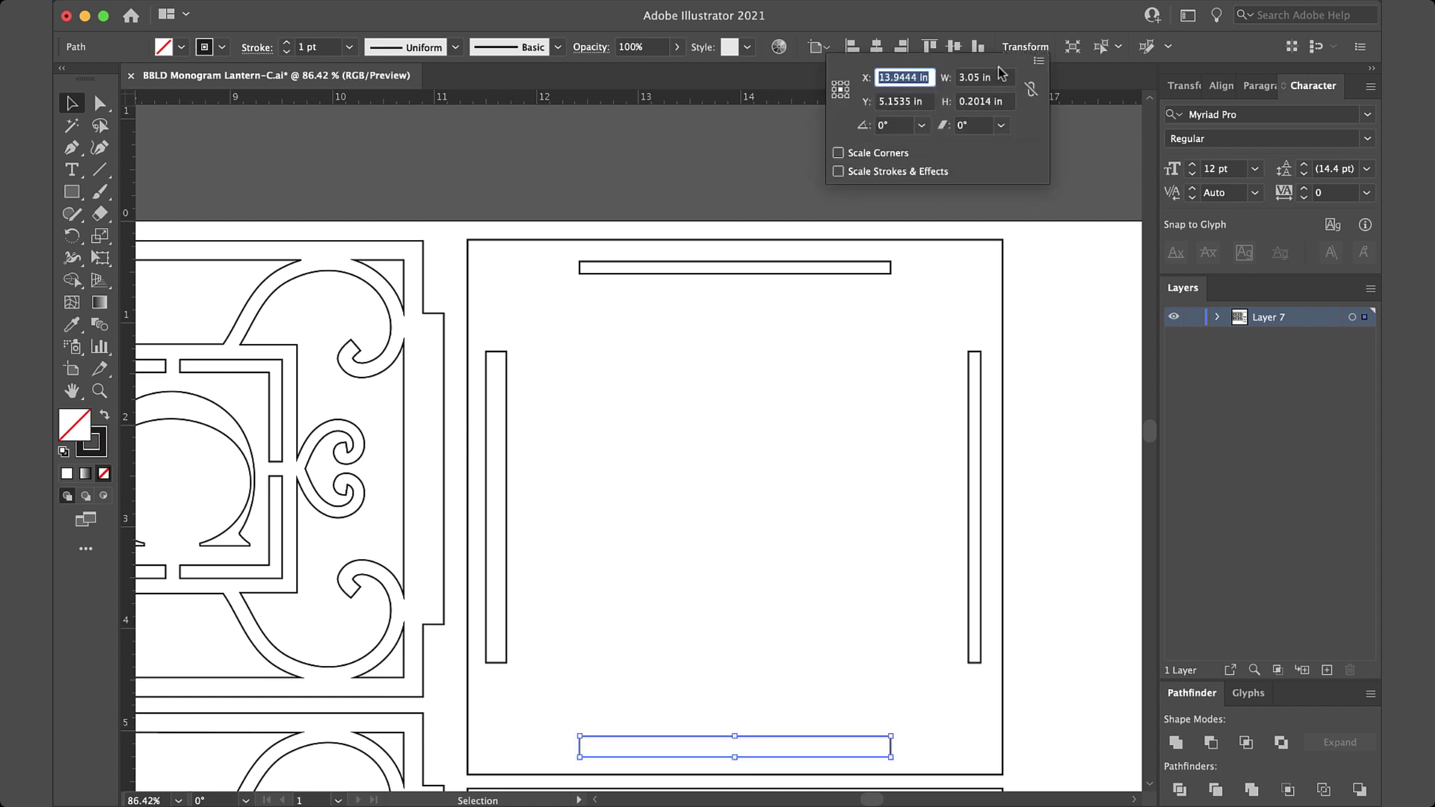
double_click(972, 101)
type(".12")
key("Tab")
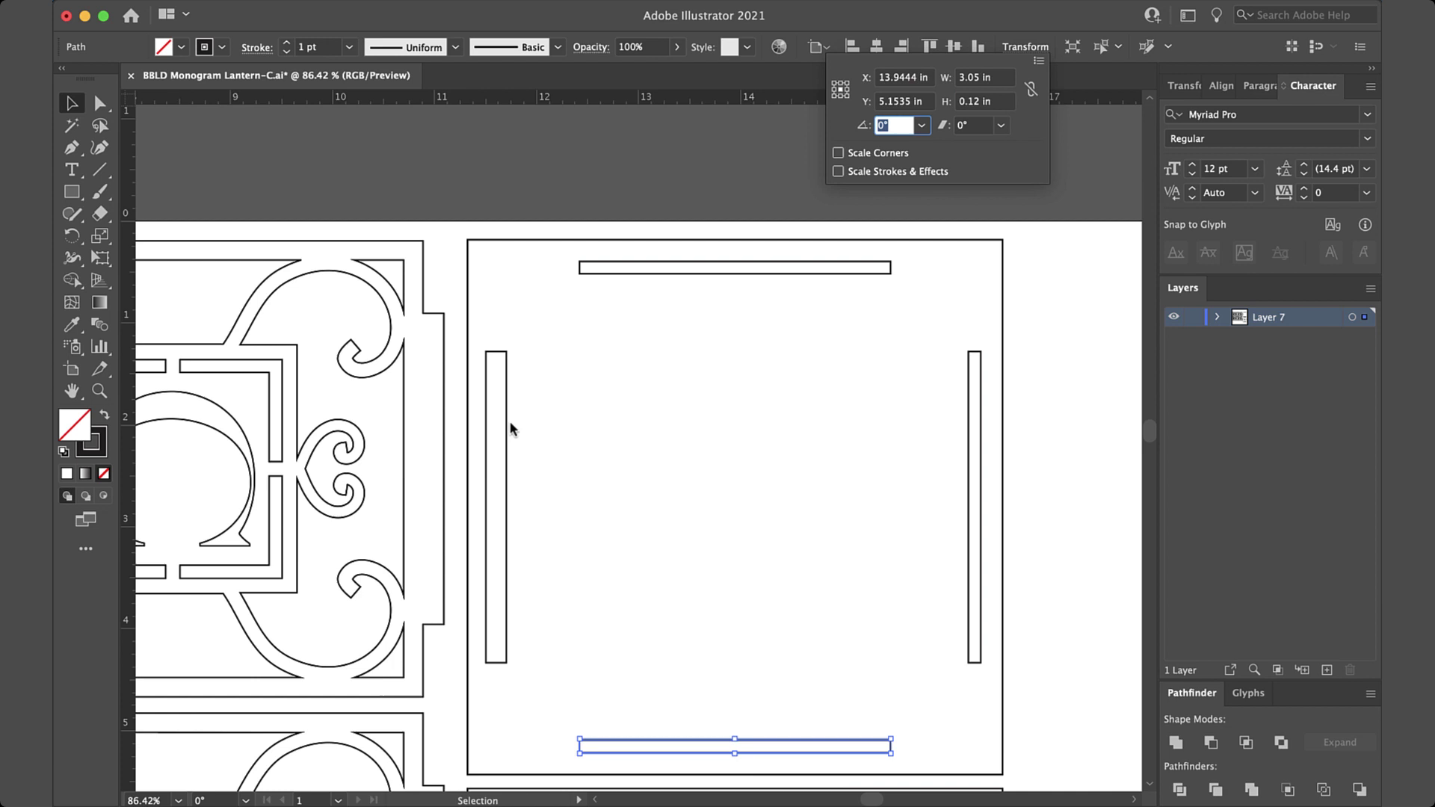
key("Return")
Step: Set the left vertical slot's width to 0.12 in
left_click(506, 442)
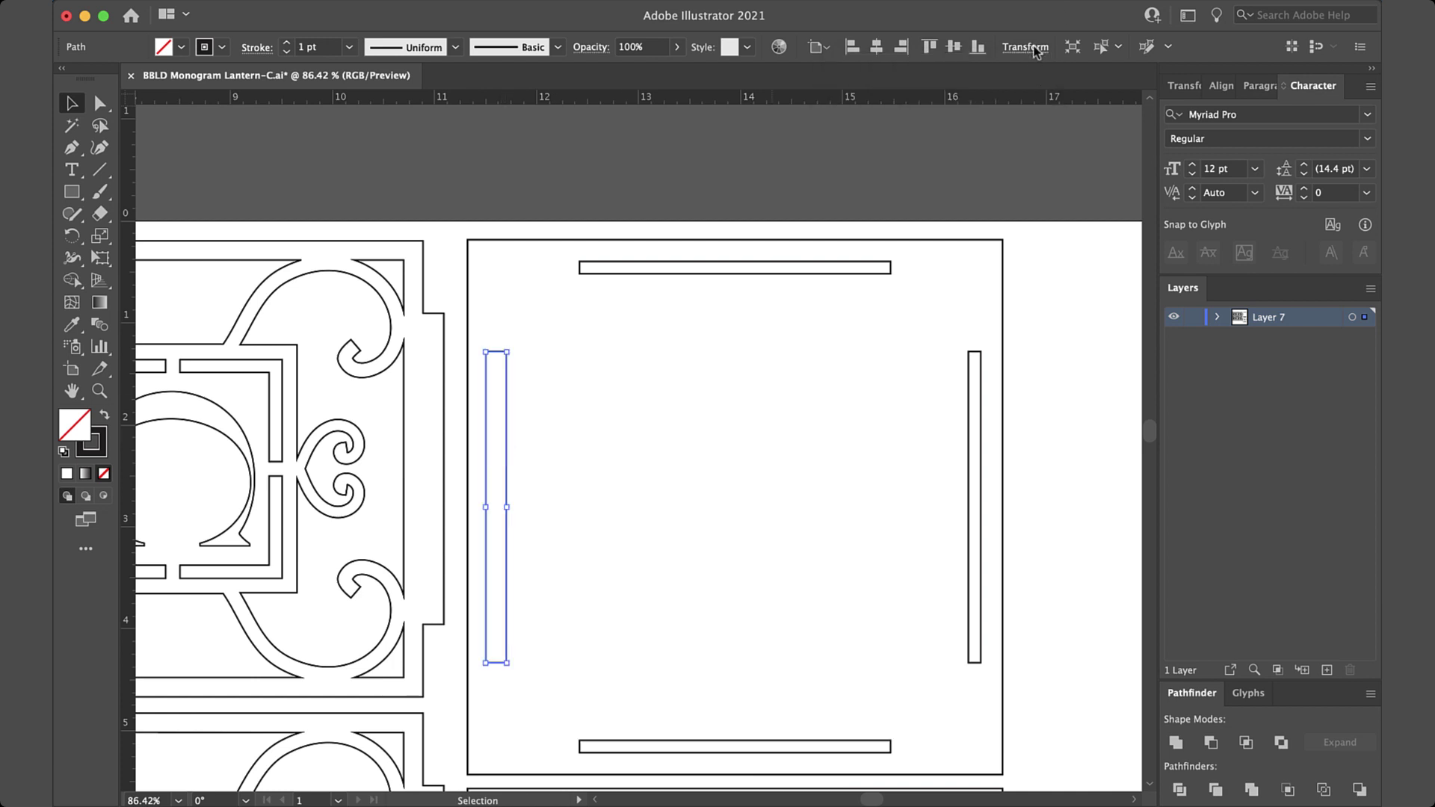
left_click(1034, 47)
double_click(984, 77)
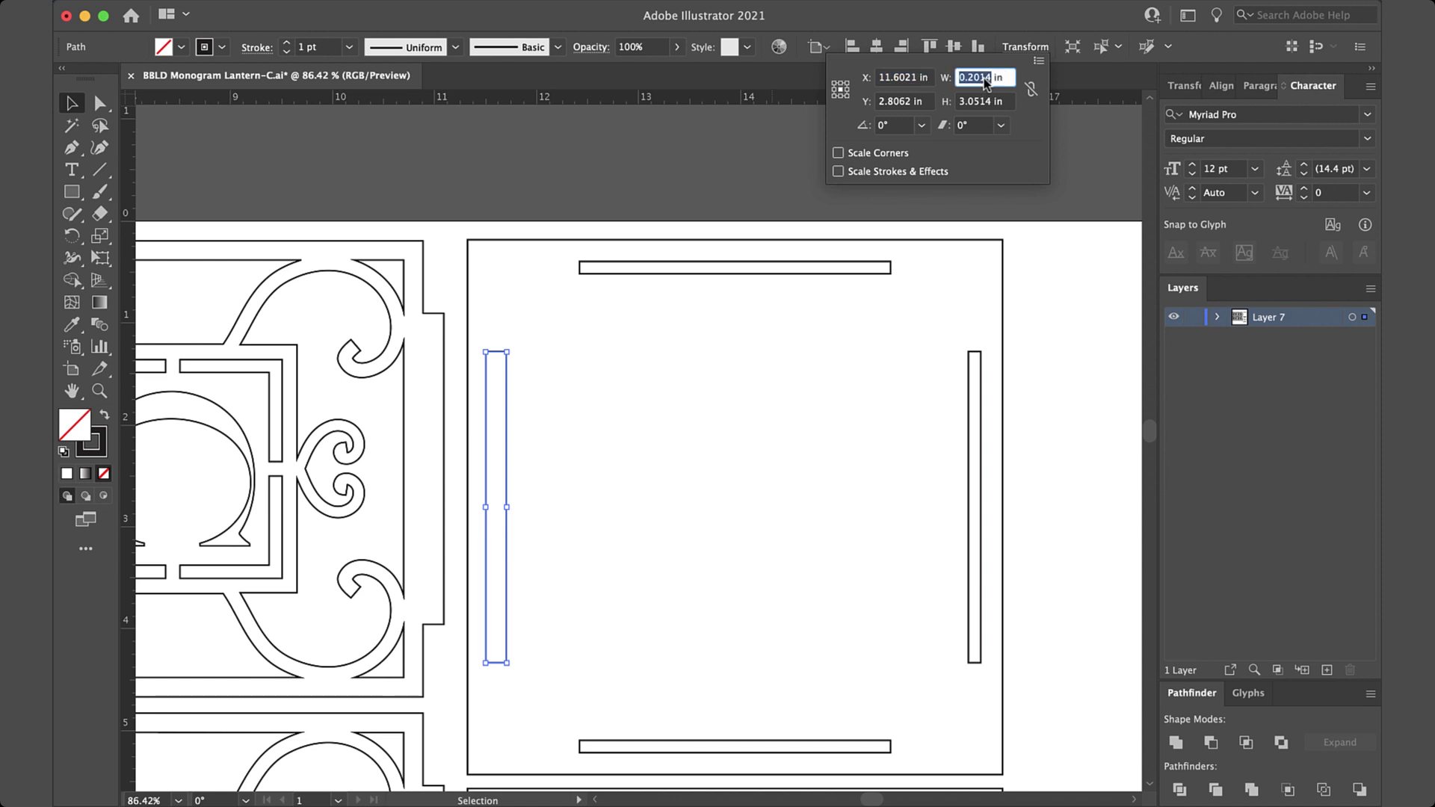
type(".12")
key("Tab")
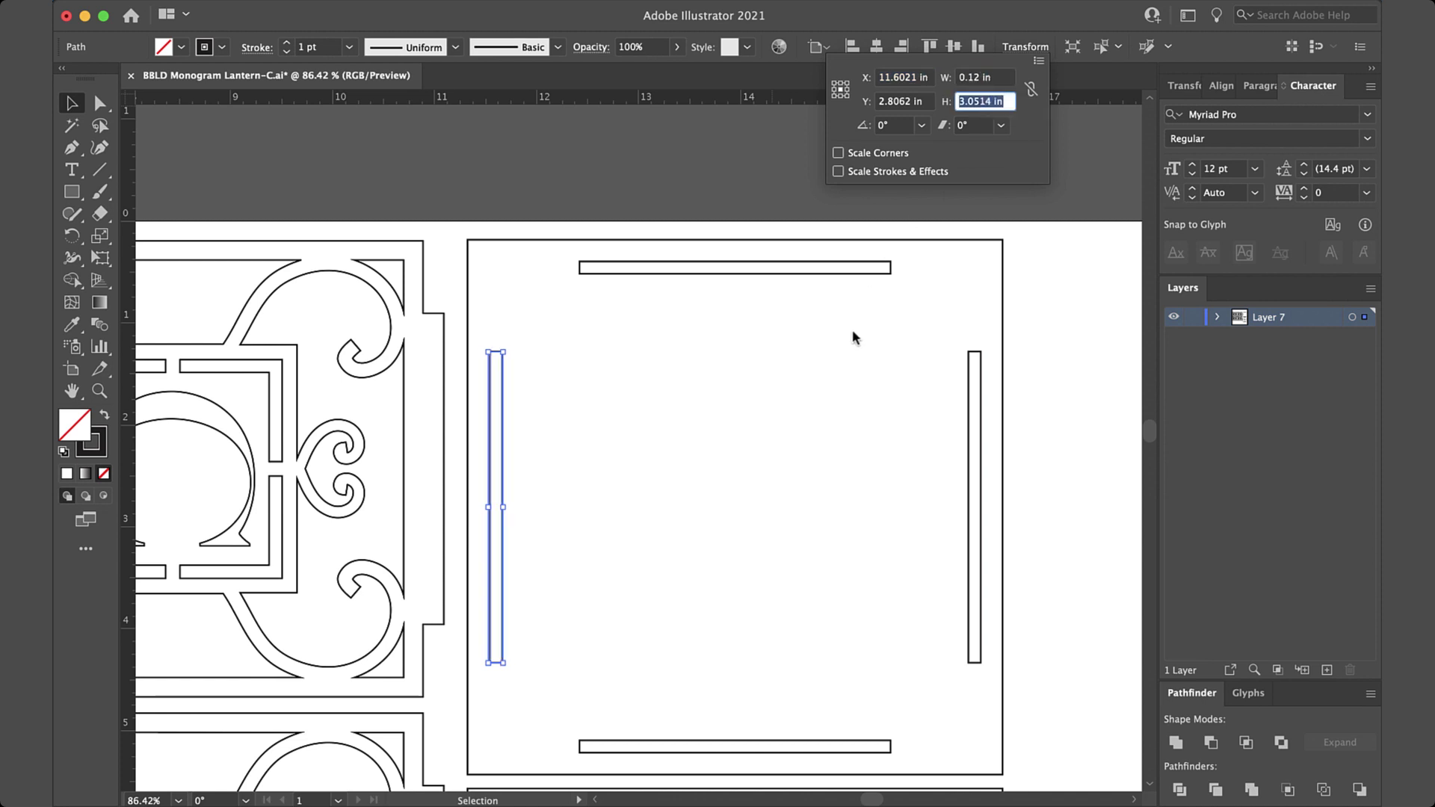
key("Return")
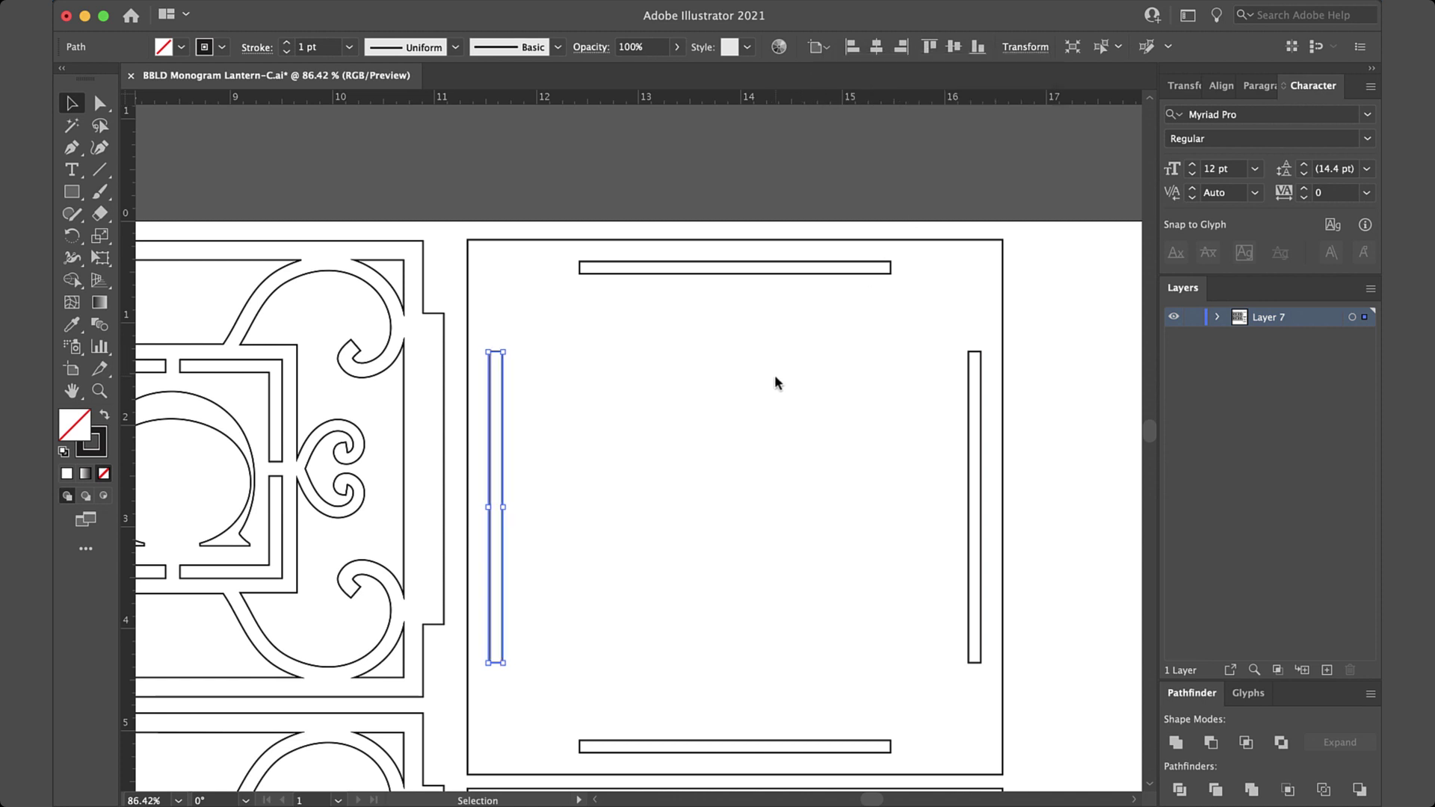
Step: Add the top, right and bottom slots to the selection so all four slots are selected
scroll(775, 377, "down", 5)
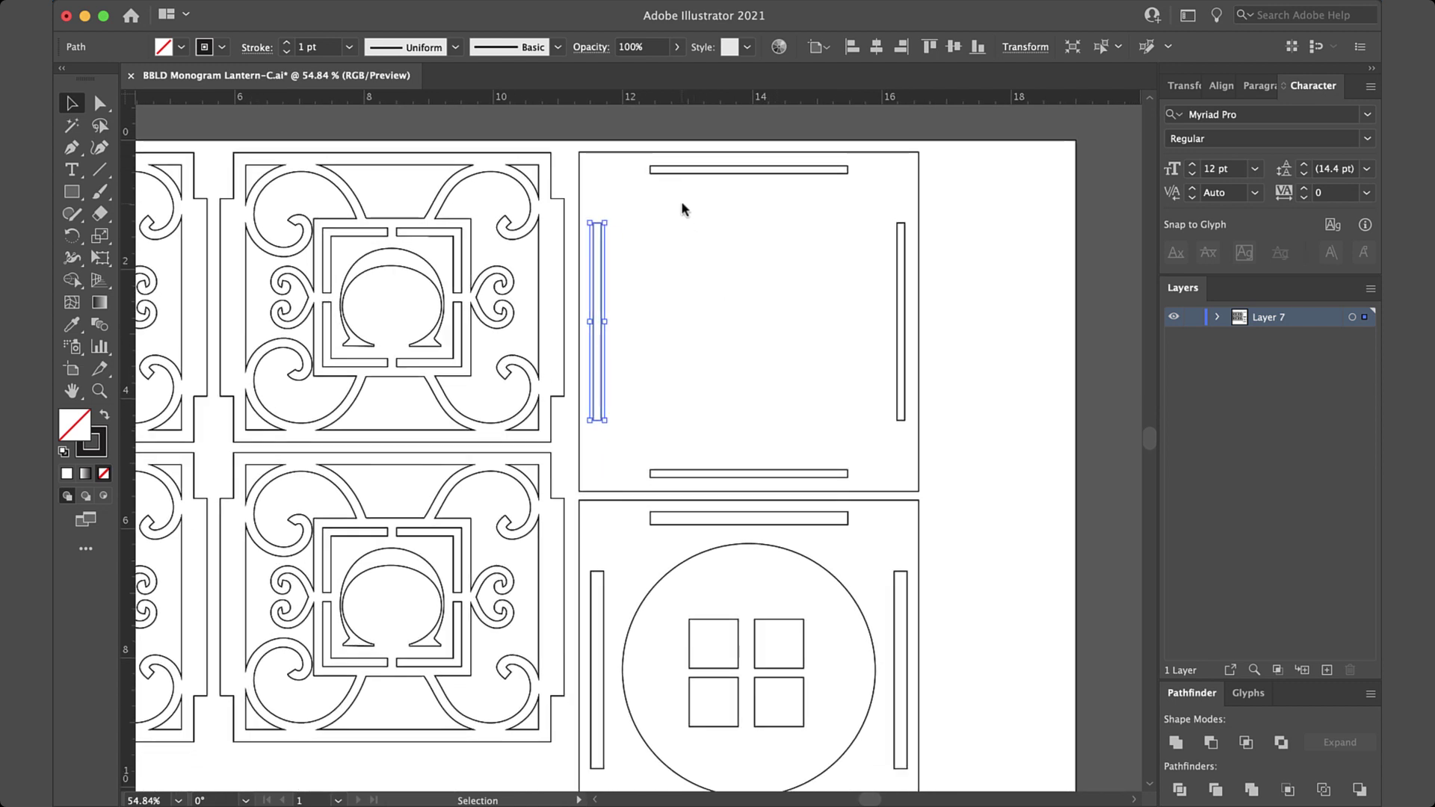
left_click(700, 175, "shift")
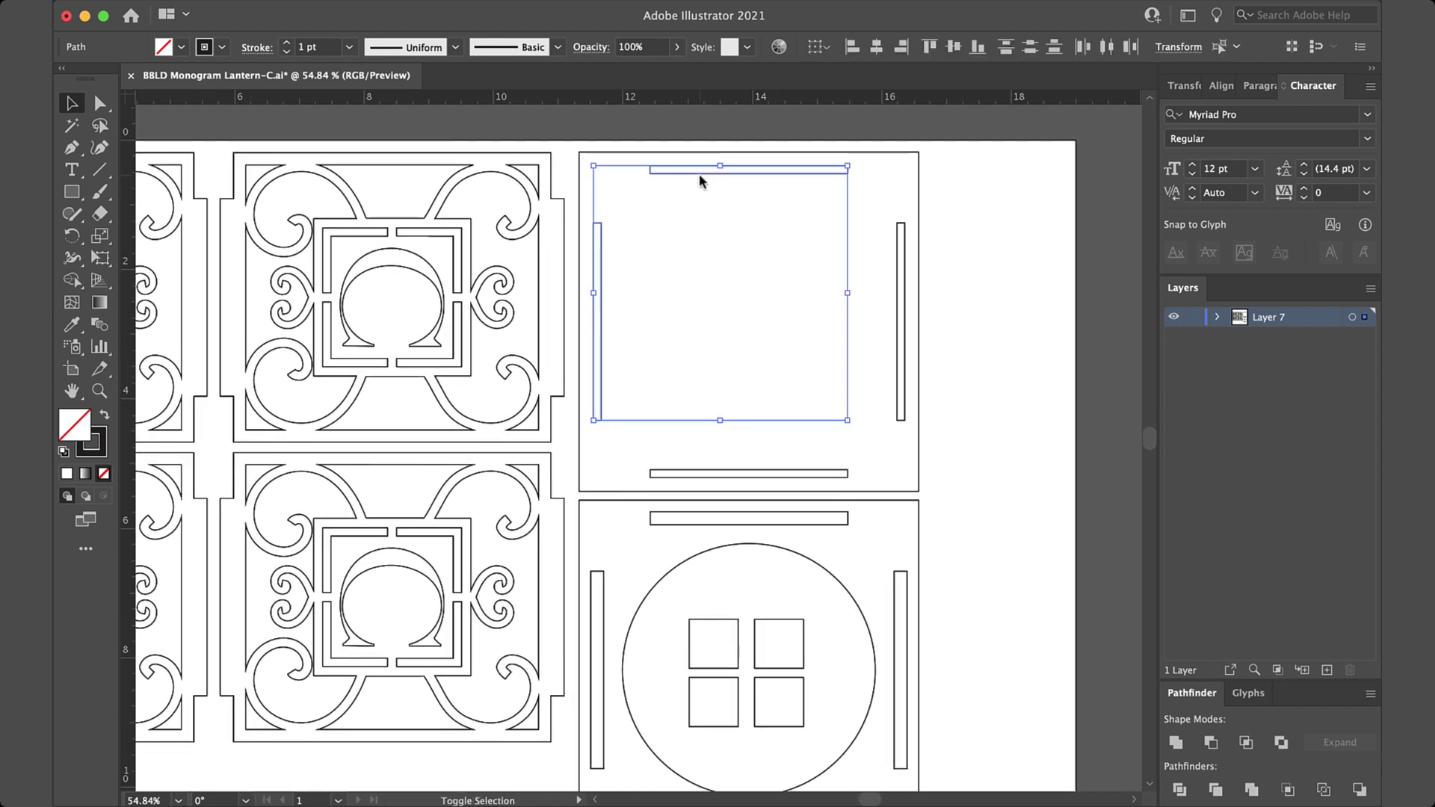
left_click(898, 312, "shift")
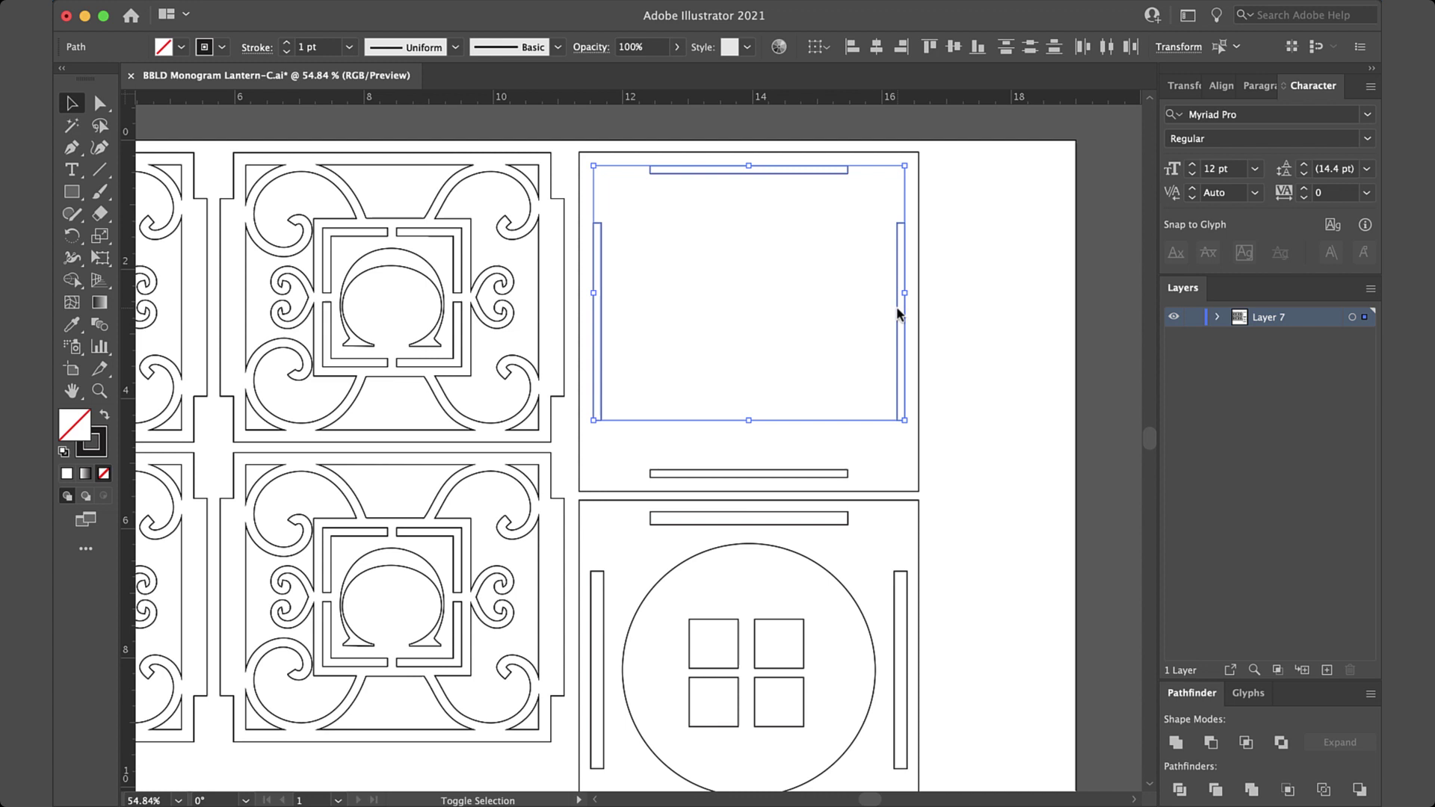
left_click(834, 474, "shift")
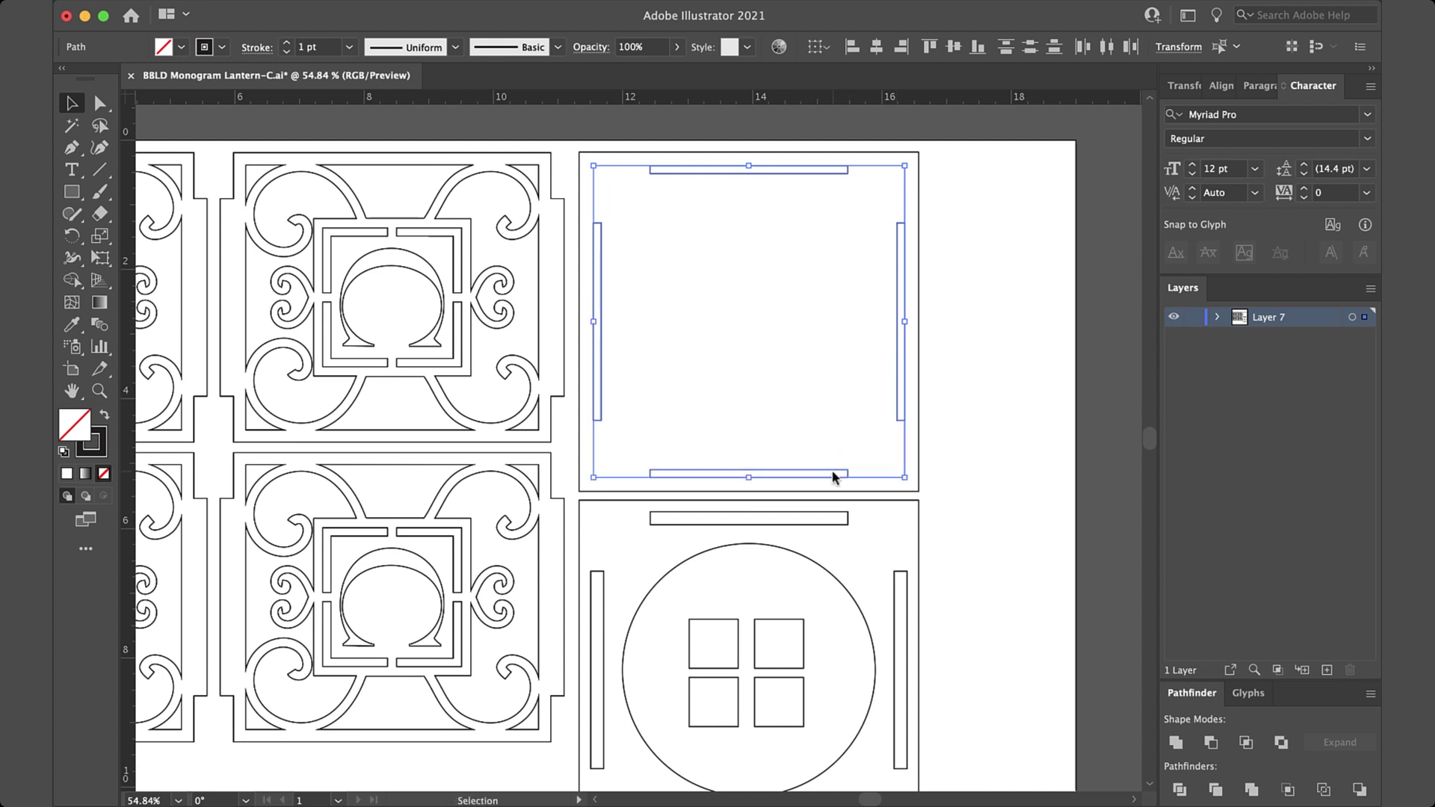
right_click(834, 476)
mouse_move(854, 490)
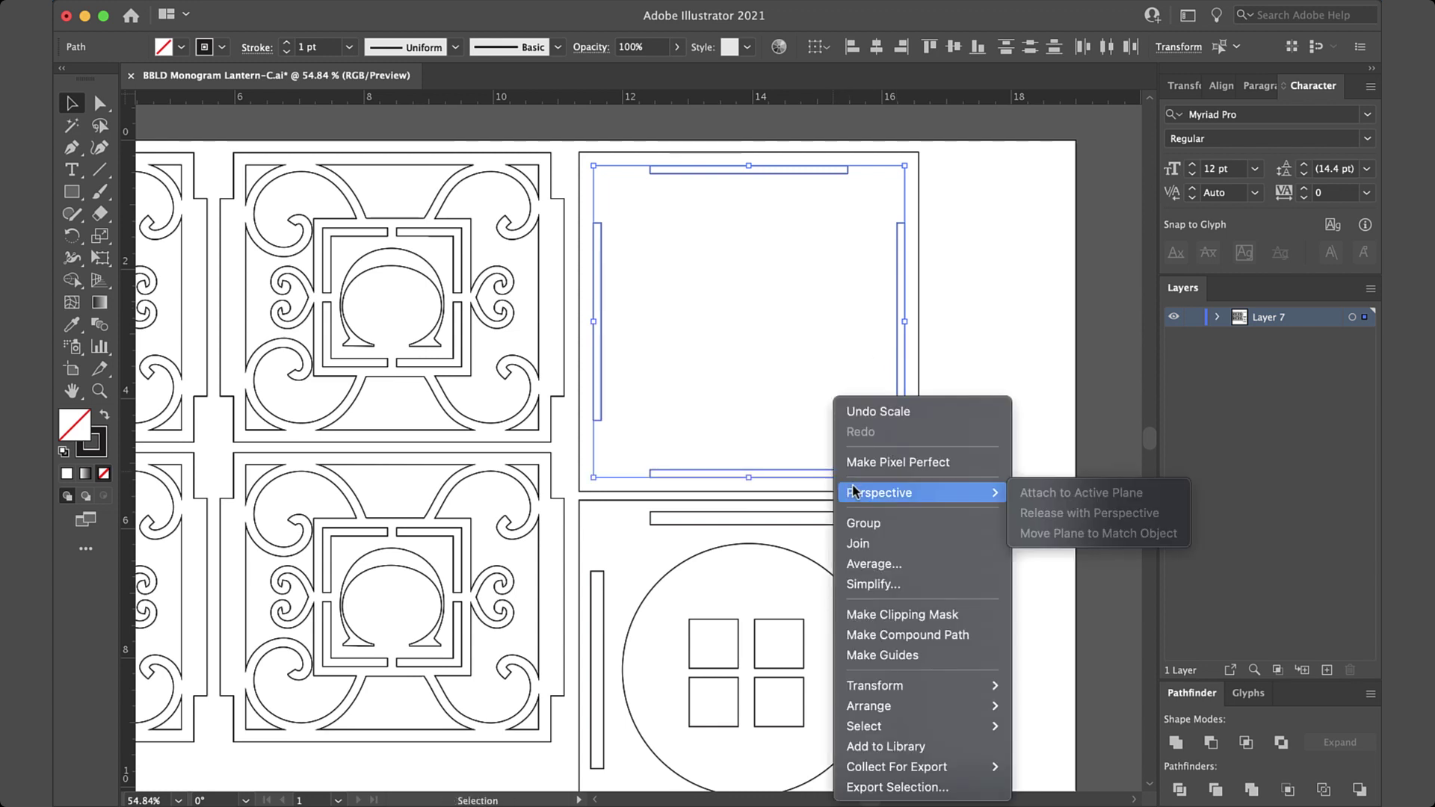
left_click(800, 426)
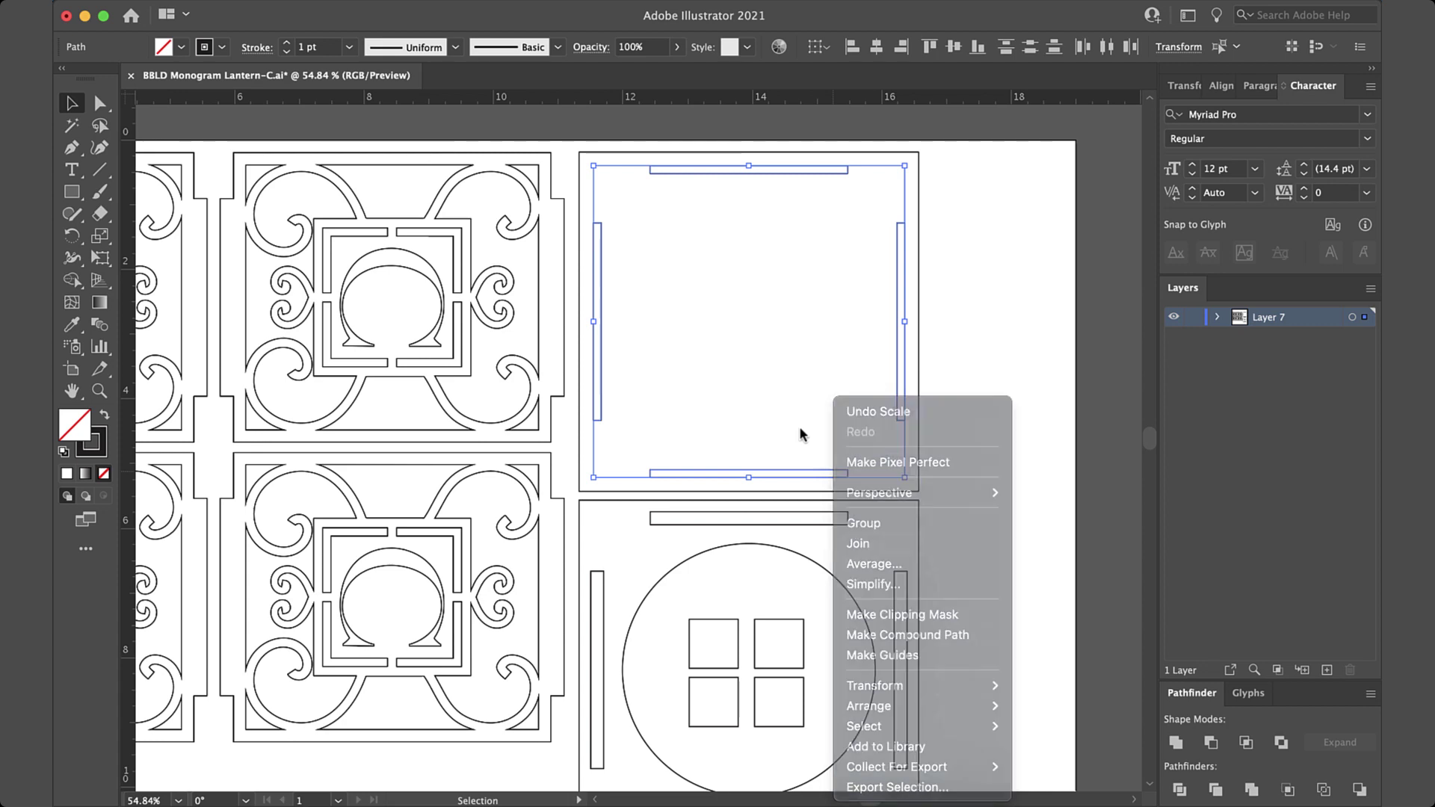
Step: Copy the four 0.12 in slots and paste them aligned over the lower panel's slots
key("a")
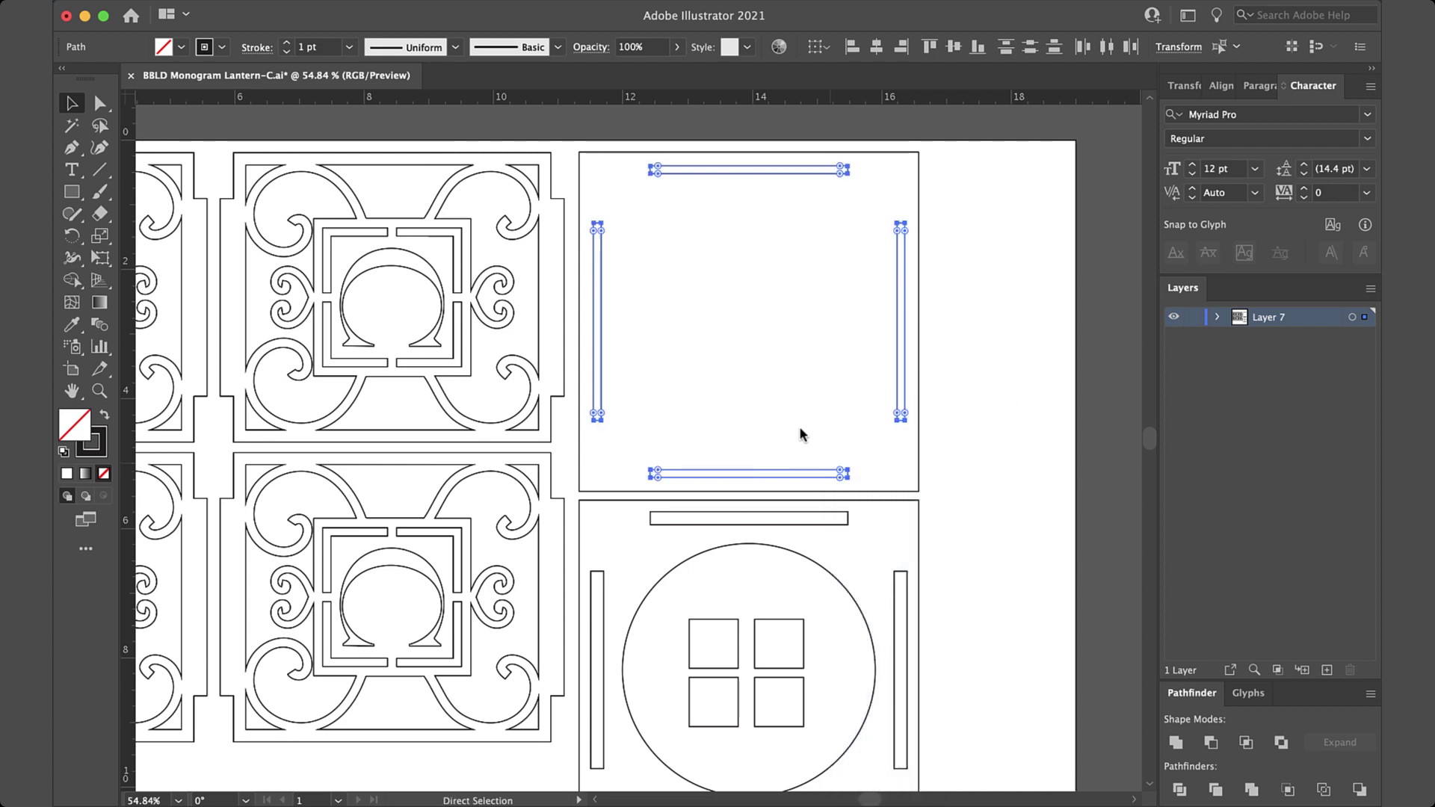
key("v")
scroll(799, 430, "down", 5)
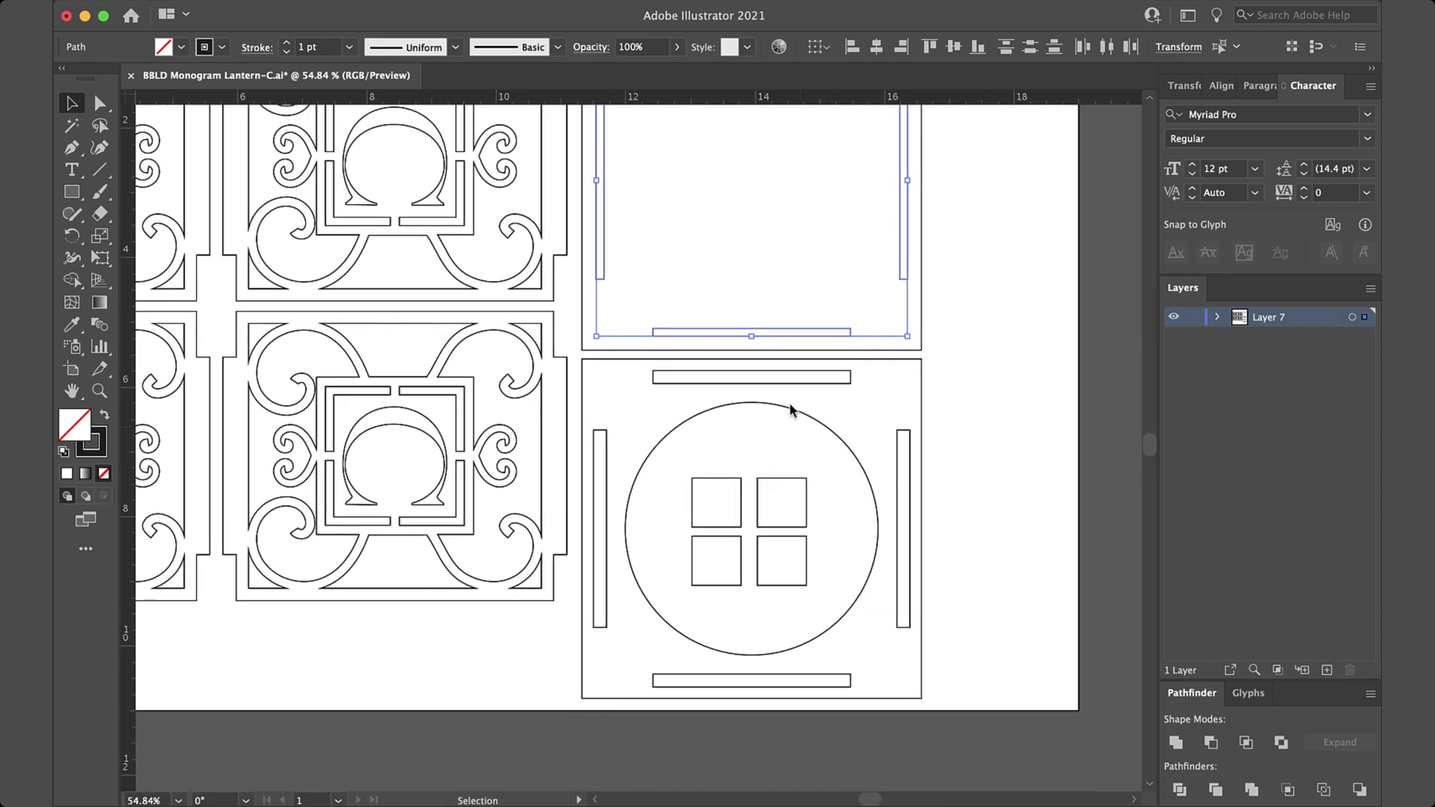
left_click(782, 385)
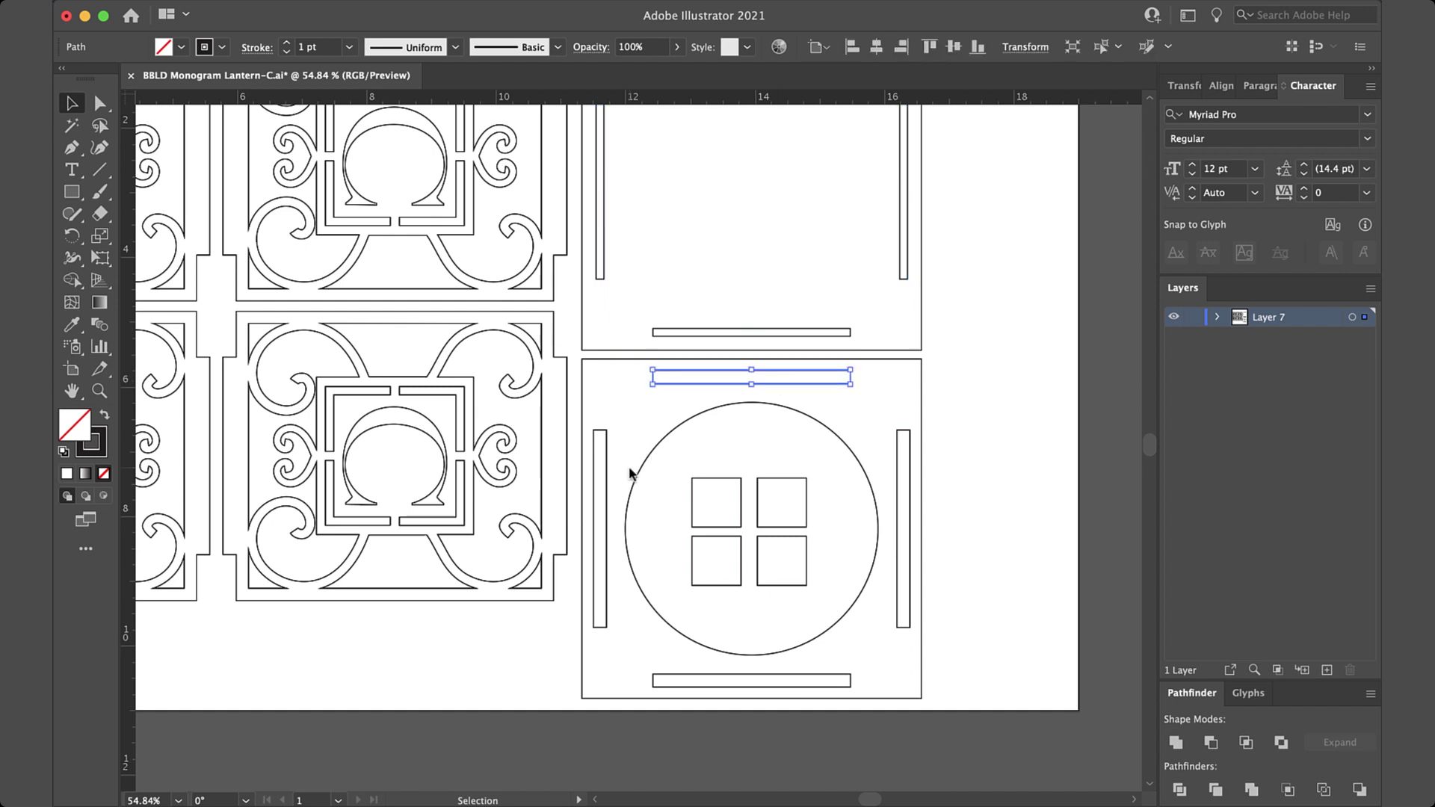
left_click(604, 482, "shift")
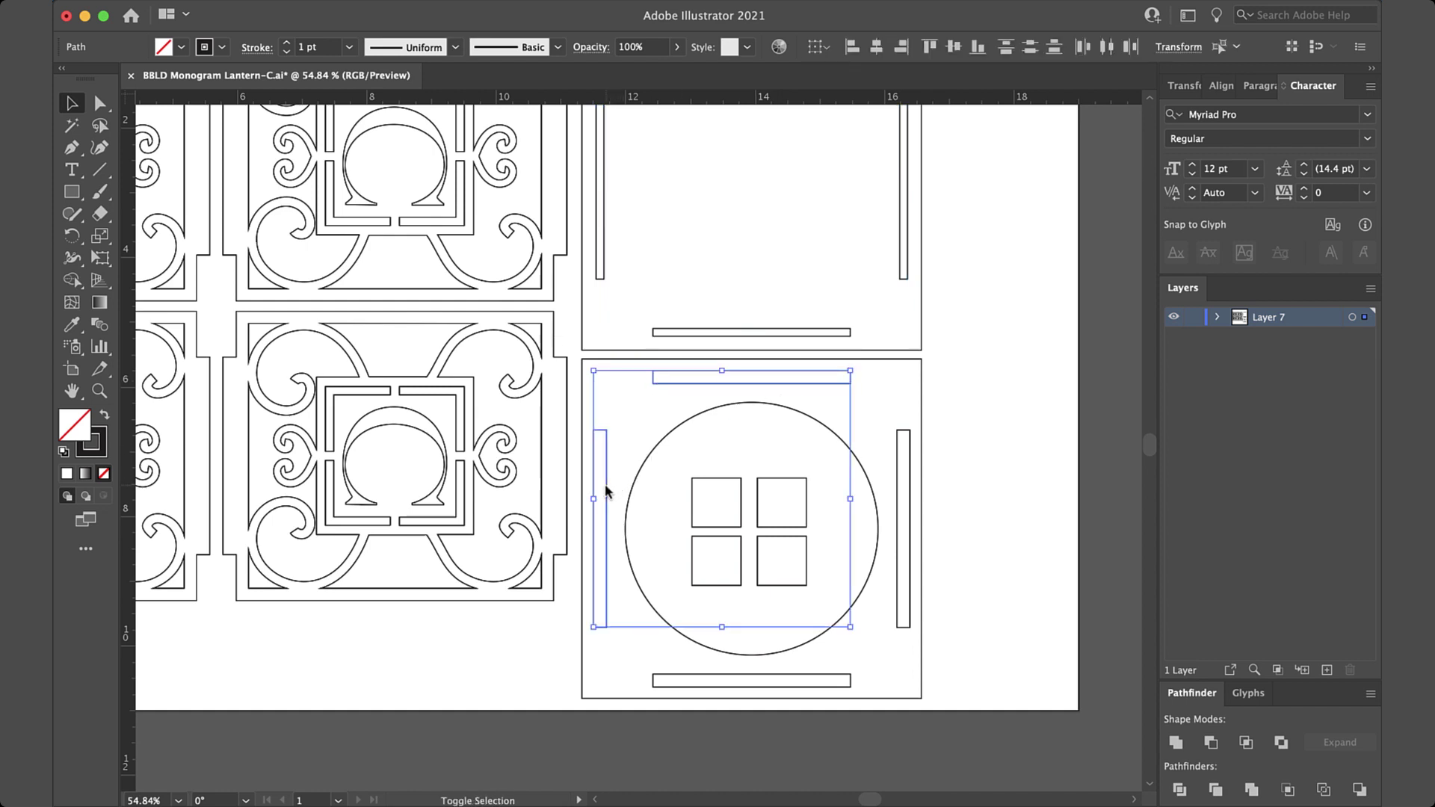
left_click(623, 627)
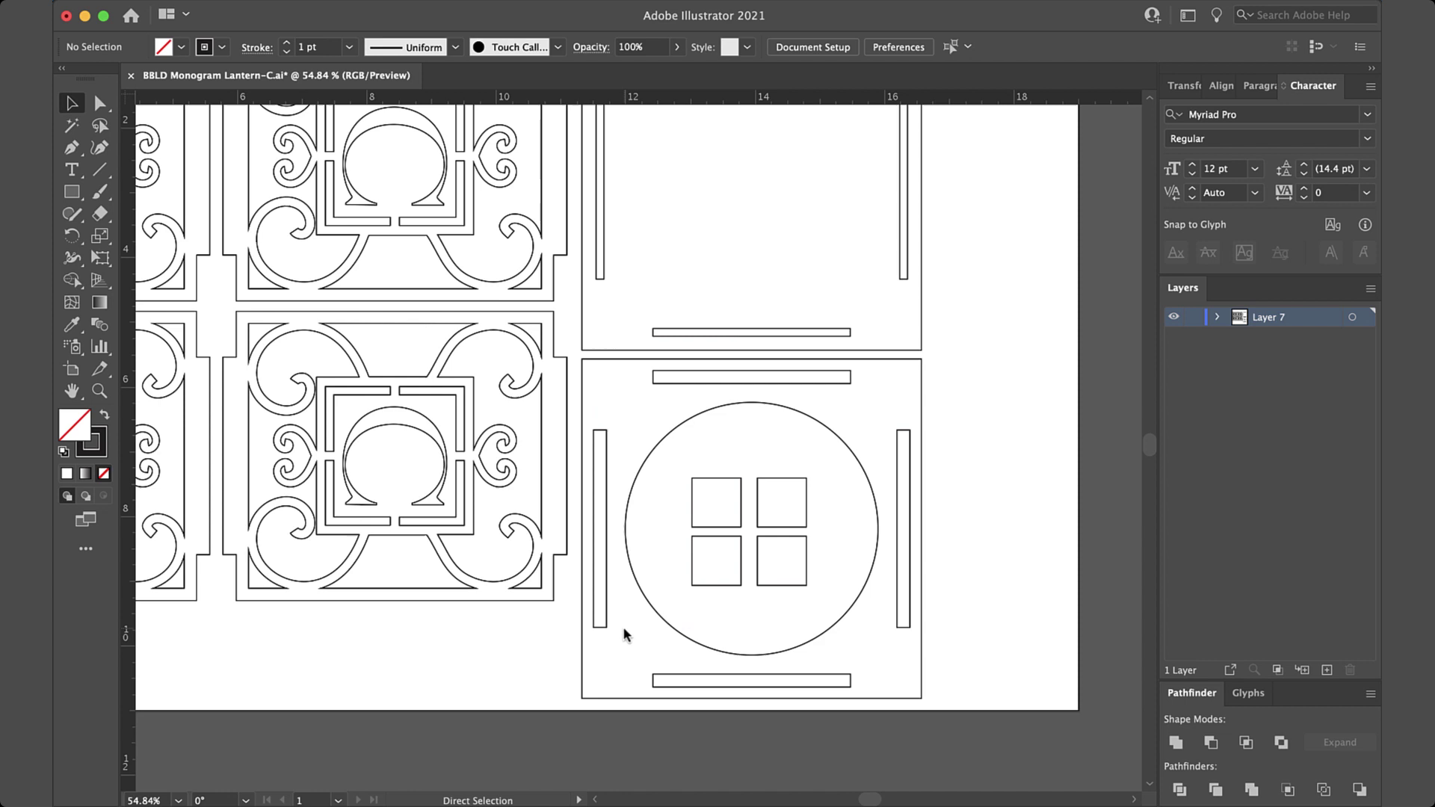
key("ctrl+v")
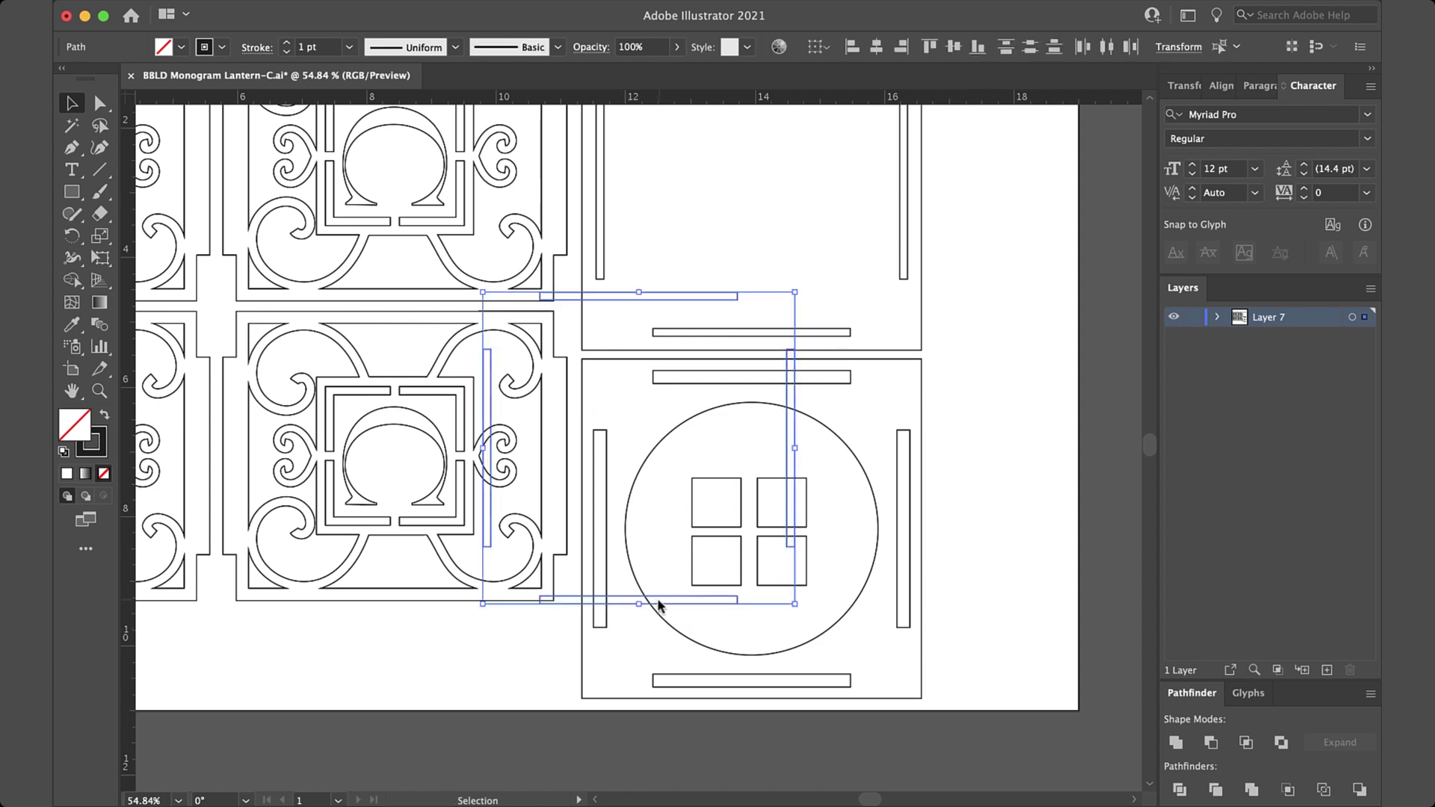
left_click_drag(660, 602, 772, 683)
Step: Delete the duplicate right slot over the circle panel
left_click(926, 641)
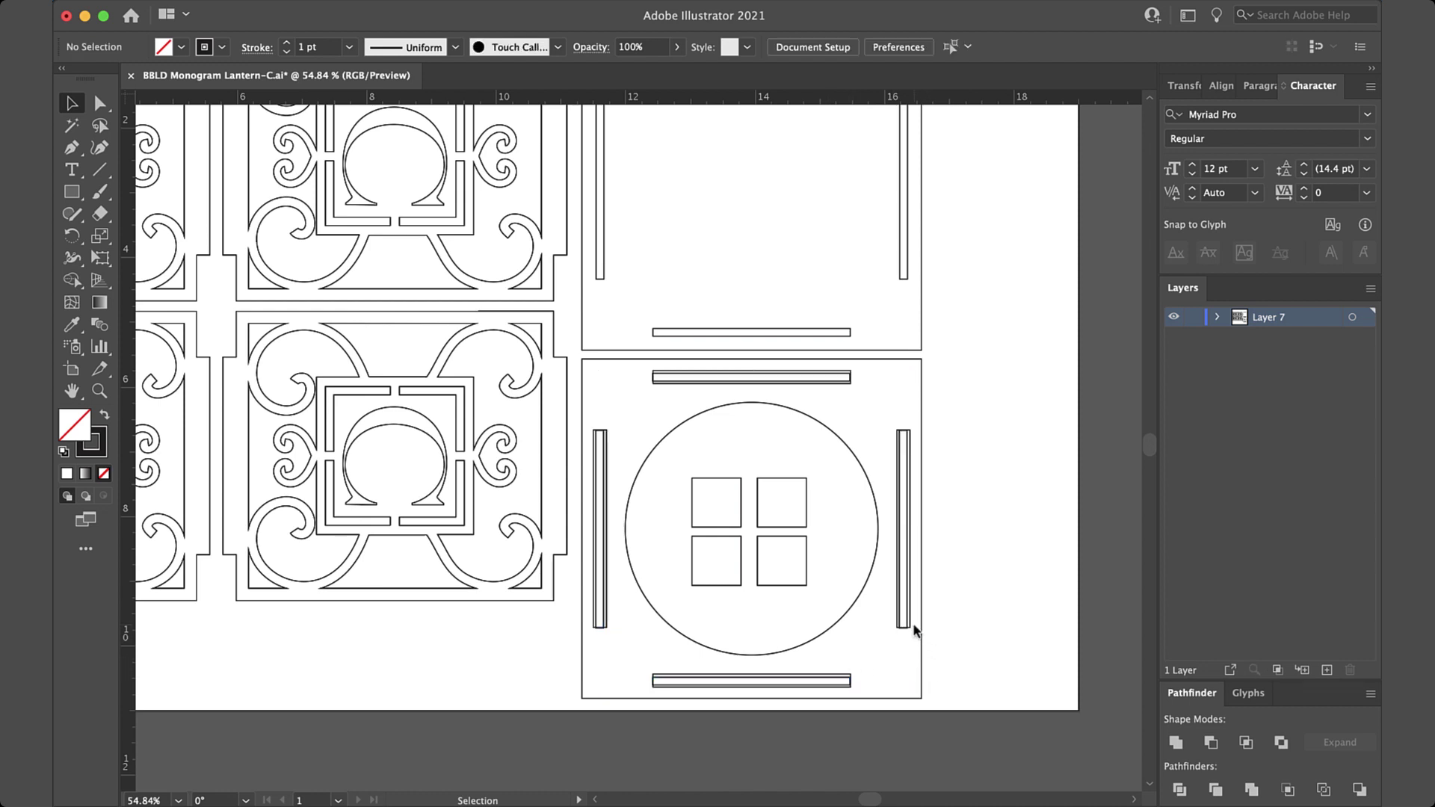
left_click(912, 630)
key("Delete")
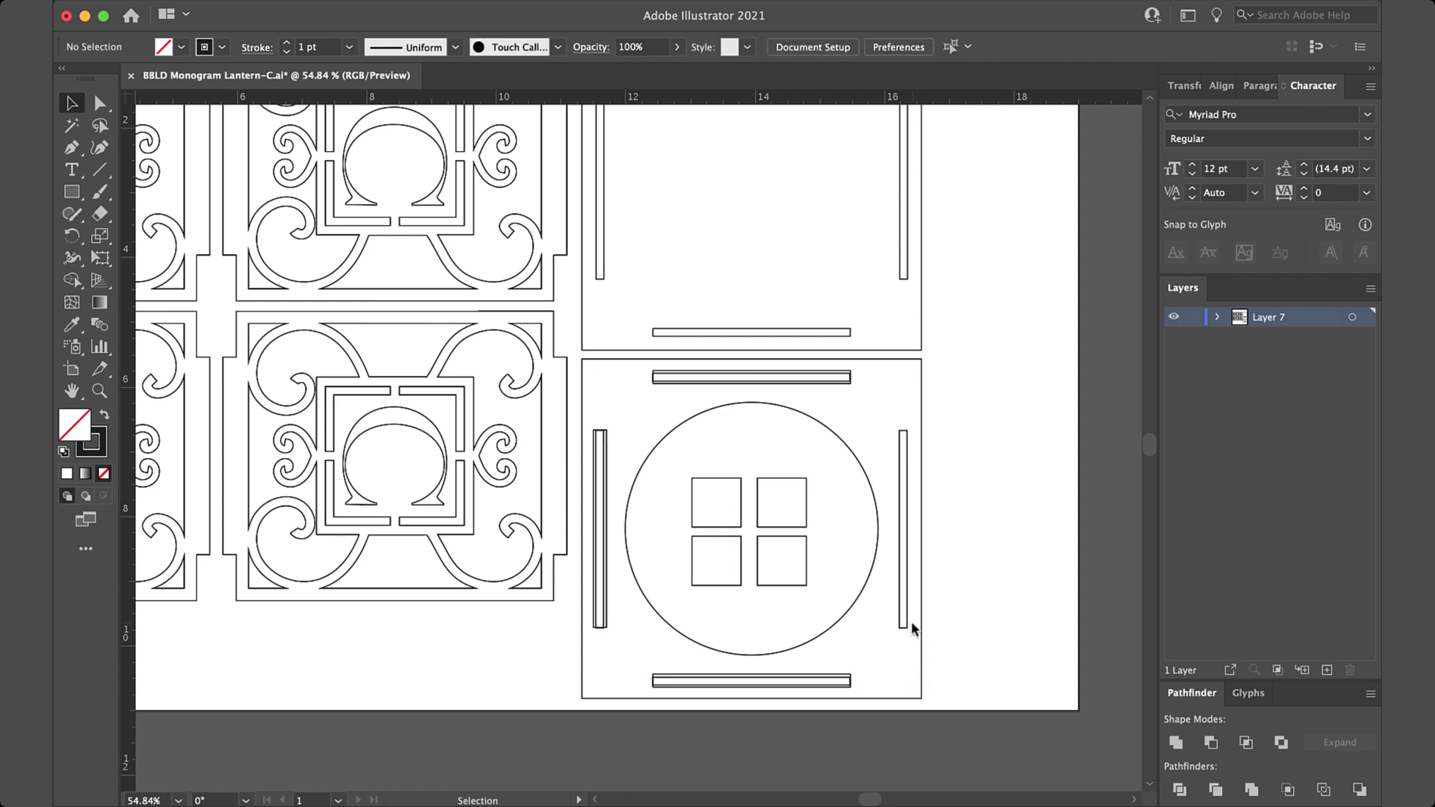
left_click(845, 379)
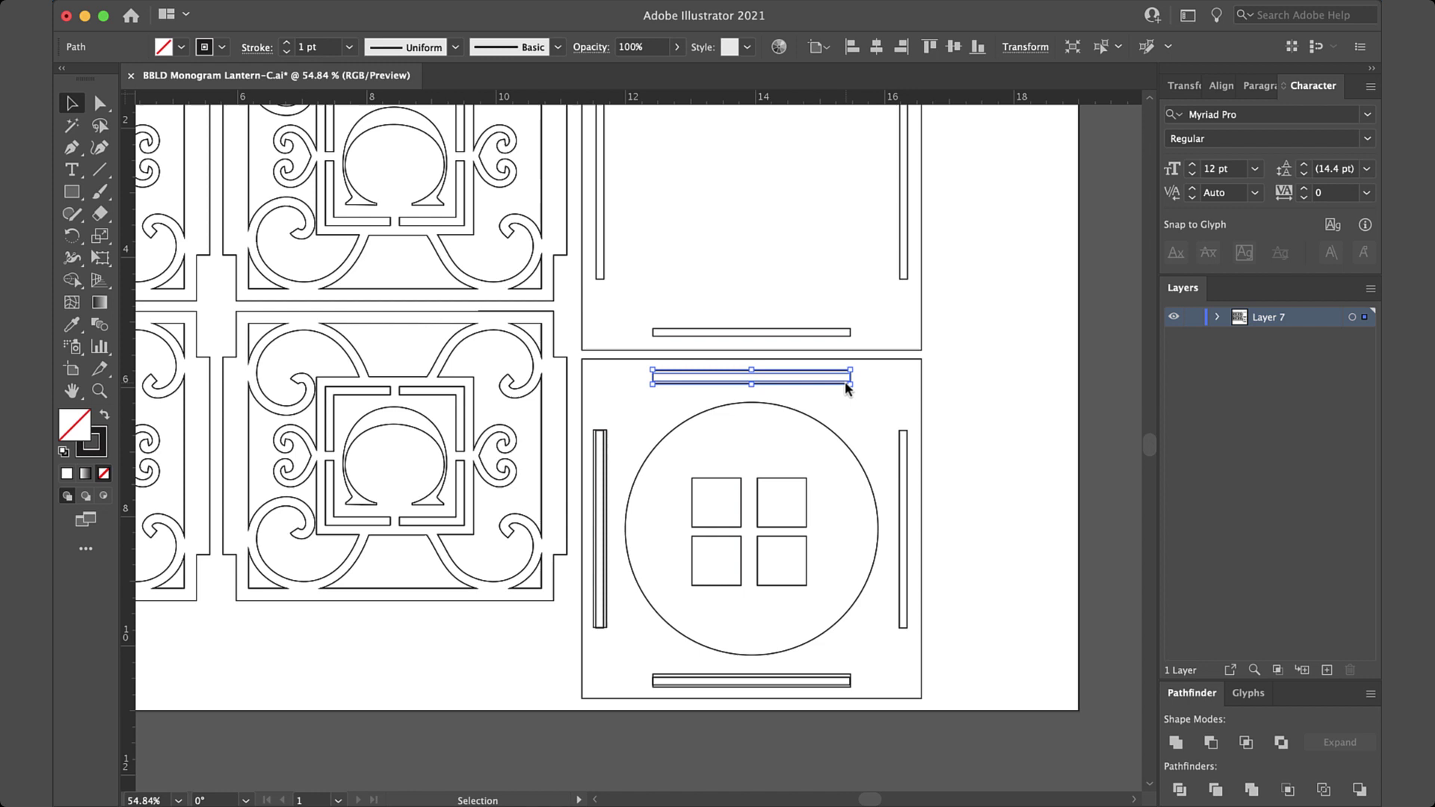
key("Delete")
key("super+z")
Step: Delete the outer duplicate outlines of the top and left slots
scroll(691, 418, "up", 5)
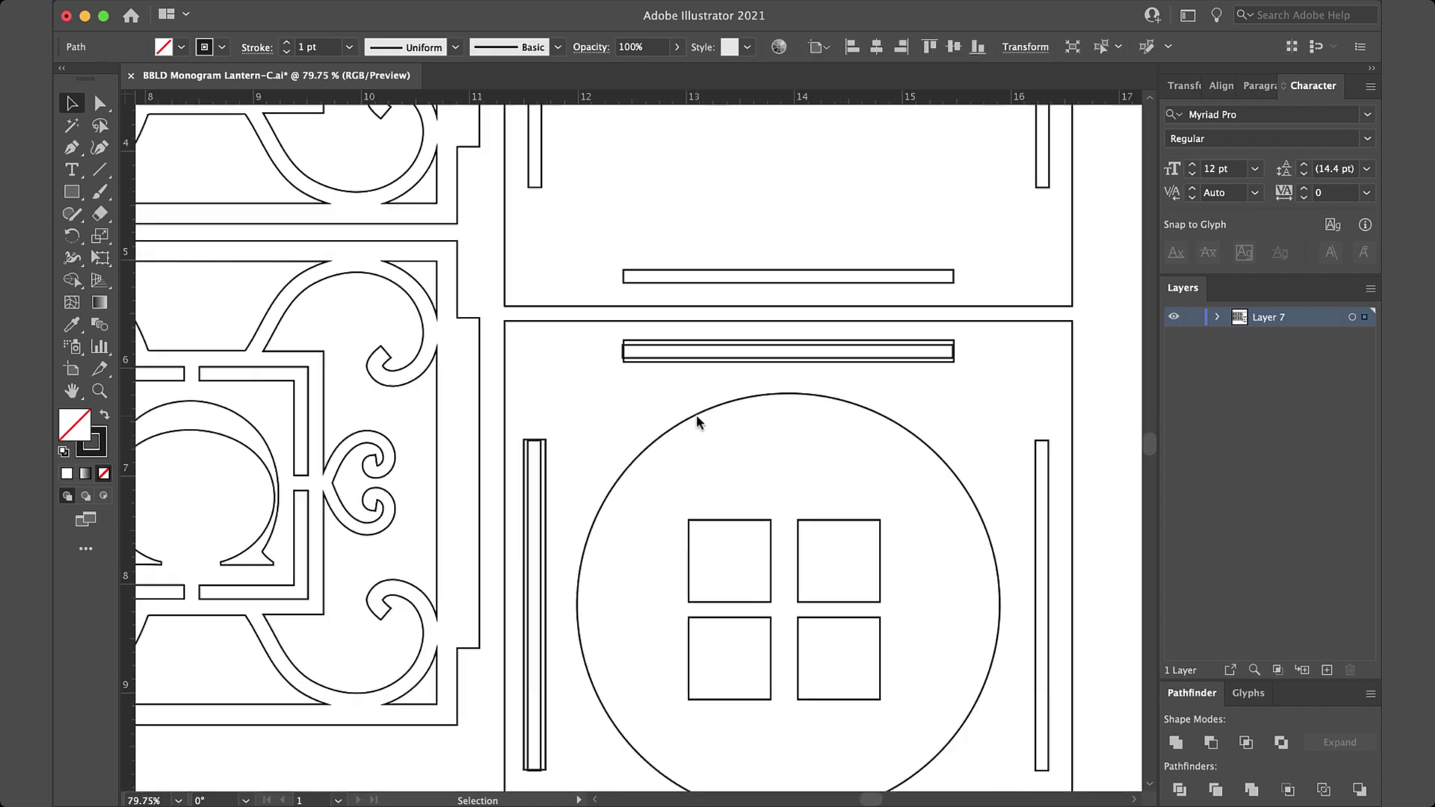
left_click(608, 352)
left_click(609, 353)
key("Delete")
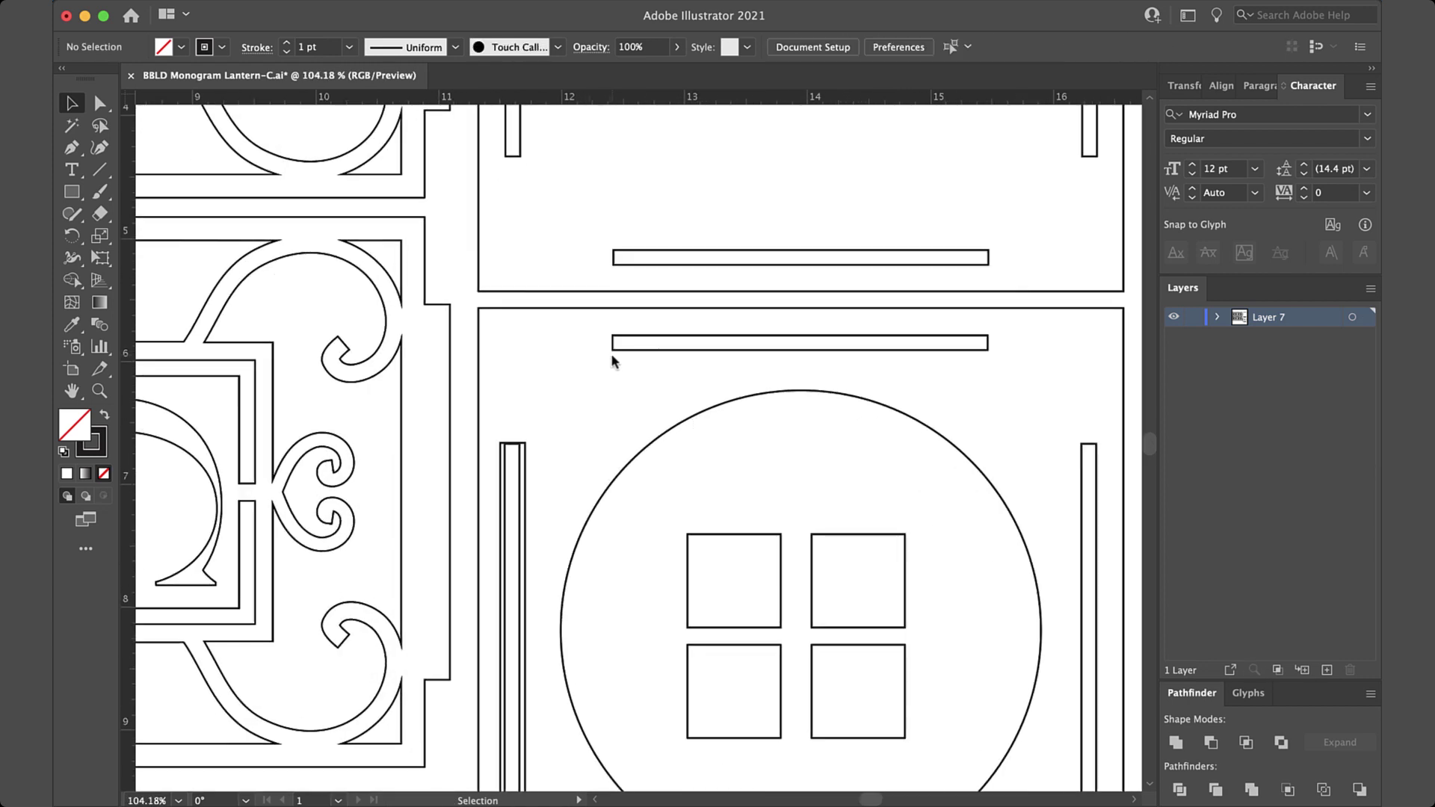
left_click(526, 457)
key("Delete")
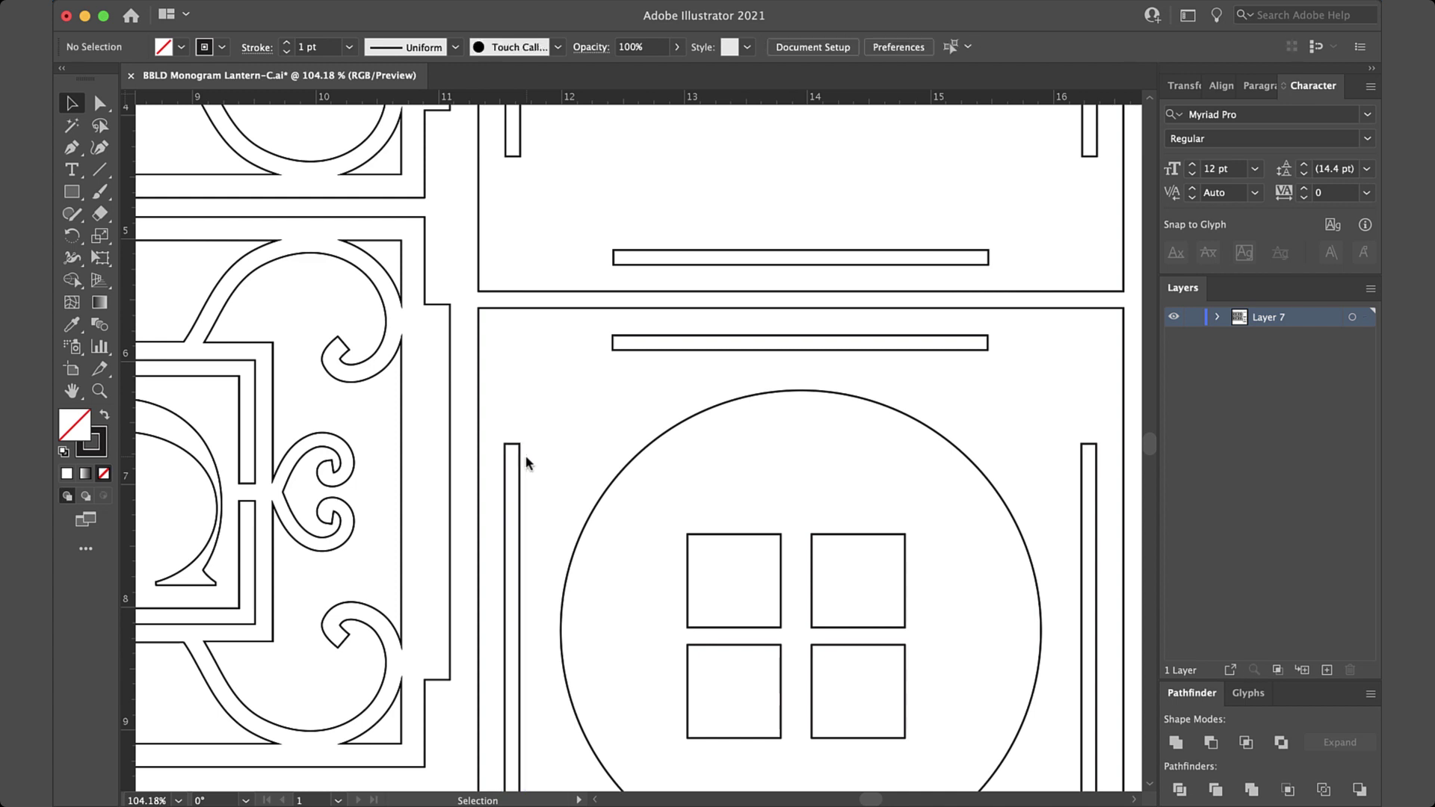
scroll(526, 458, "down", 5)
left_click(626, 600)
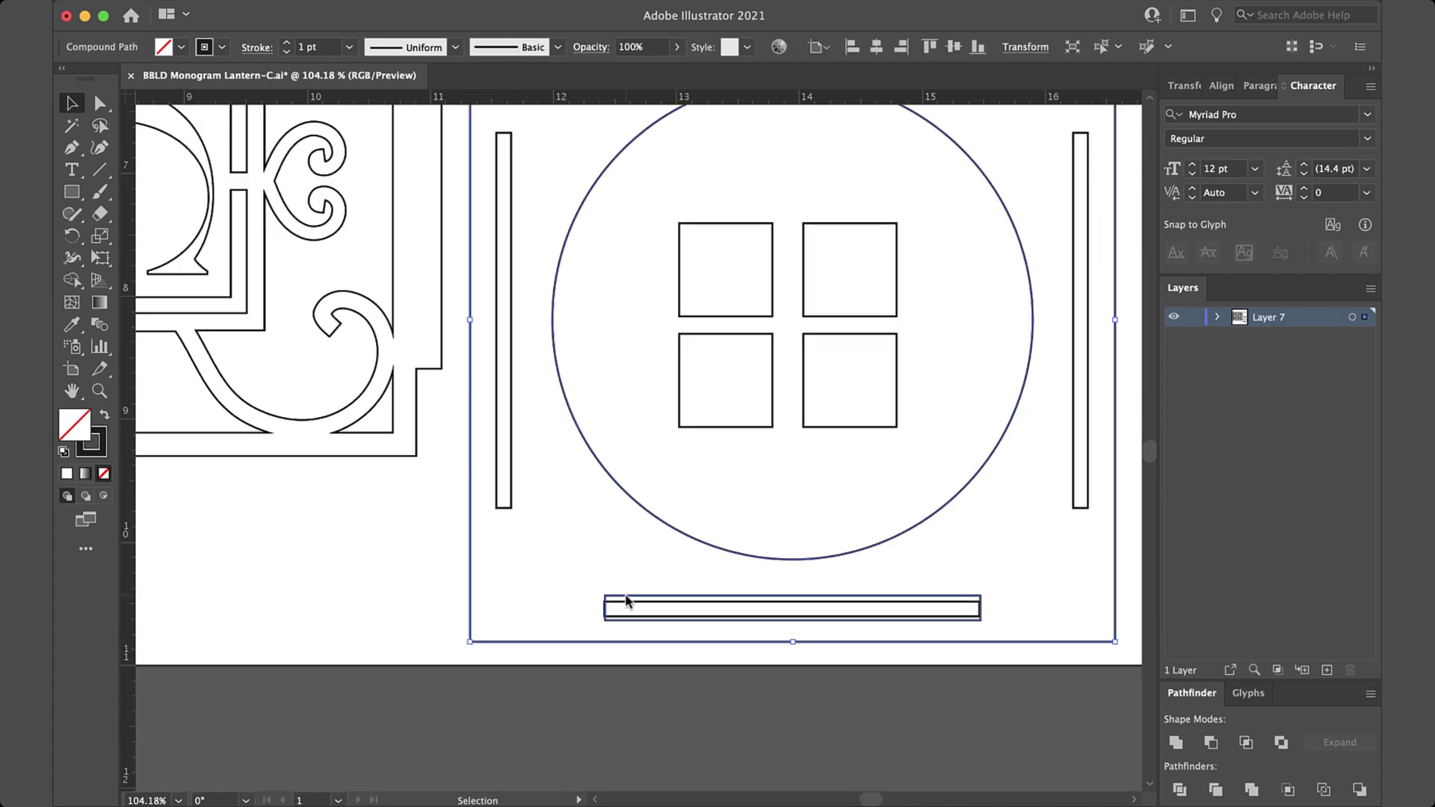
Step: Nudge the inner bottom slot outline slightly into alignment
left_click(533, 609)
scroll(639, 600, "up", 3)
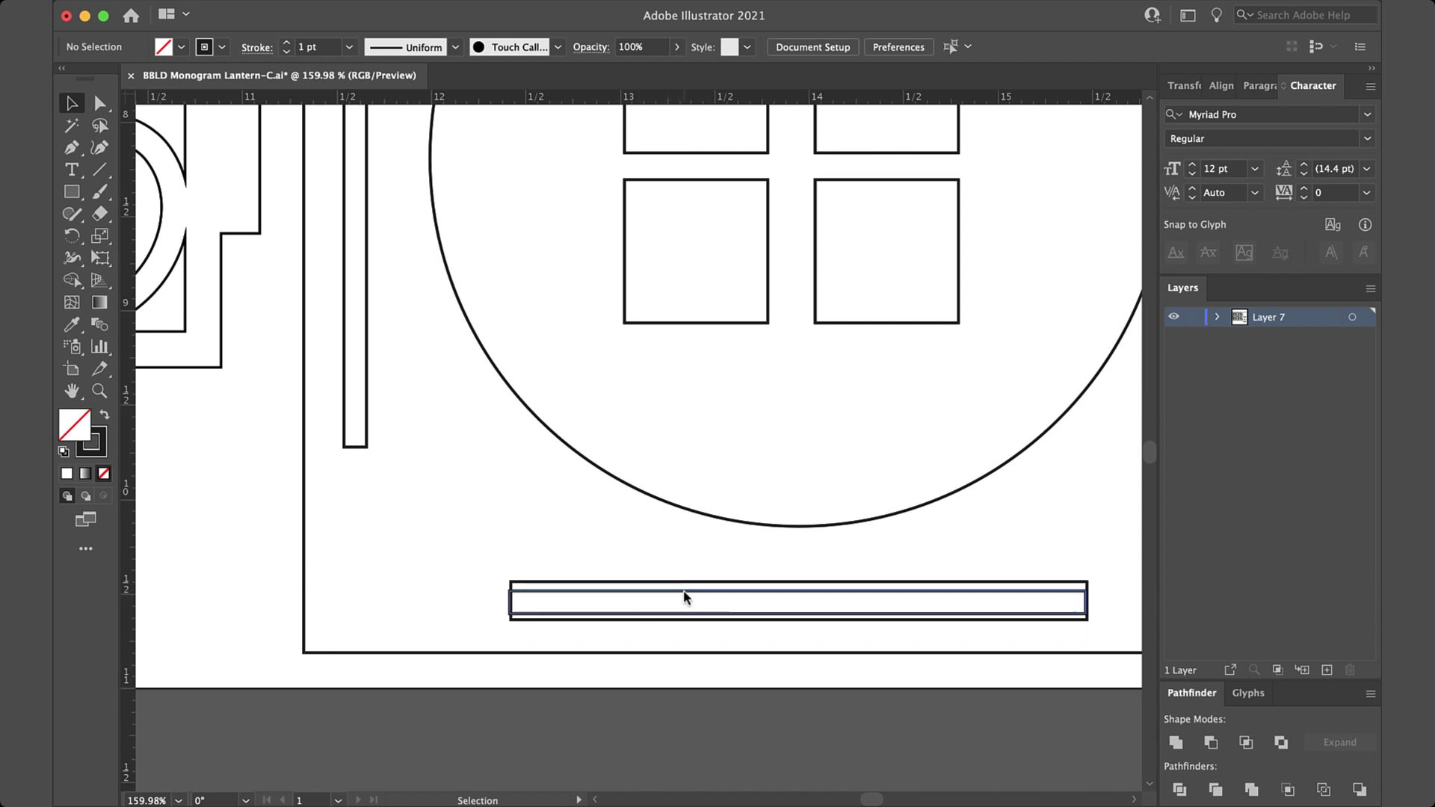
left_click_drag(686, 595, 688, 593)
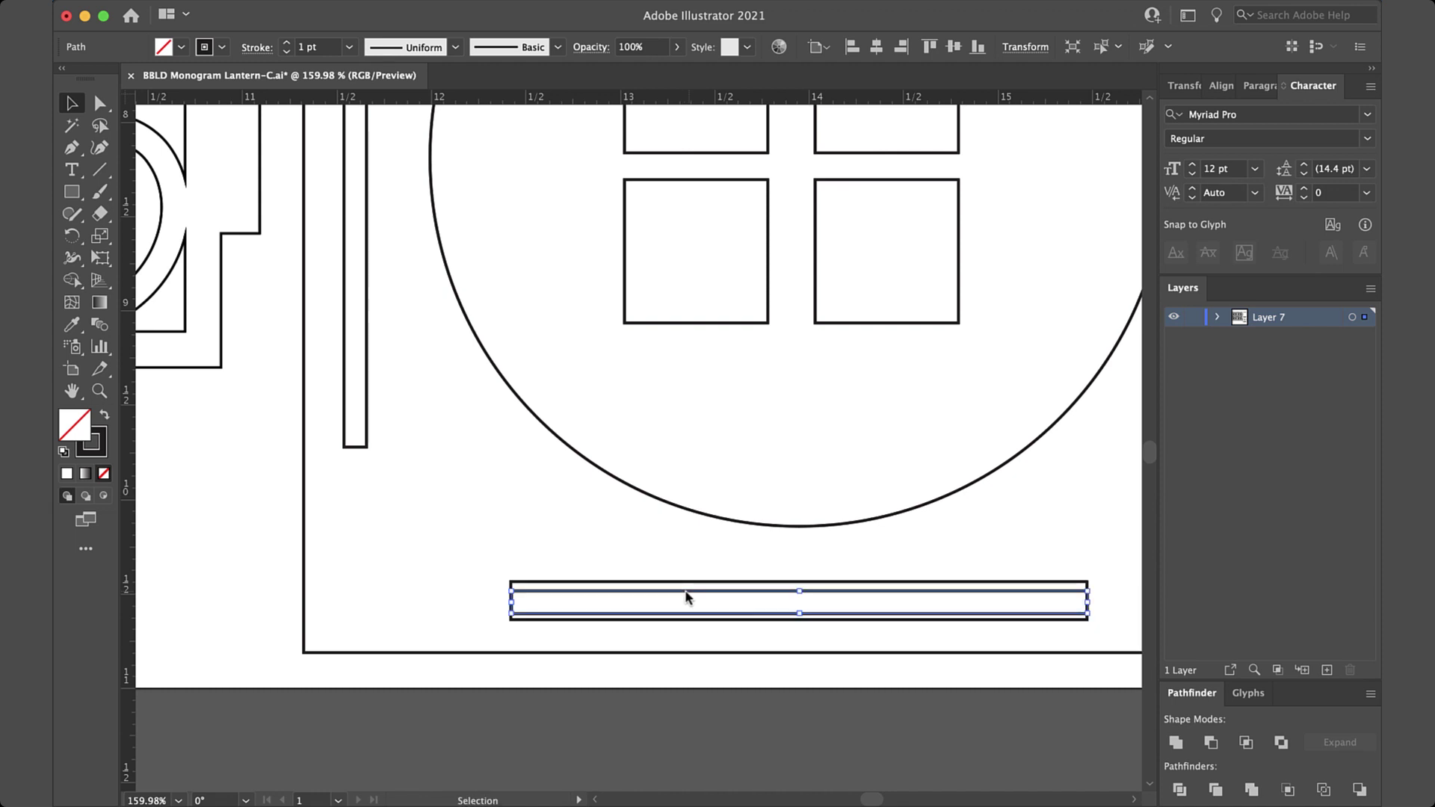
left_click(688, 591)
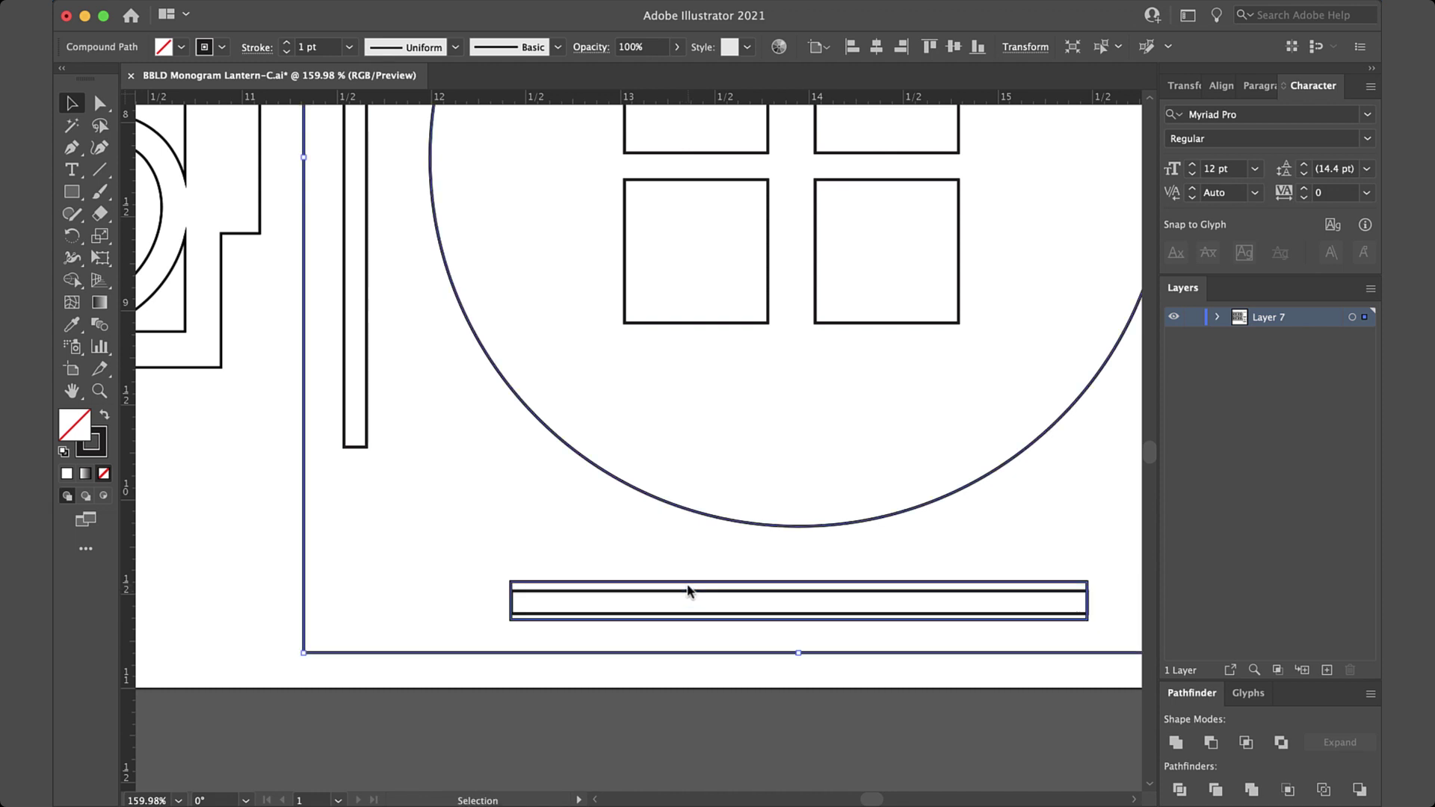
key("Delete")
key("super+z")
Step: Release the bottom bar's compound path into separate shapes
left_click(573, 513)
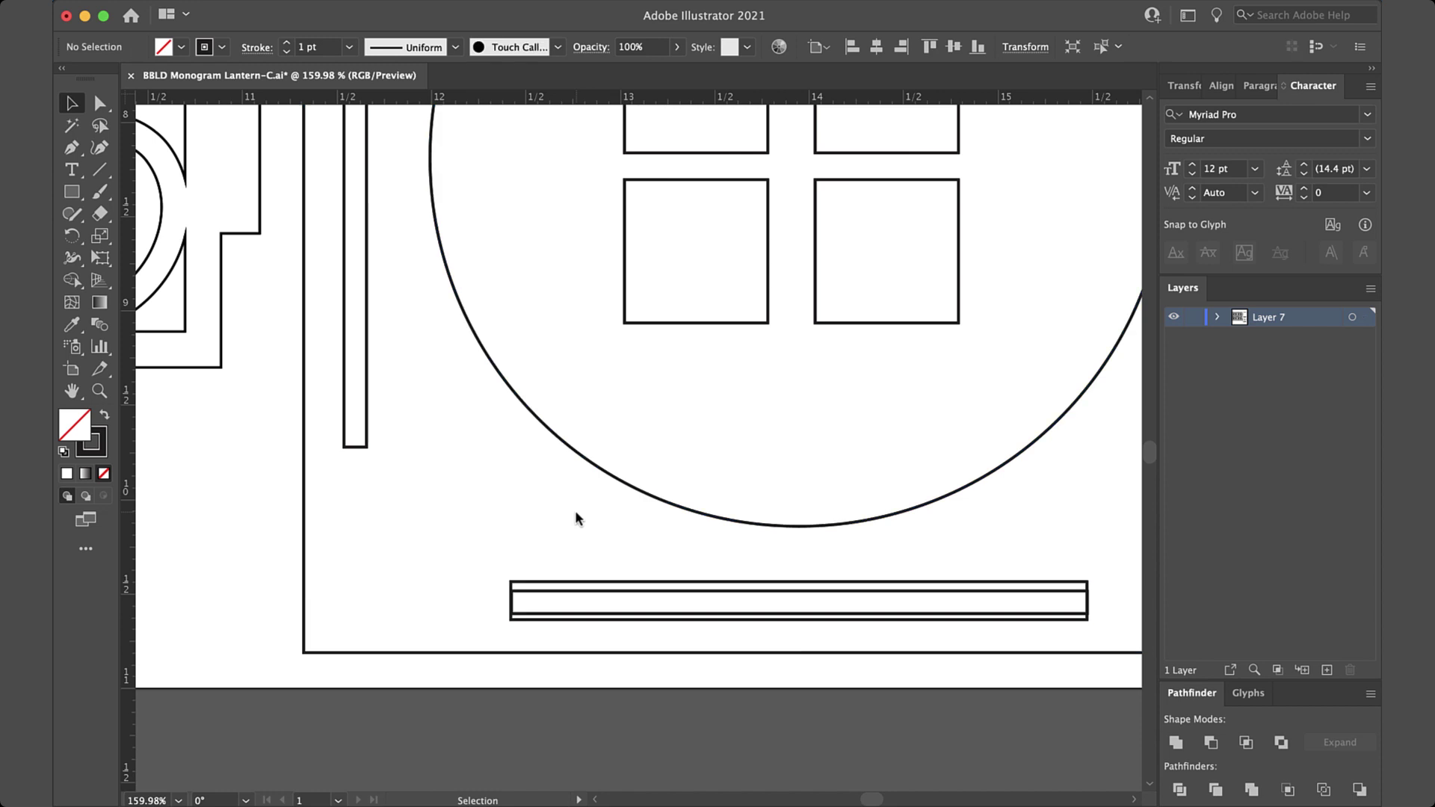
left_click(601, 587)
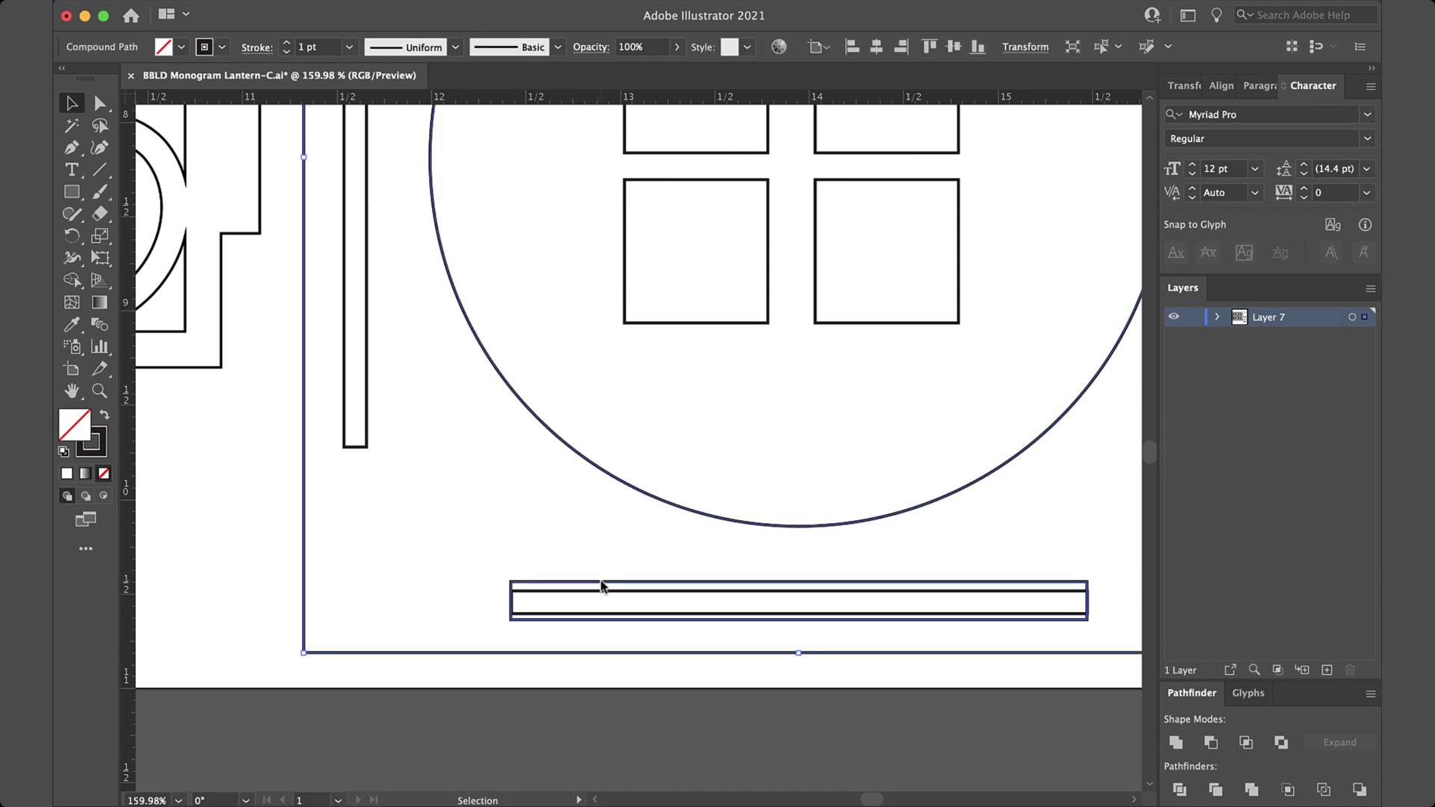
right_click(601, 587)
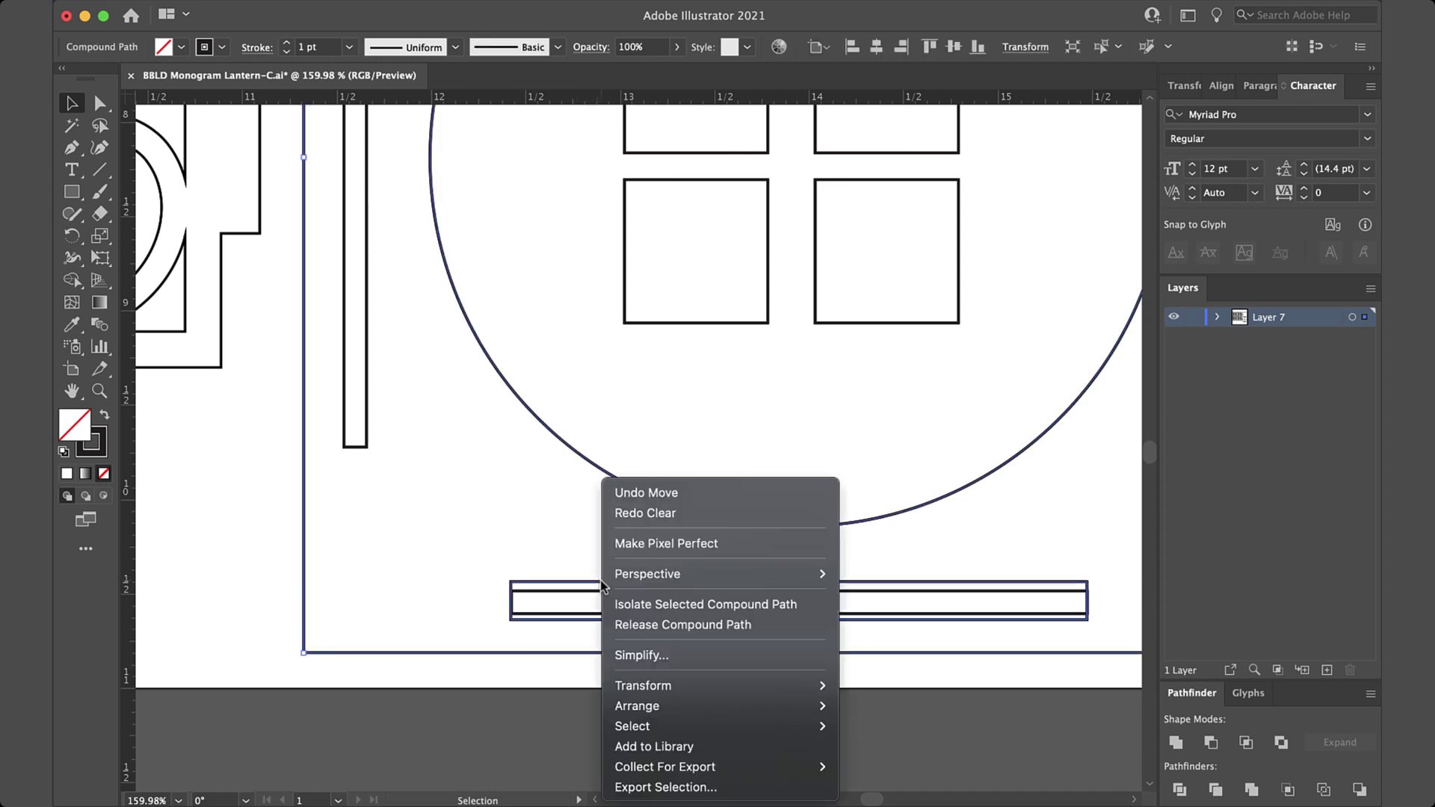
left_click(619, 624)
left_click(544, 586)
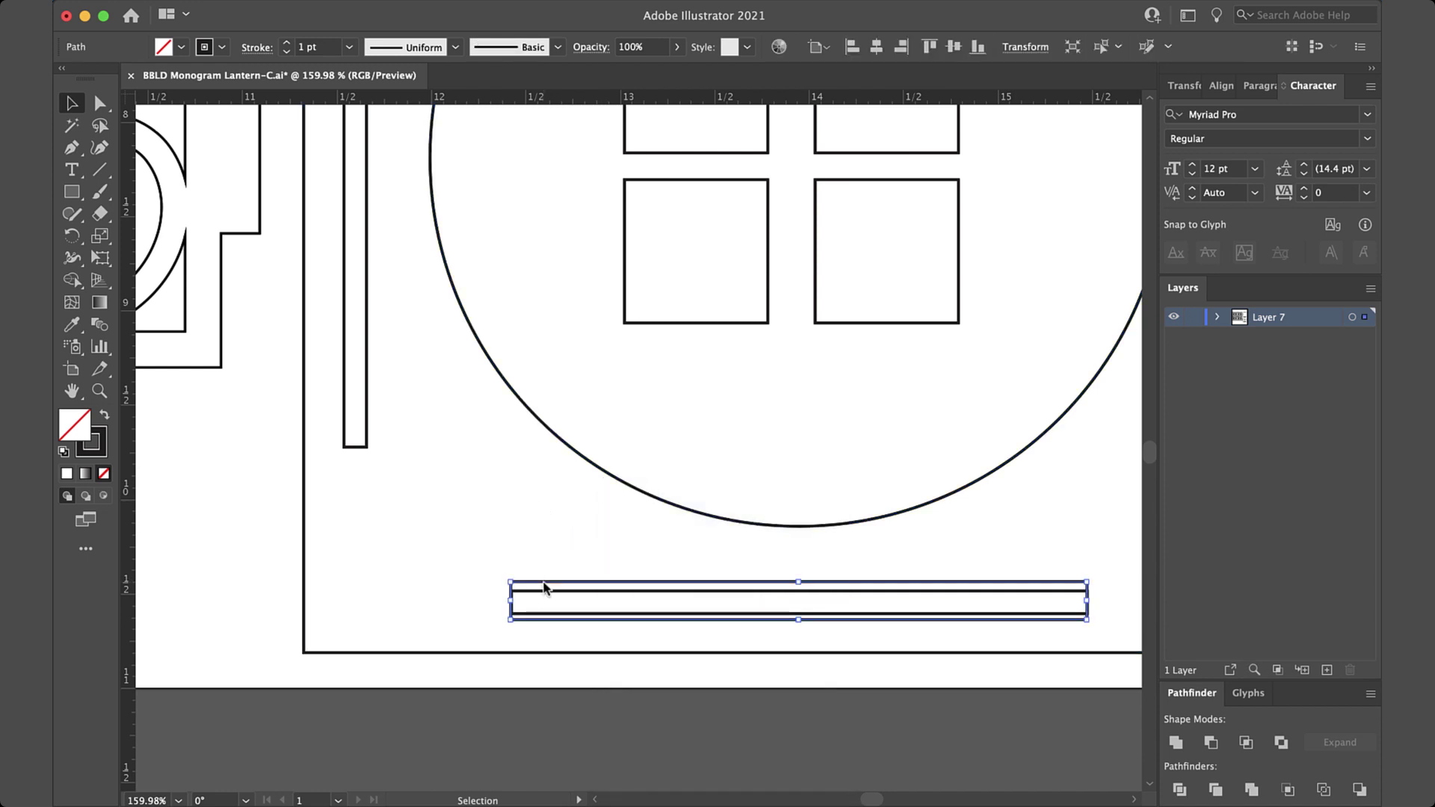
key("super+shift+a")
scroll(544, 586, "down", 6)
Step: Subtract the four slots from the square top panel with Minus Front, then nudge it into place
scroll(544, 587, "down", 1)
scroll(541, 581, "up", 3)
scroll(549, 571, "left", 2)
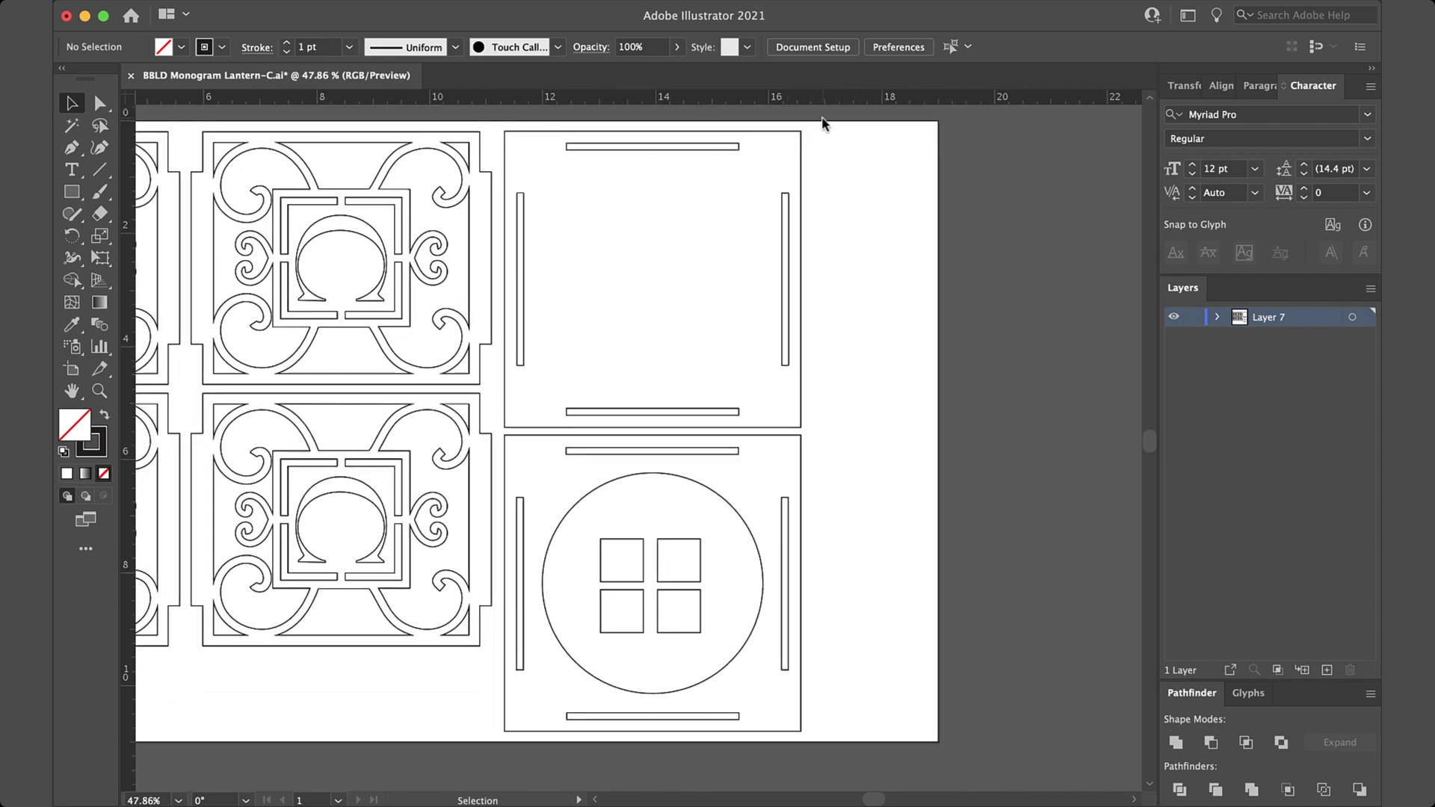
left_click_drag(822, 121, 505, 432)
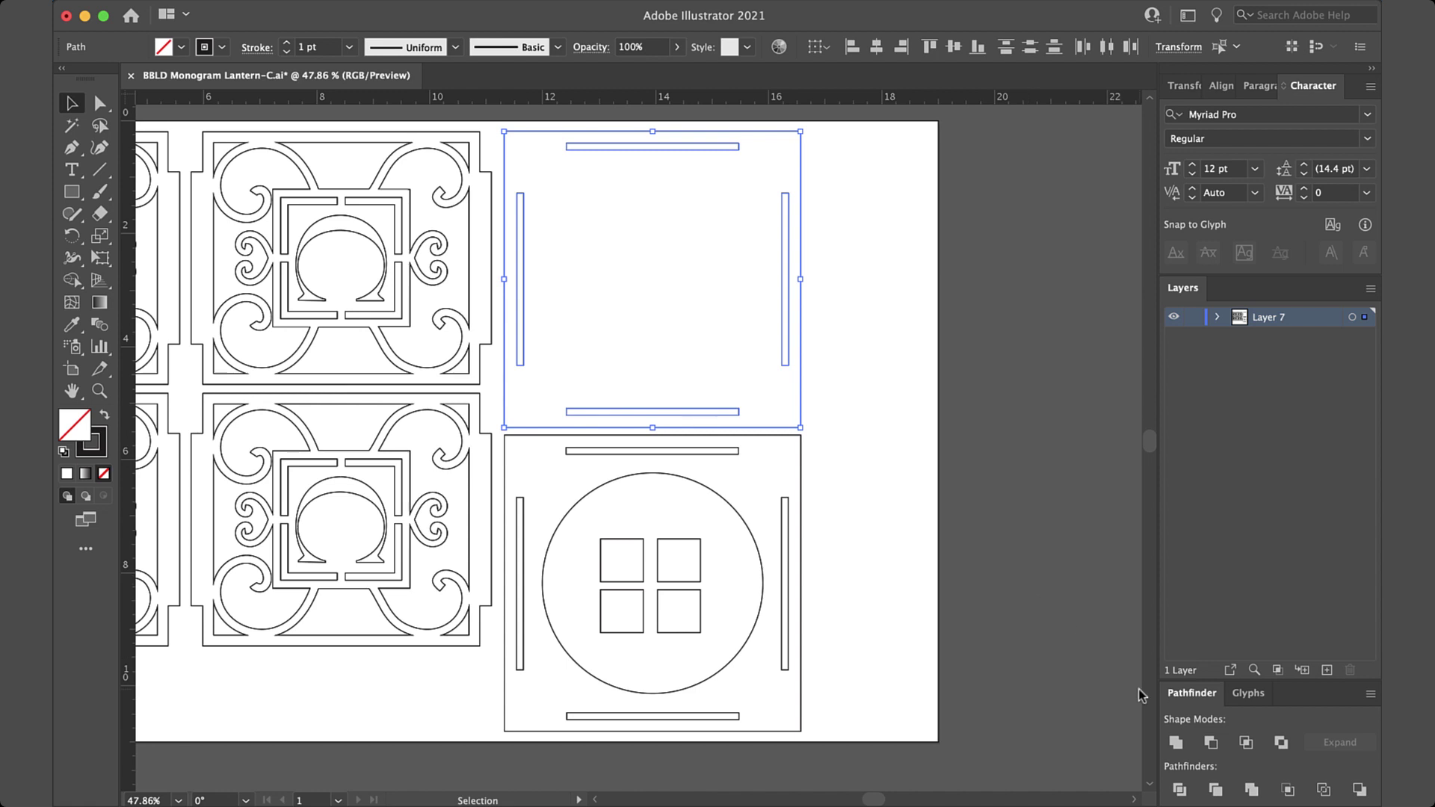
left_click(1210, 742)
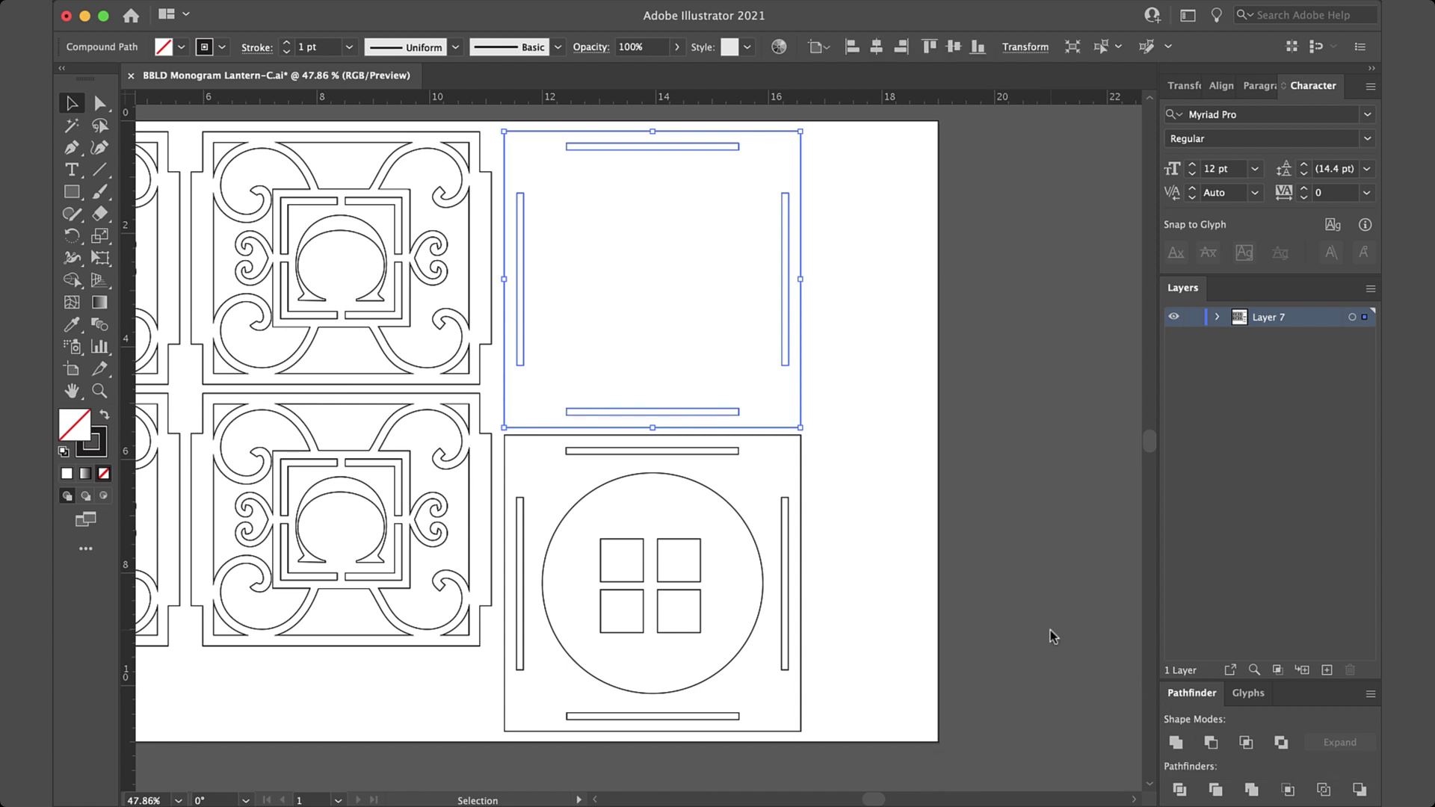
left_click(849, 416)
mouse_move(793, 374)
left_mouse_down()
mouse_move(931, 413)
mouse_move(1028, 416)
mouse_move(1042, 396)
mouse_move(1075, 420)
mouse_move(1064, 376)
mouse_move(752, 381)
mouse_move(788, 364)
left_mouse_up()
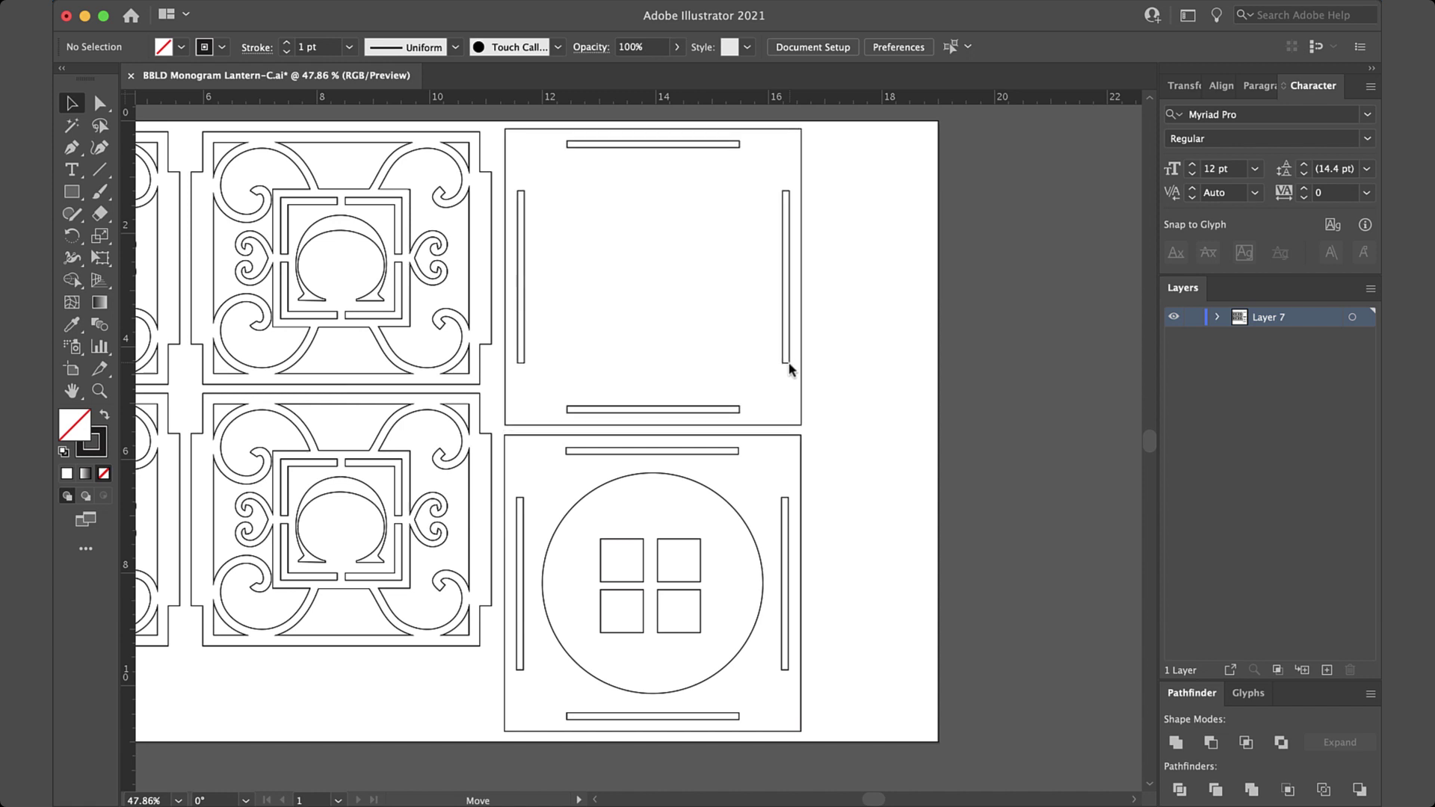
left_click(813, 455)
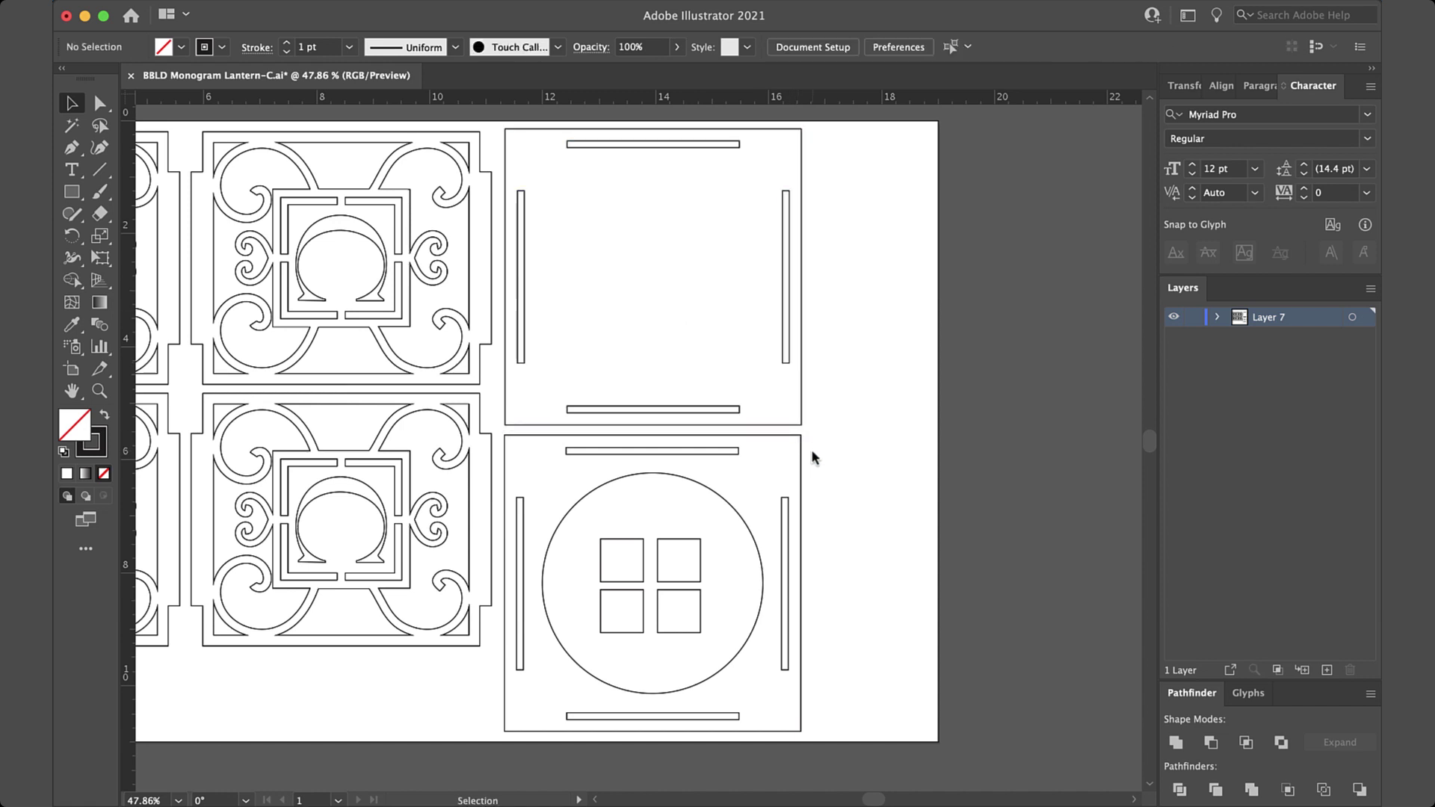
Step: Select the bottom square with its left, right and bottom slots and circle, then apply Minus Front
left_click_drag(805, 430, 523, 469)
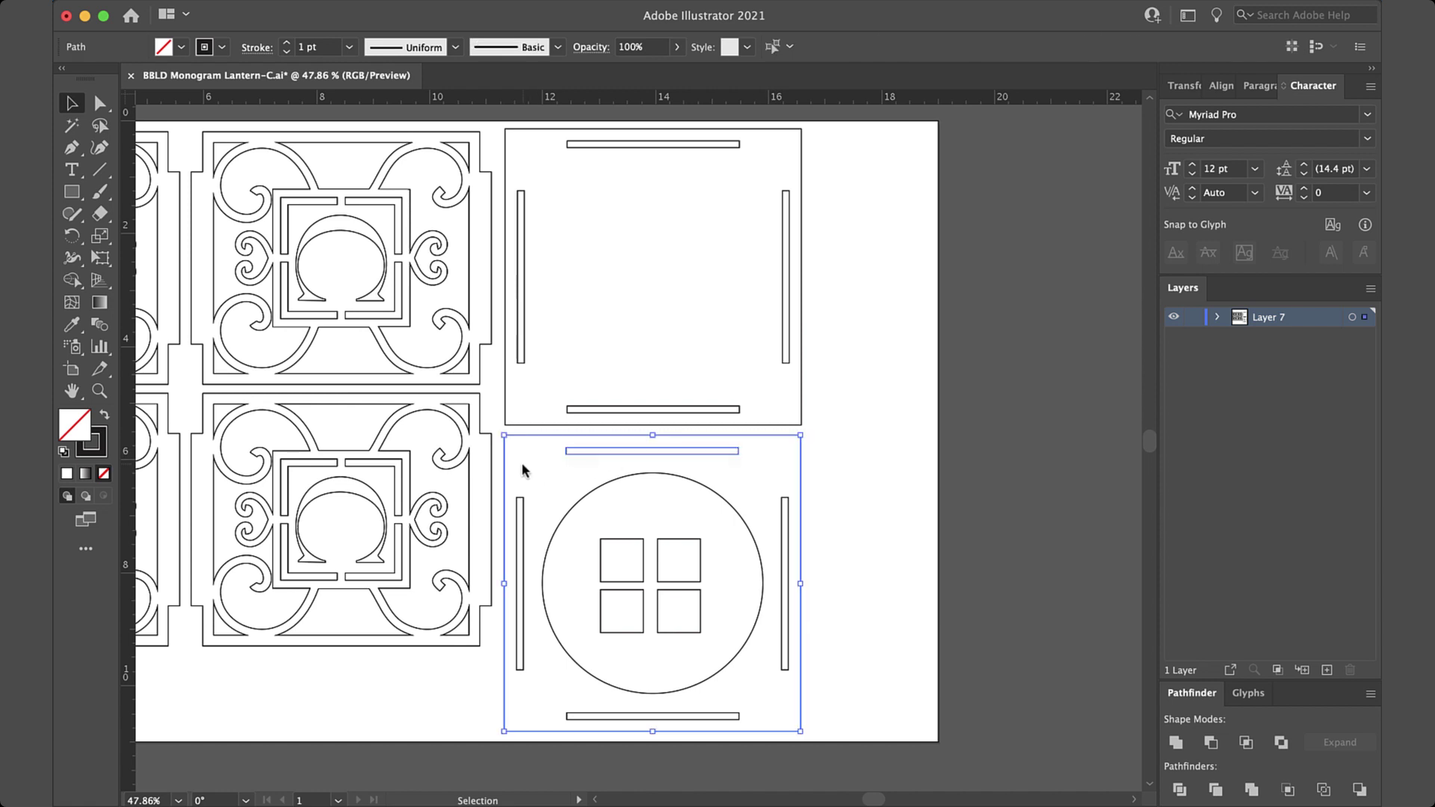
left_click(522, 517, "shift")
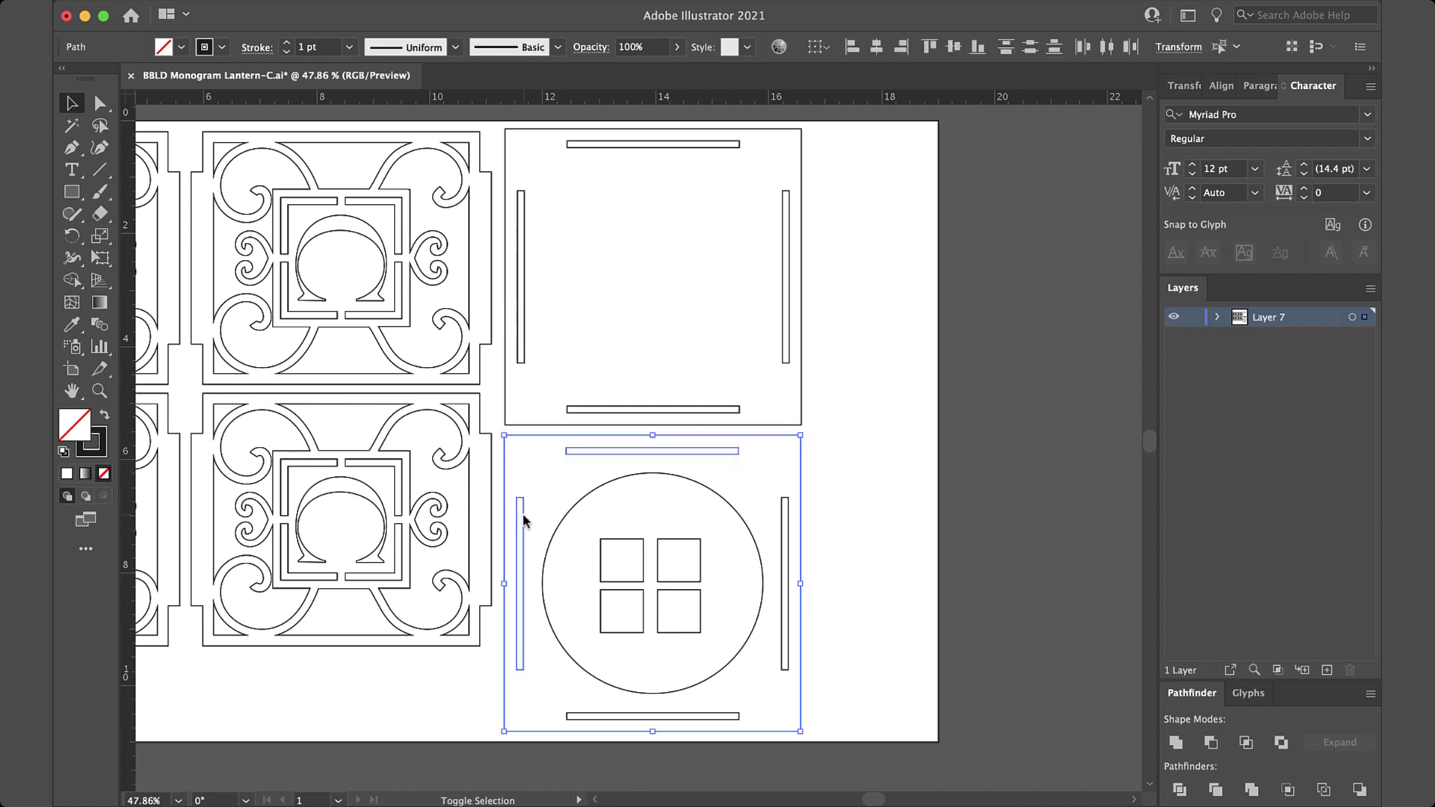
left_click(787, 615, "shift")
left_click(733, 716, "shift")
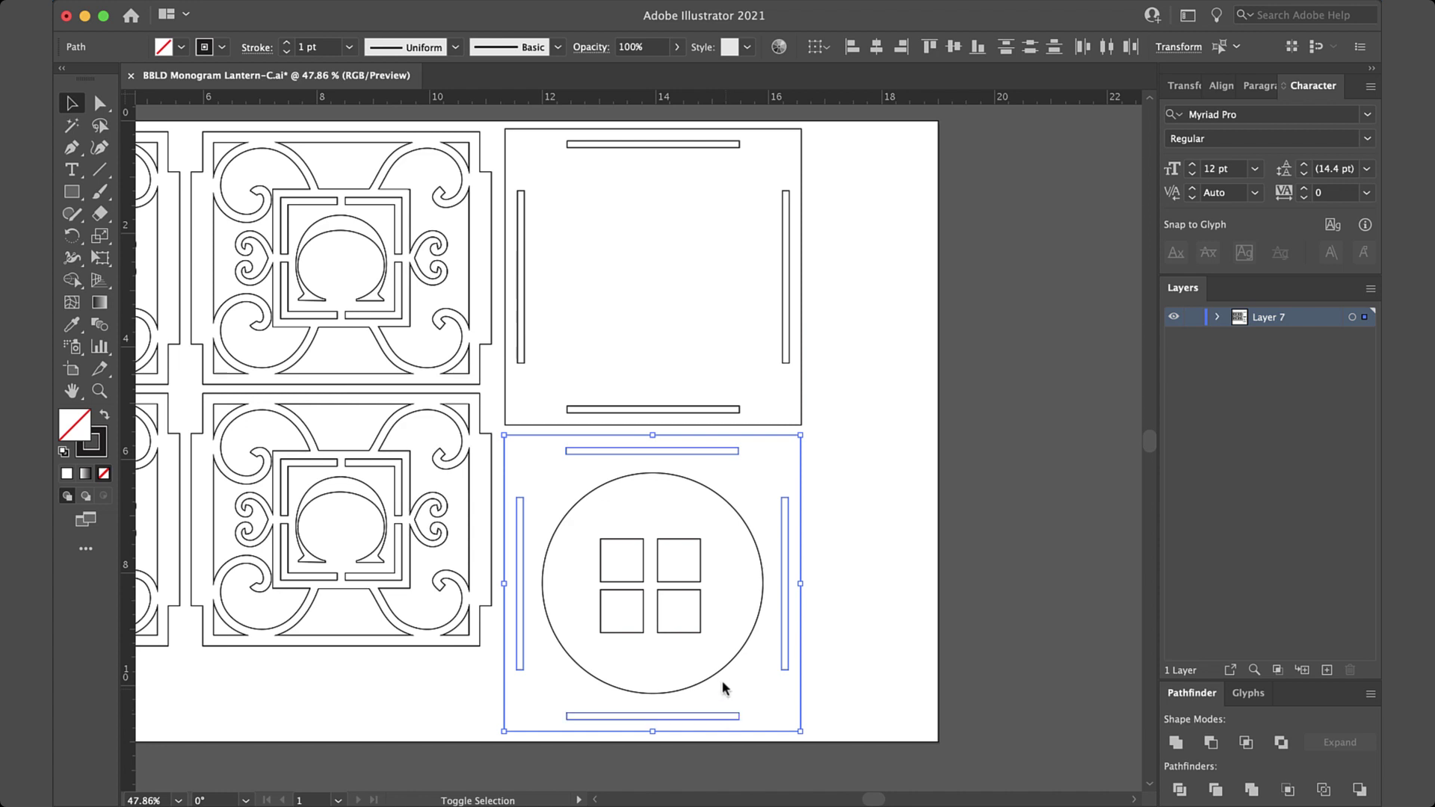
left_click(719, 667, "shift")
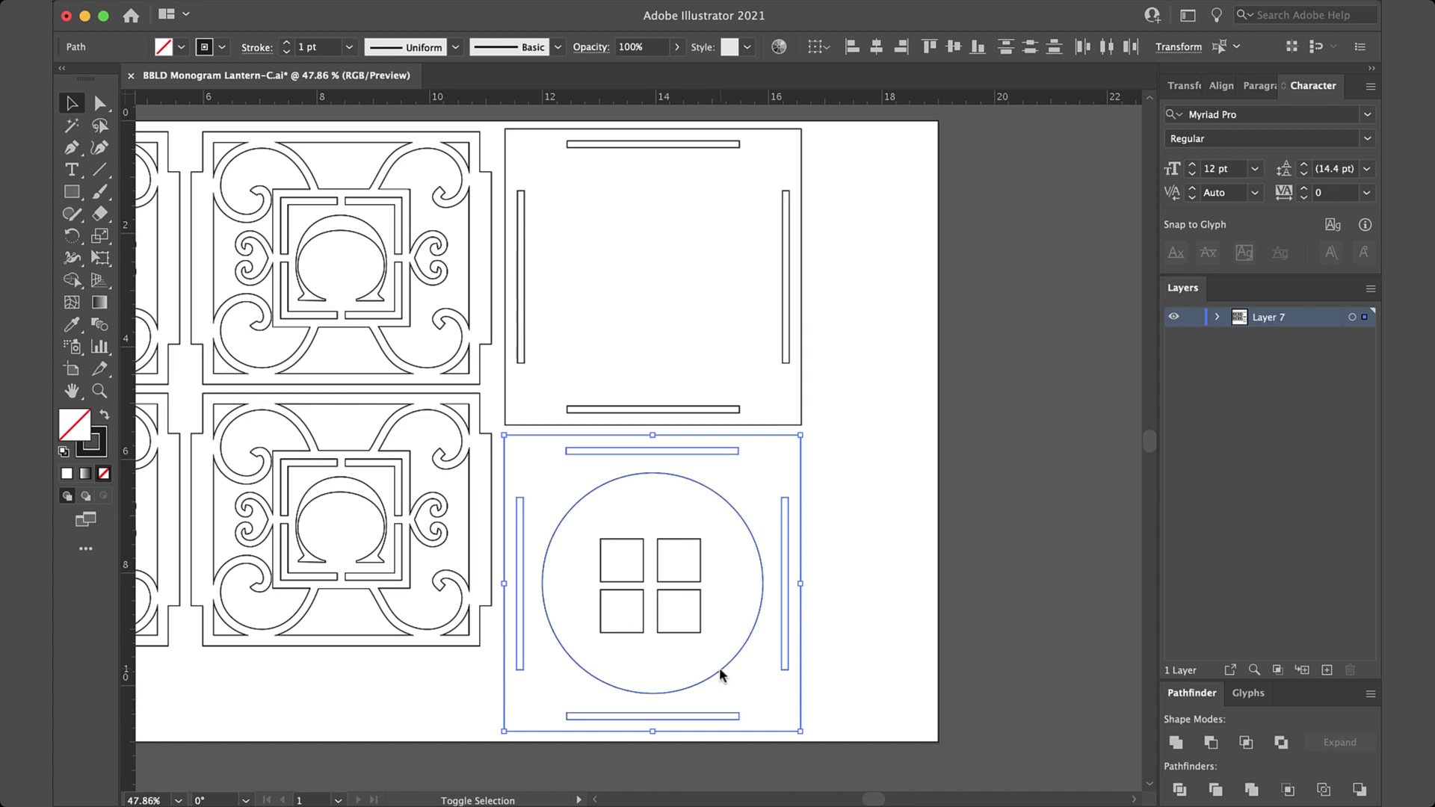
left_click(1208, 742)
left_click(958, 598)
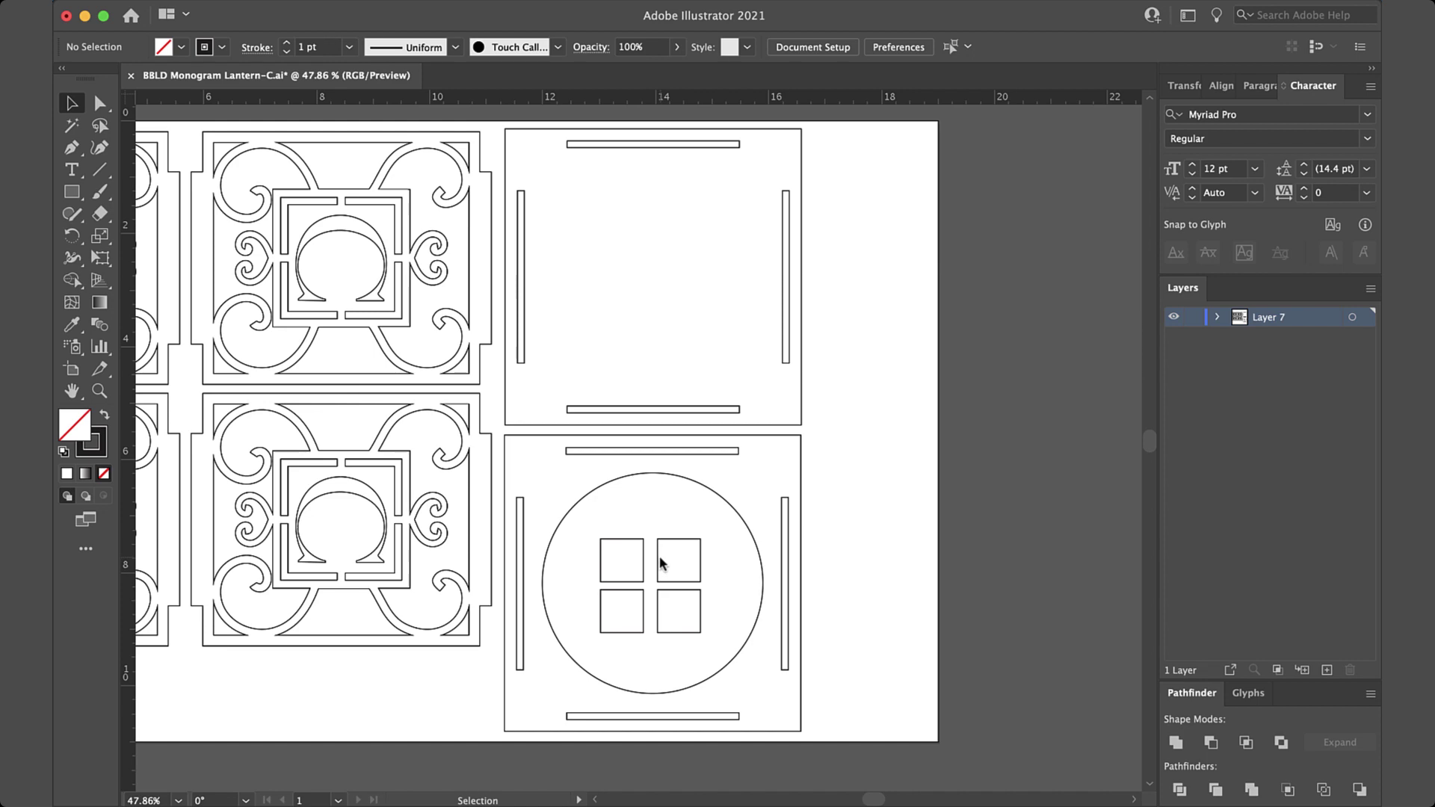
Step: Delete the two left monogram panels, then the lower remaining one
scroll(644, 590, "left", 10)
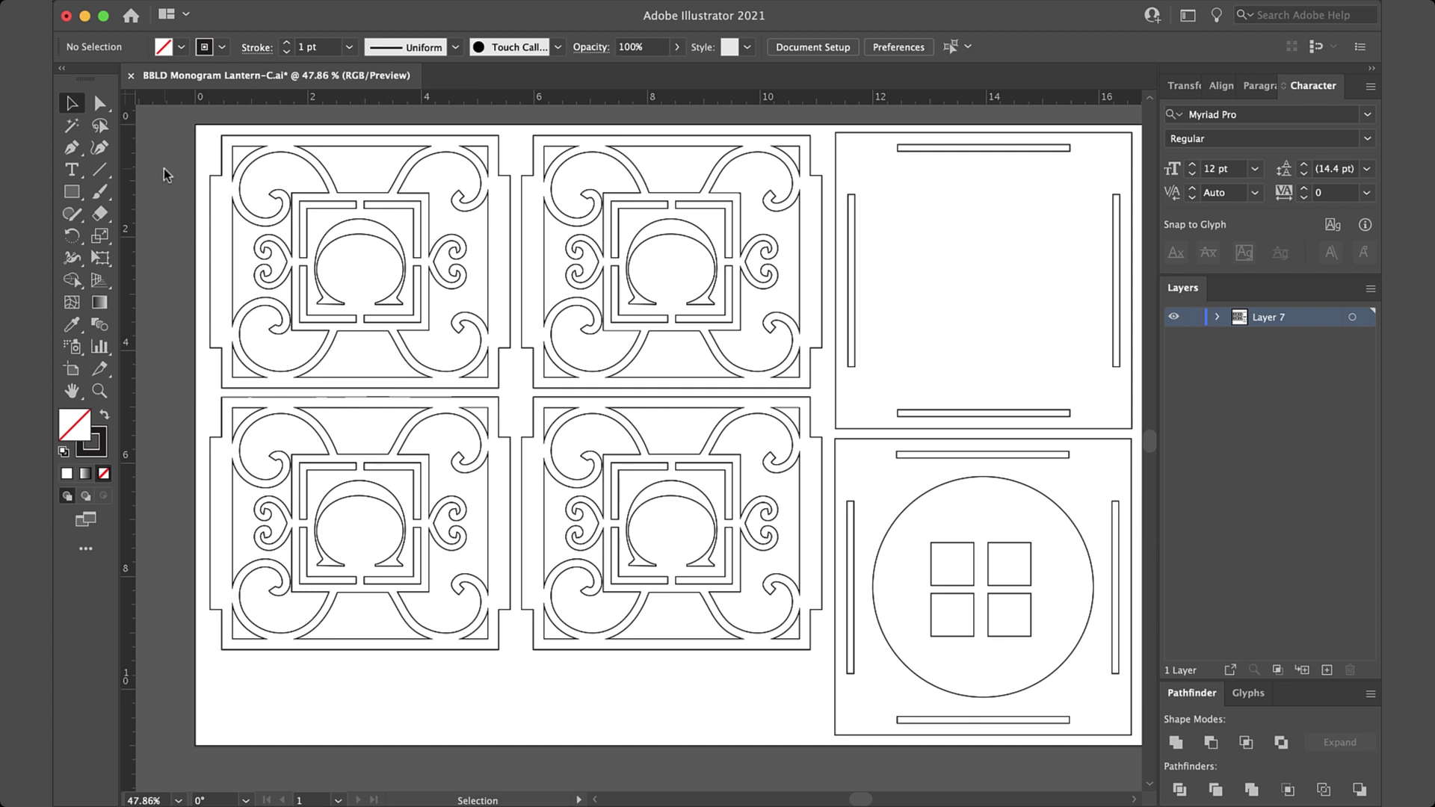
mouse_move(170, 133)
left_mouse_down()
mouse_move(352, 540)
mouse_move(393, 550)
left_mouse_up()
key("Delete")
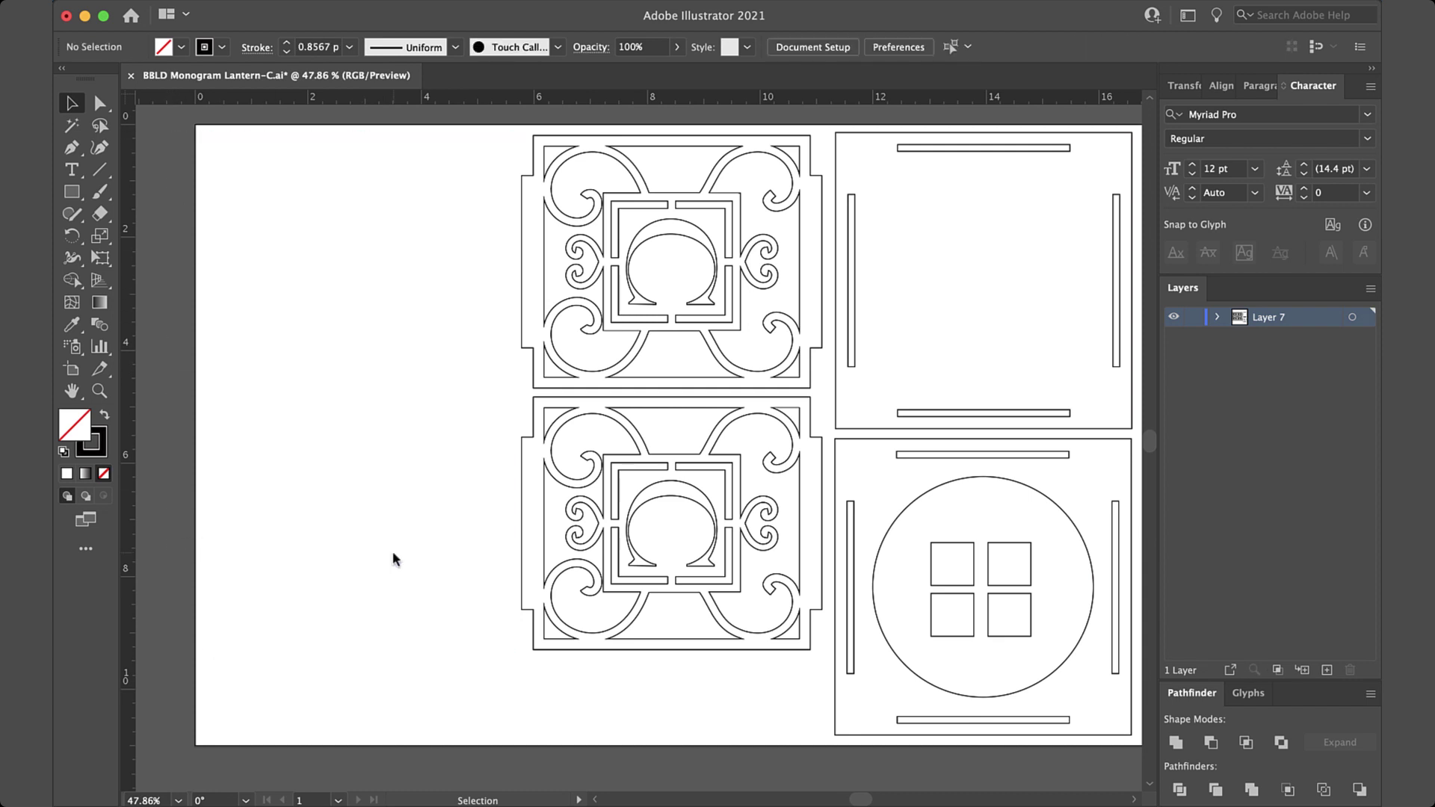
left_click_drag(458, 500, 765, 584)
key("Delete")
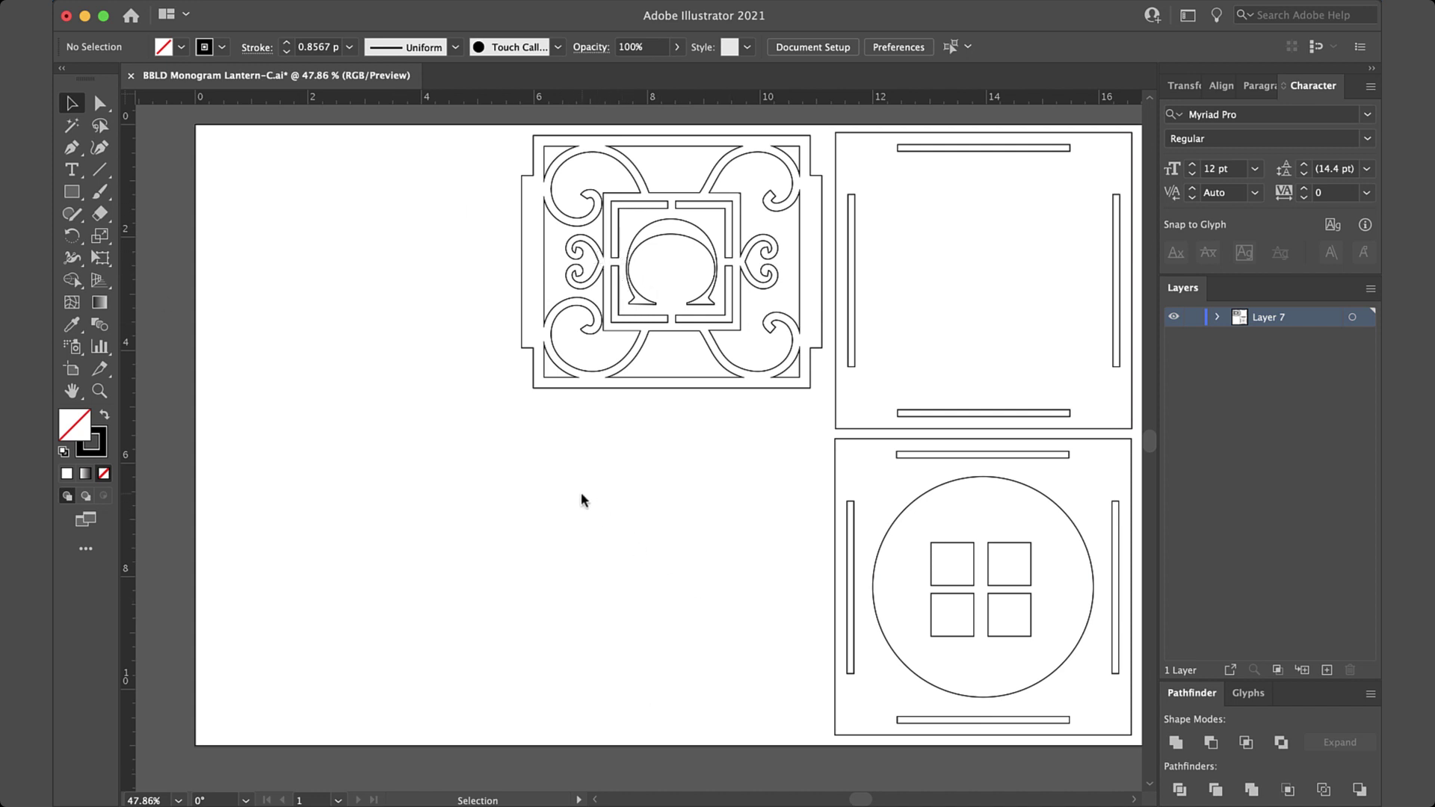
Step: Zoom in on the remaining Omega monogram panel with the Rectangle Tool selected
scroll(522, 441, "up", 2)
scroll(523, 440, "up", 5)
scroll(523, 439, "right", 2)
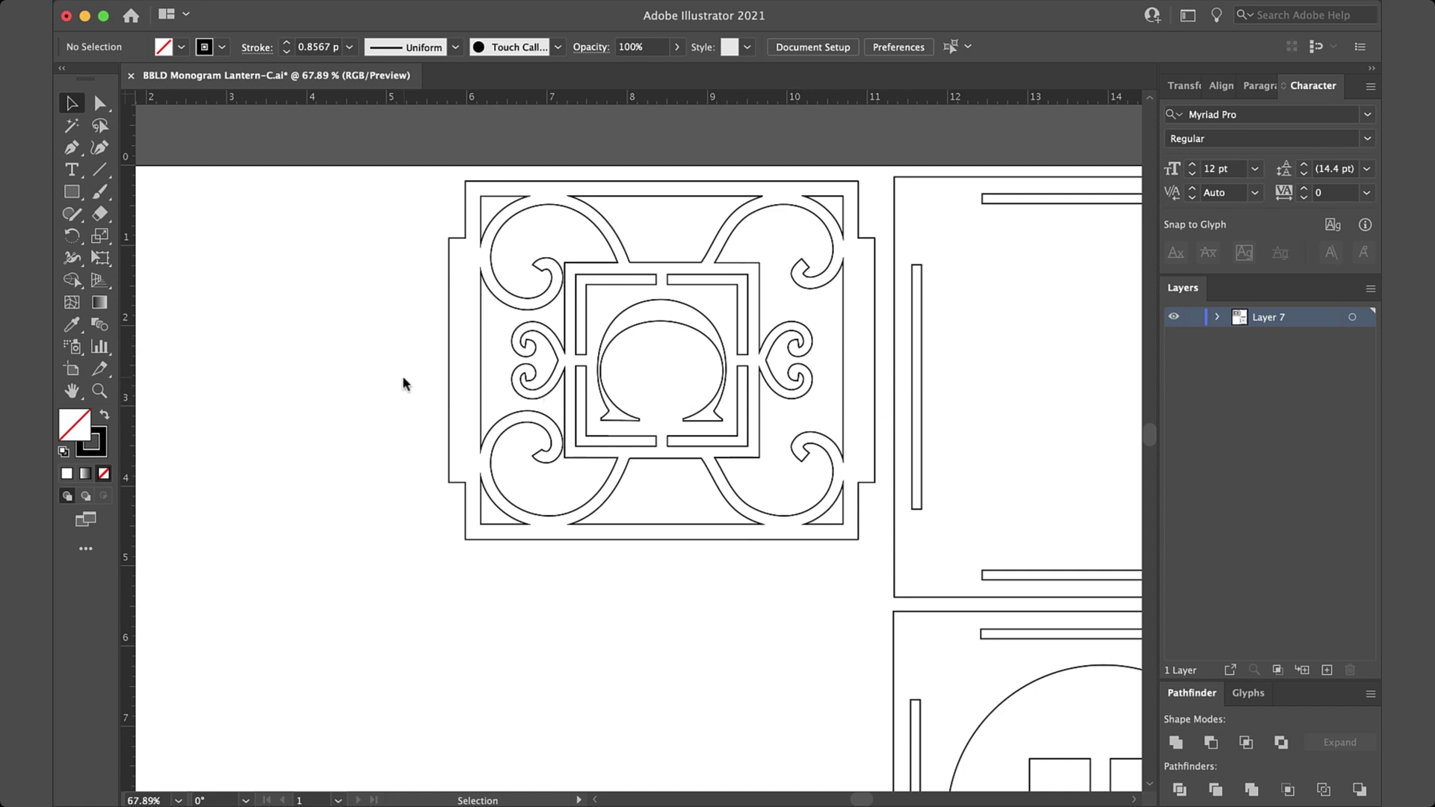
left_click(75, 193)
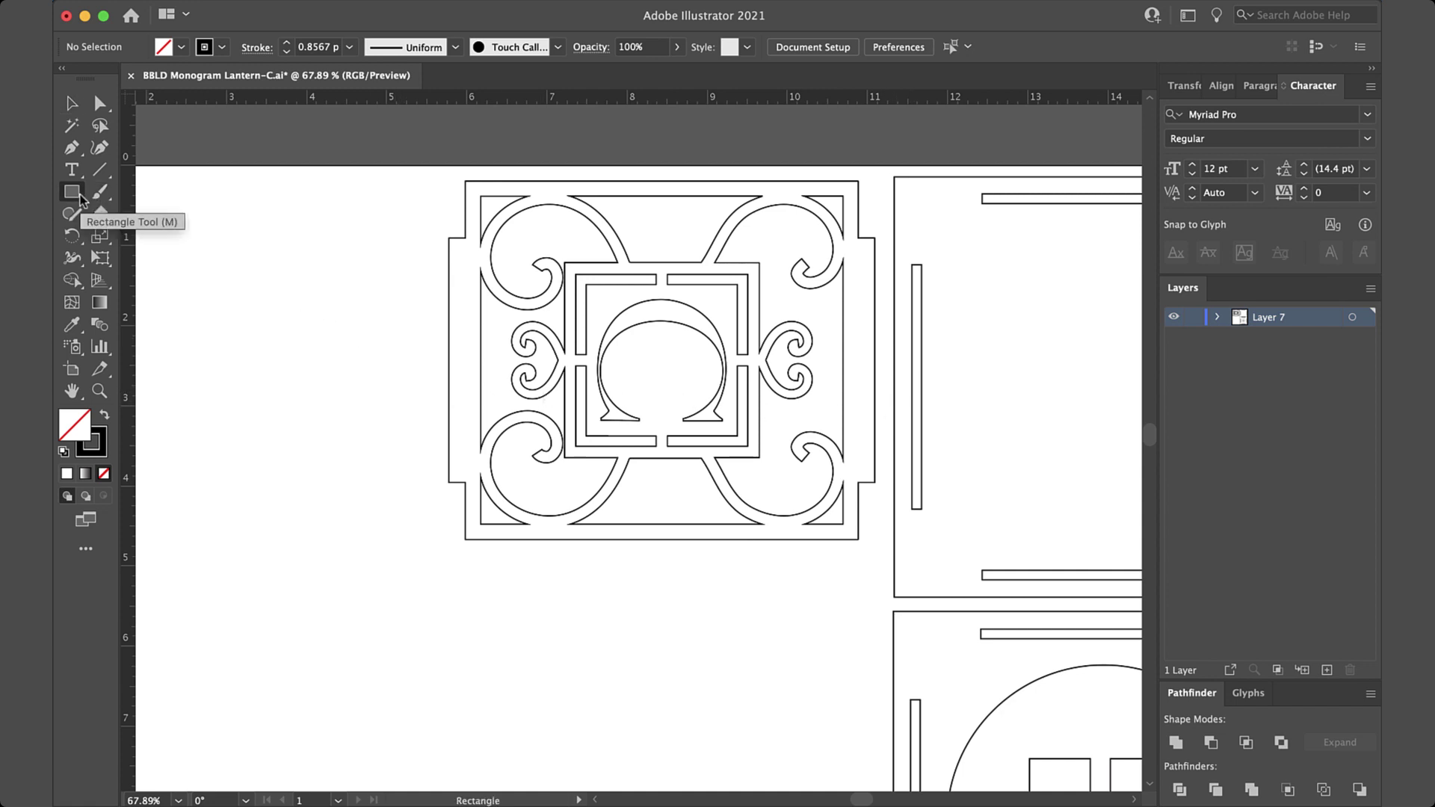
scroll(384, 336, "up", 3)
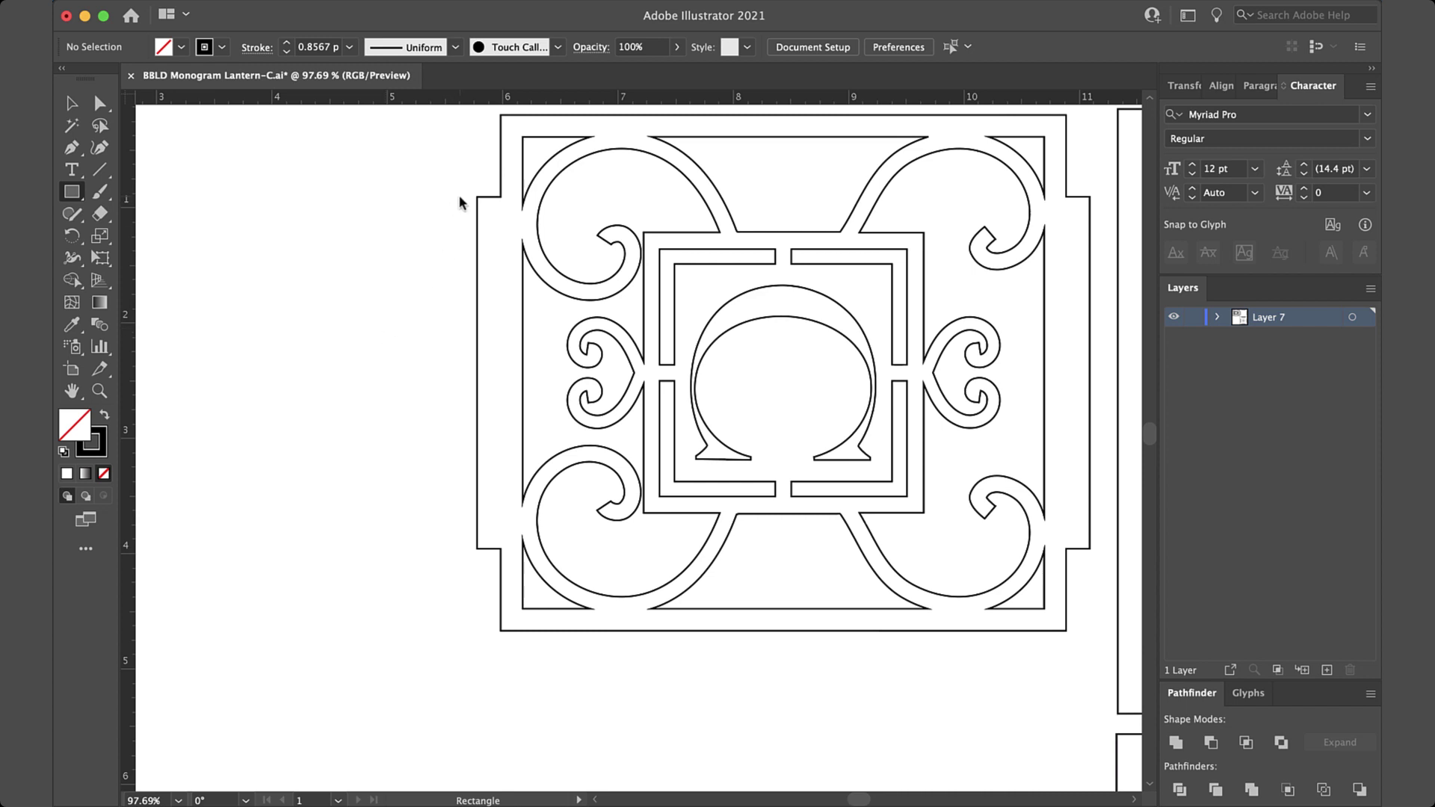
Step: Switch the artwork to Outline view and zoom in on the monogram panel
key("super")
key("super+y")
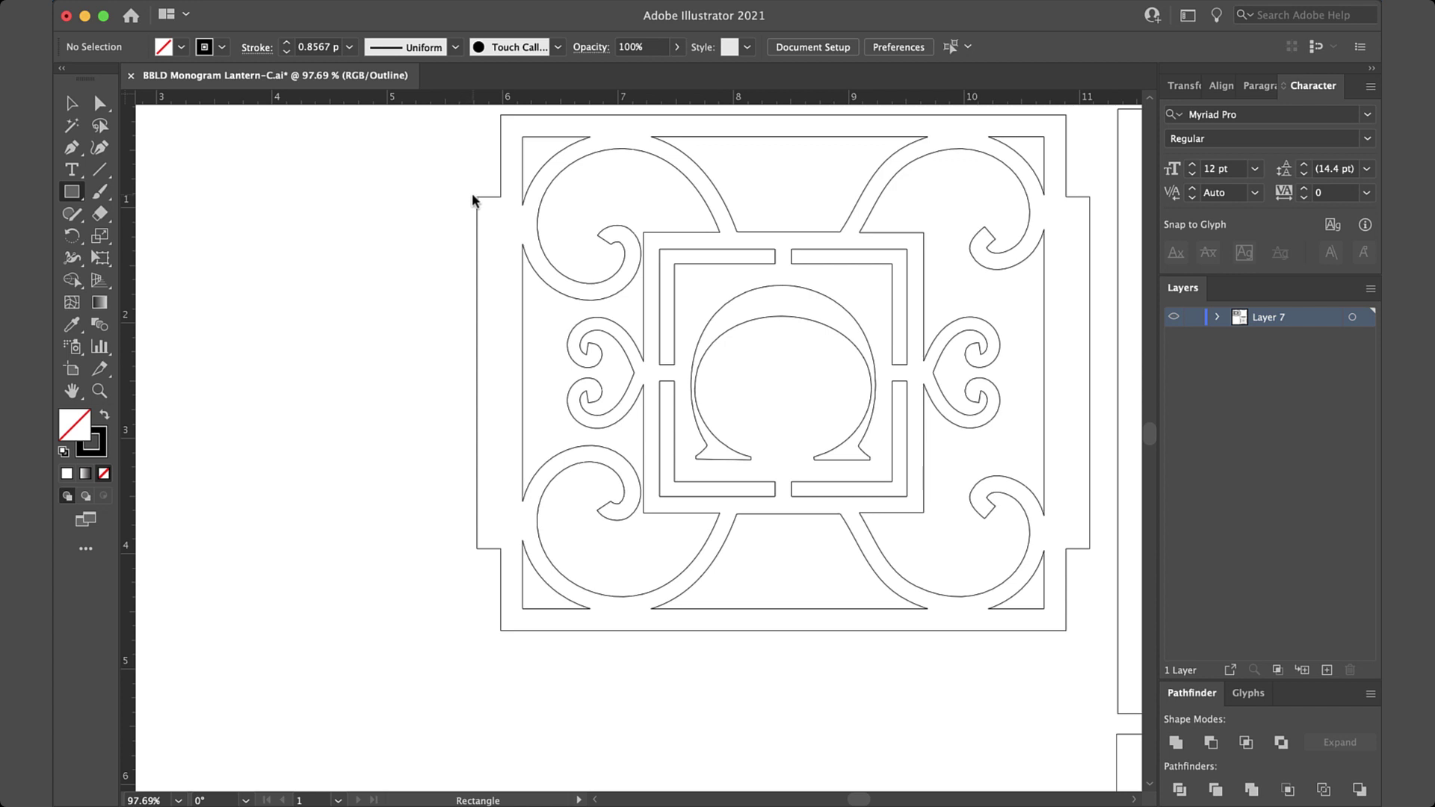
key("super+y")
scroll(474, 199, "up", 3)
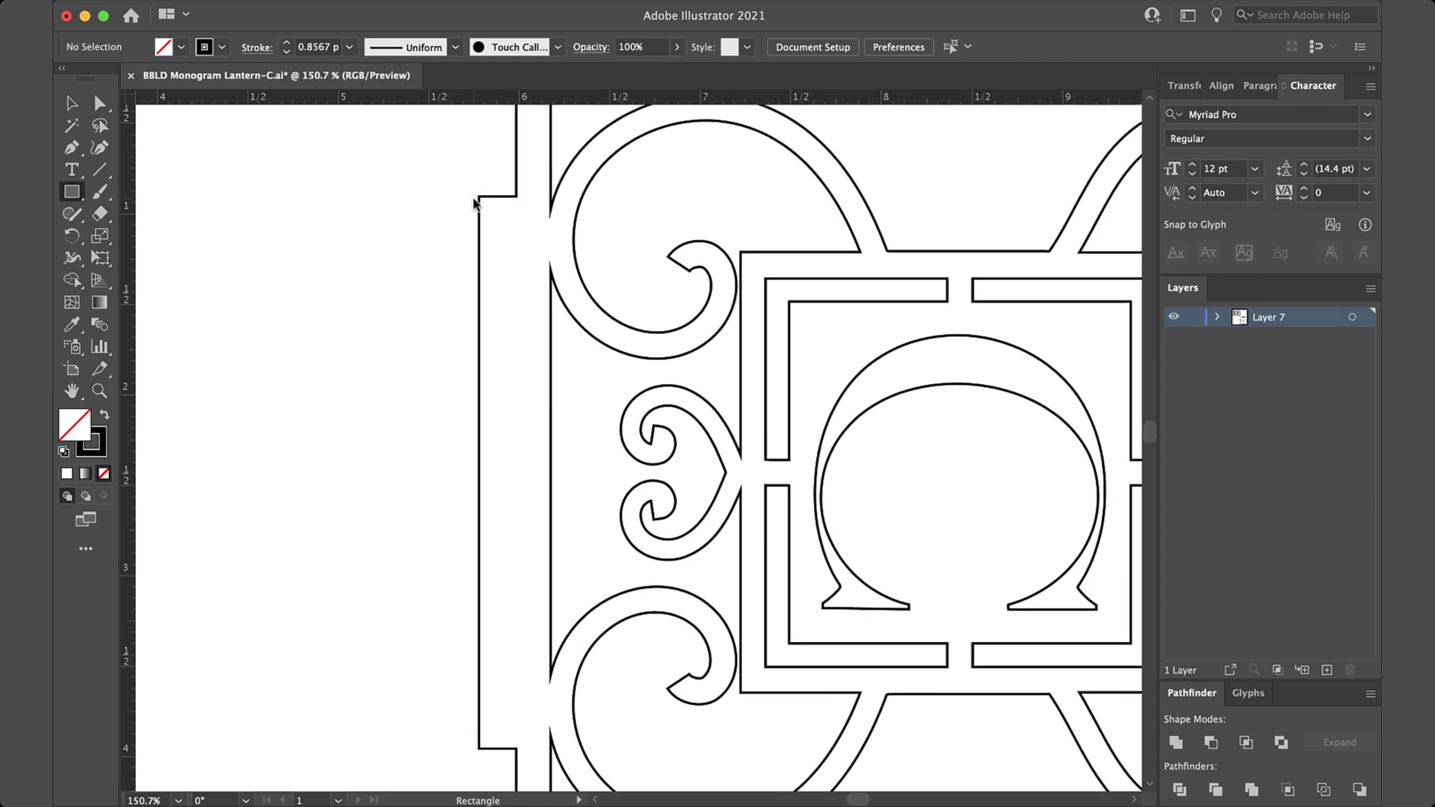
scroll(474, 201, "up", 1)
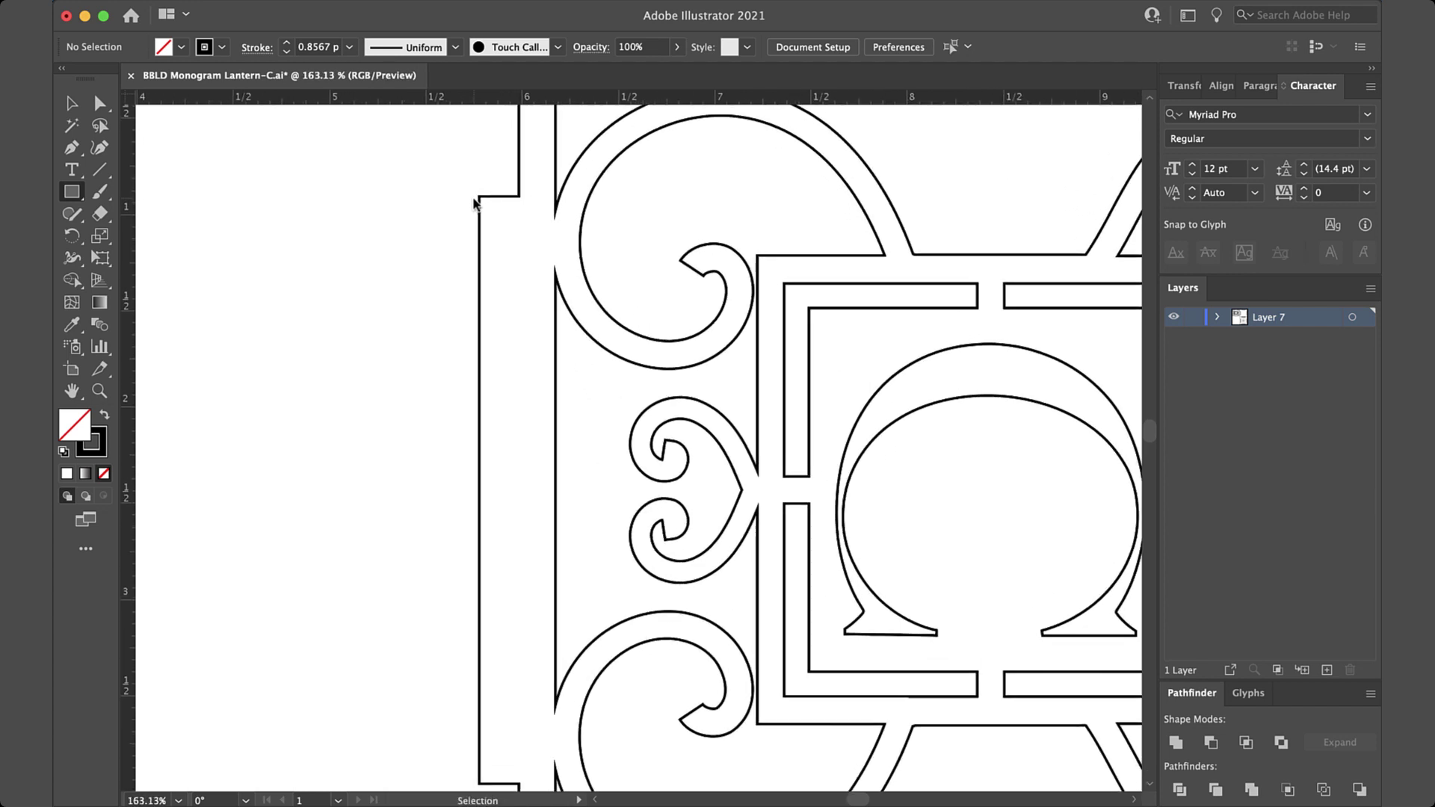
key("super+y")
scroll(480, 200, "down", 1)
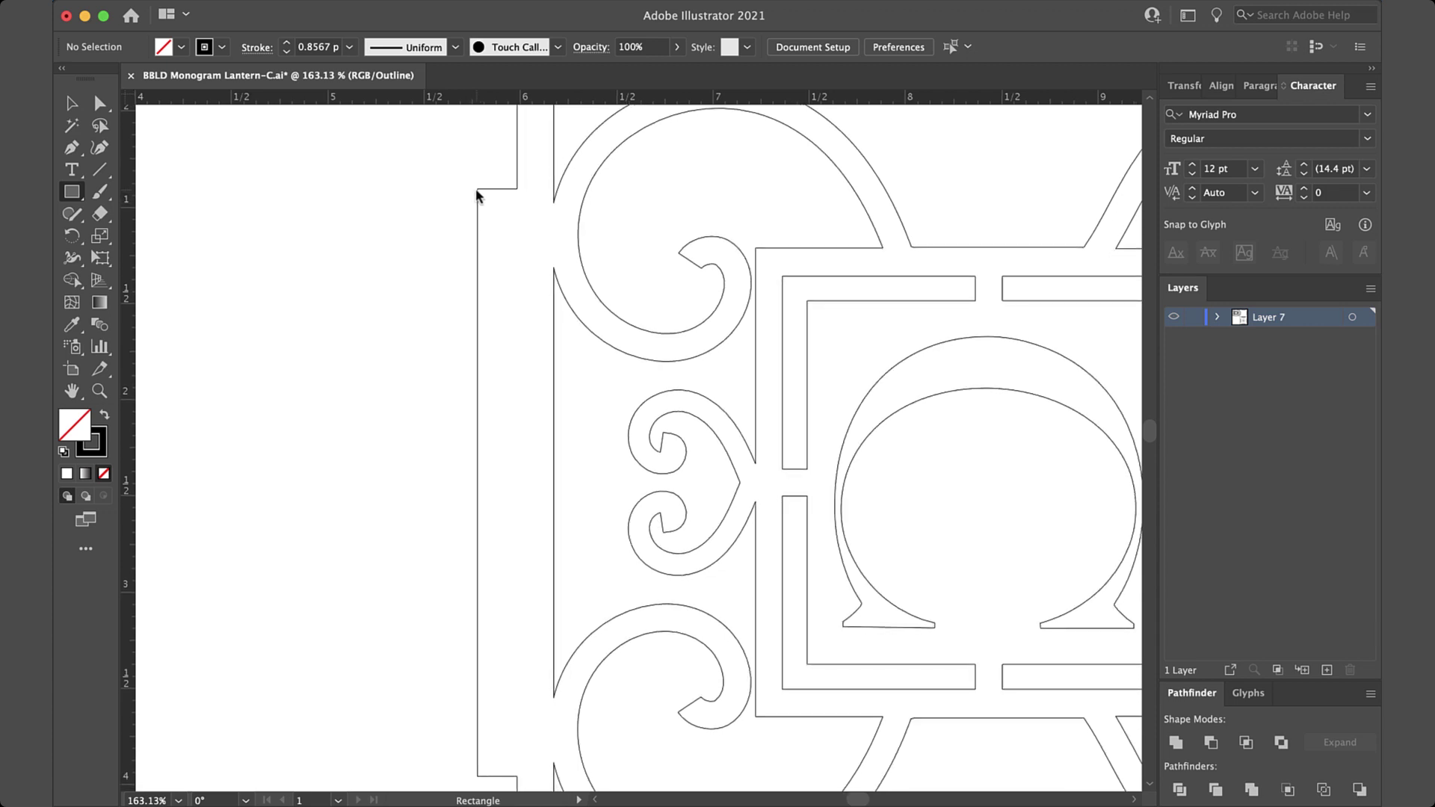
Step: Draw a thin rectangle, about 0.16 by 3.05 in, over the left tab with its top at the notch
left_click_drag(476, 189, 509, 782)
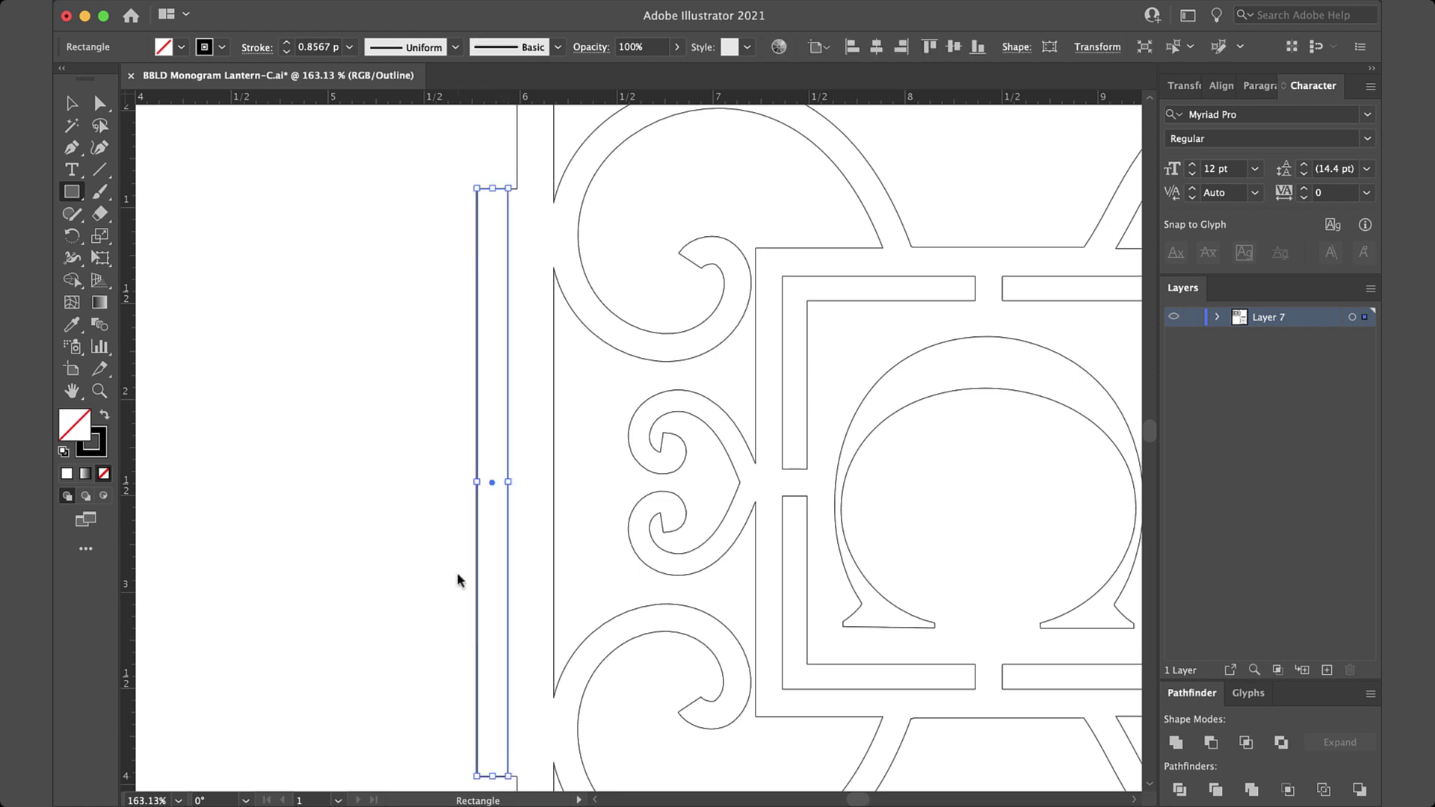
scroll(455, 550, "up", 3)
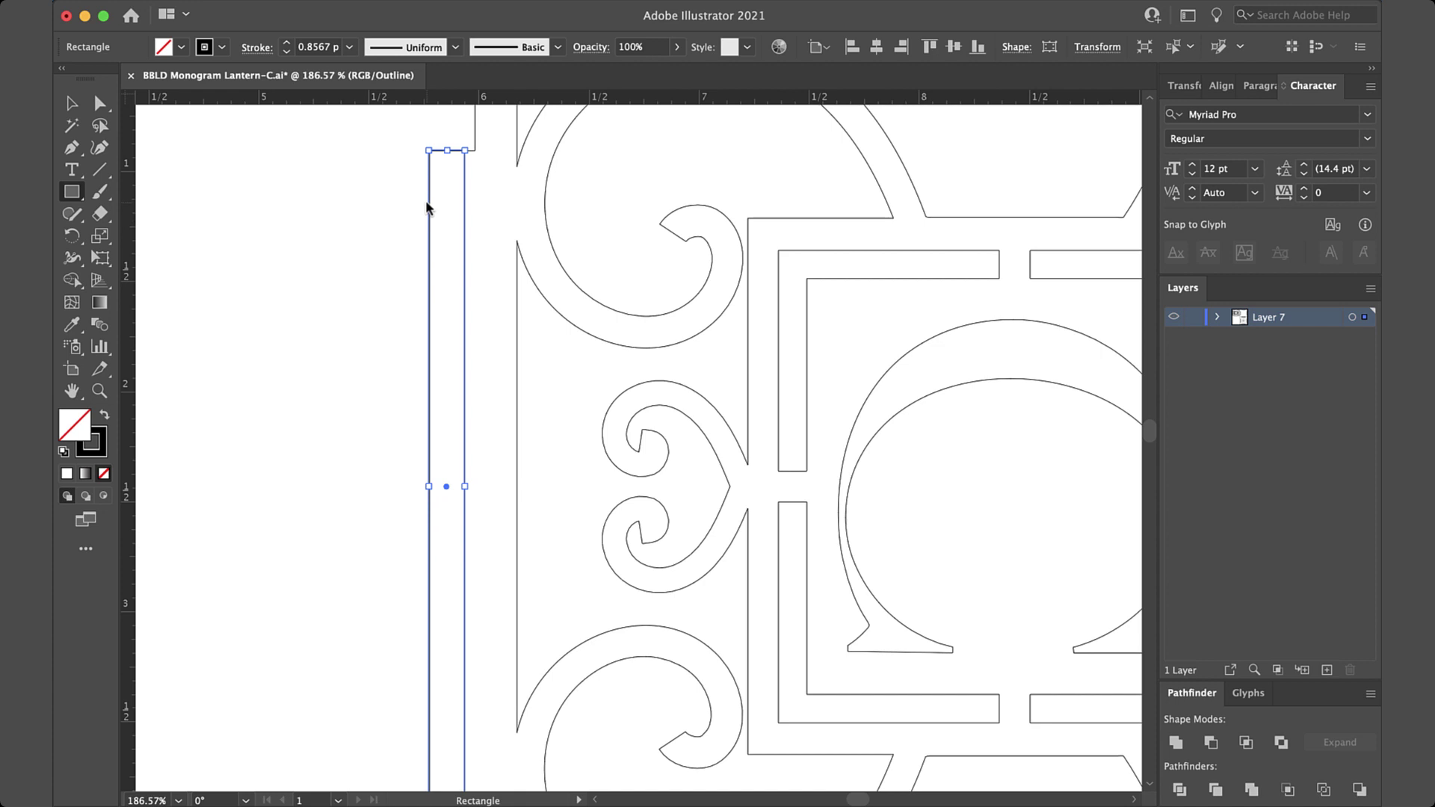
scroll(437, 157, "up", 4)
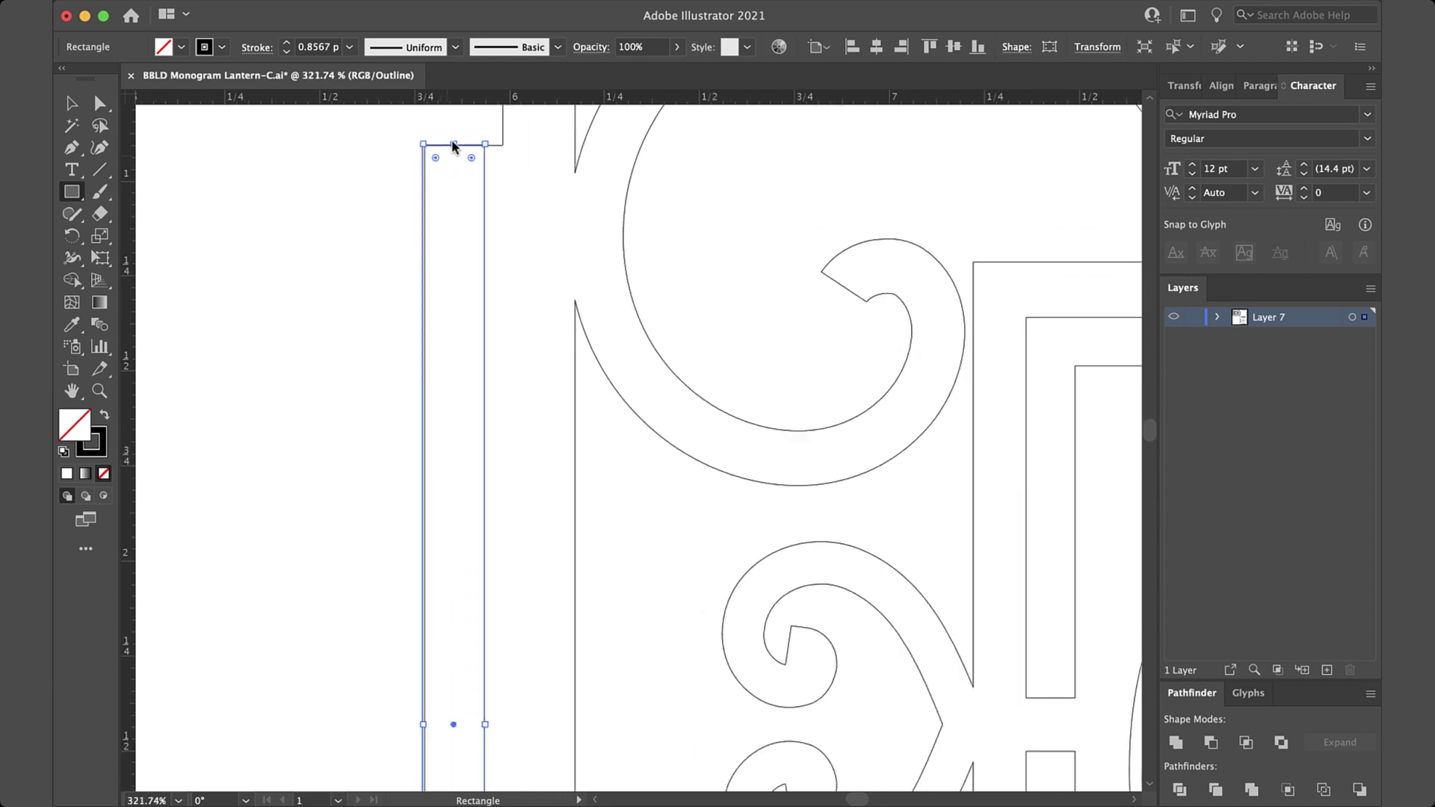
left_click_drag(451, 142, 452, 144)
scroll(444, 233, "down", 10)
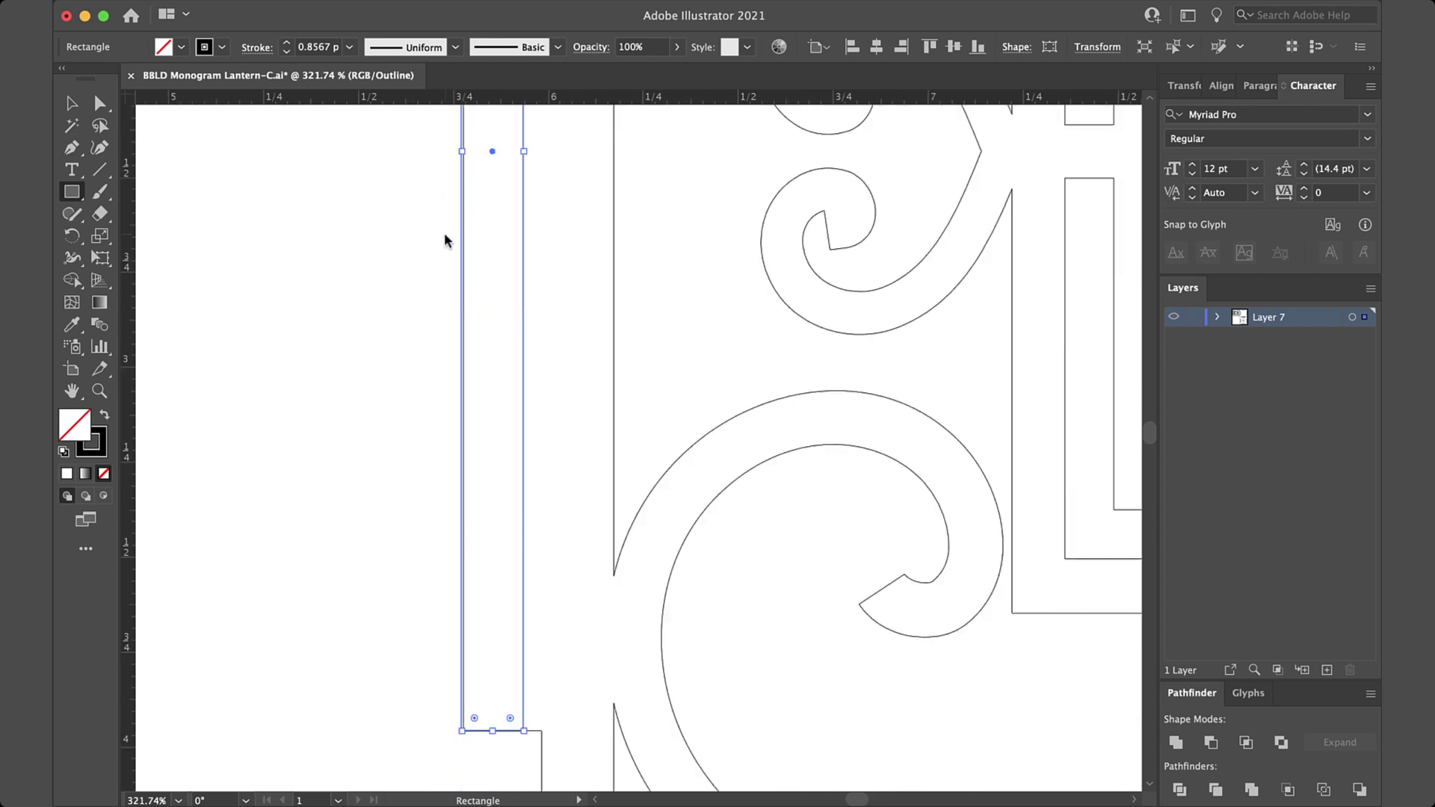
scroll(444, 236, "up", 10)
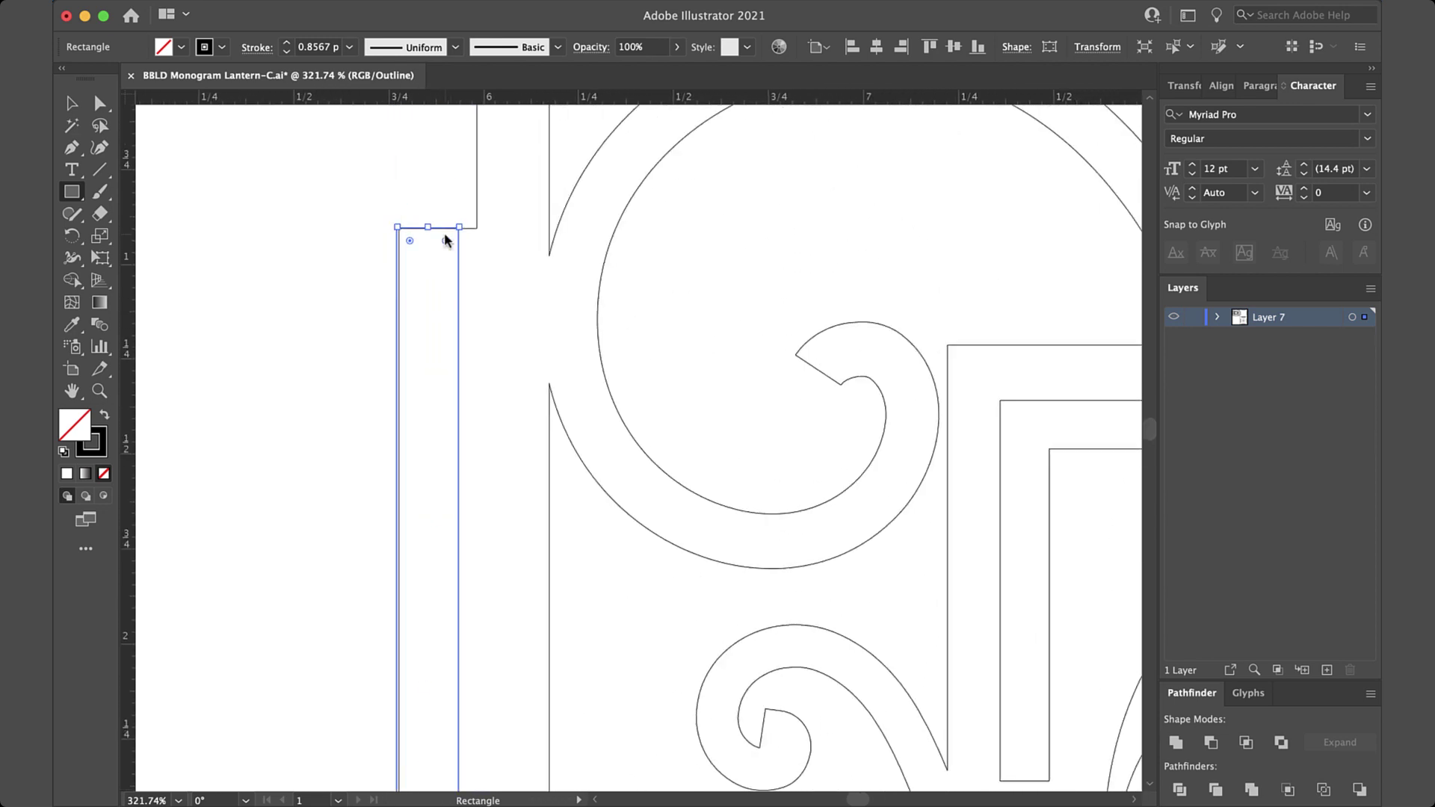
Step: Set the strip's width to 0.12 in in Transform and shift it slightly right
left_click(72, 104)
left_click(1075, 48)
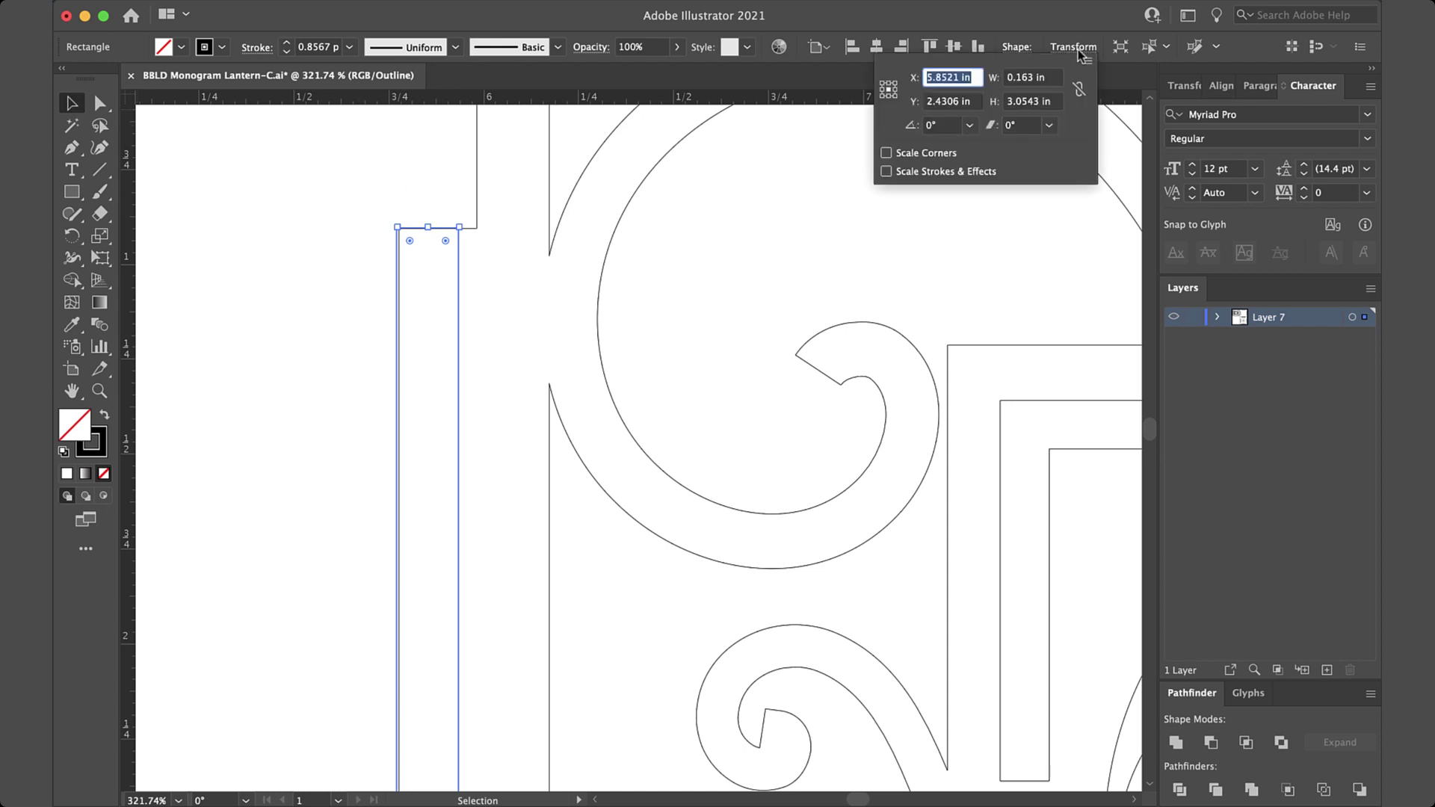
left_click(1021, 78)
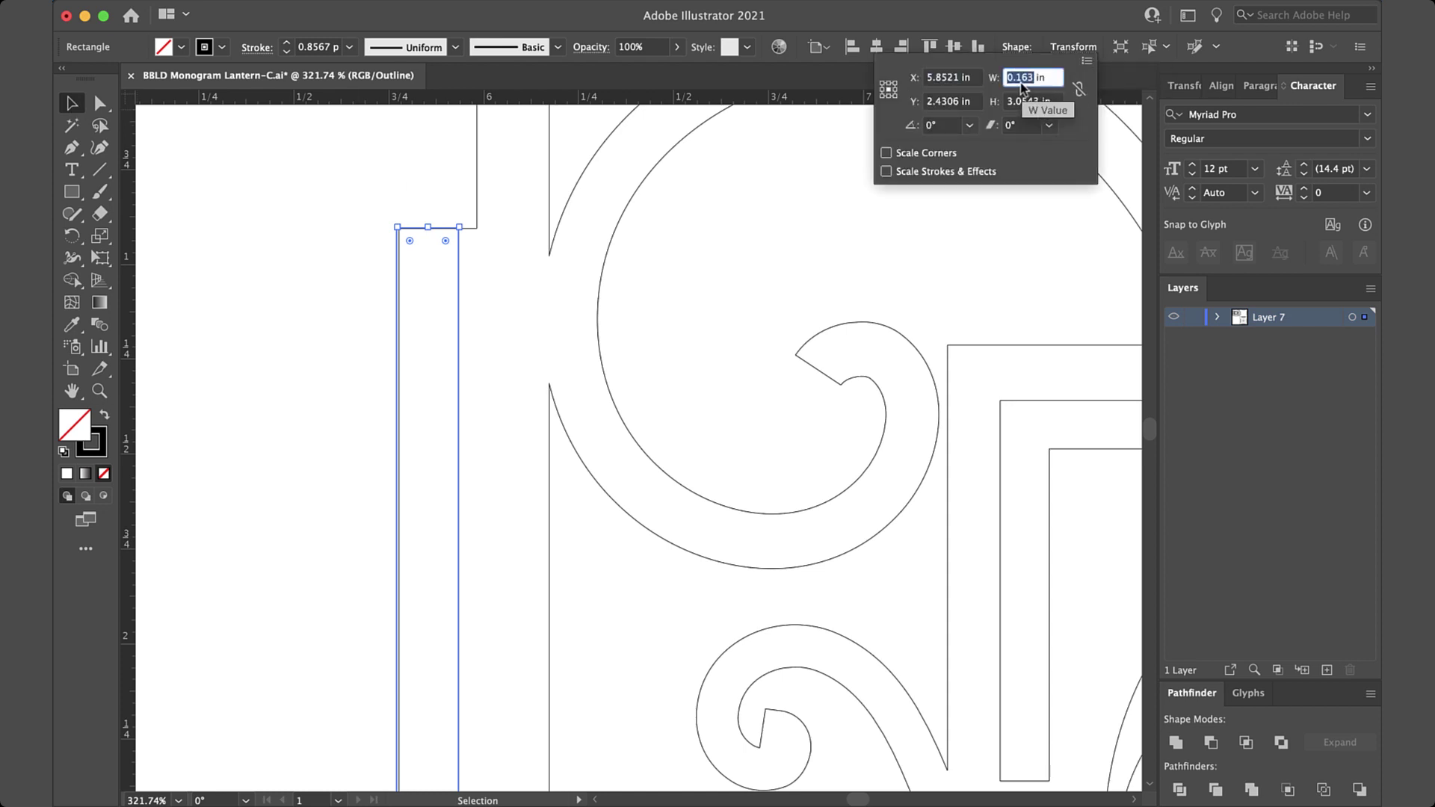
type("0.12")
key("Tab")
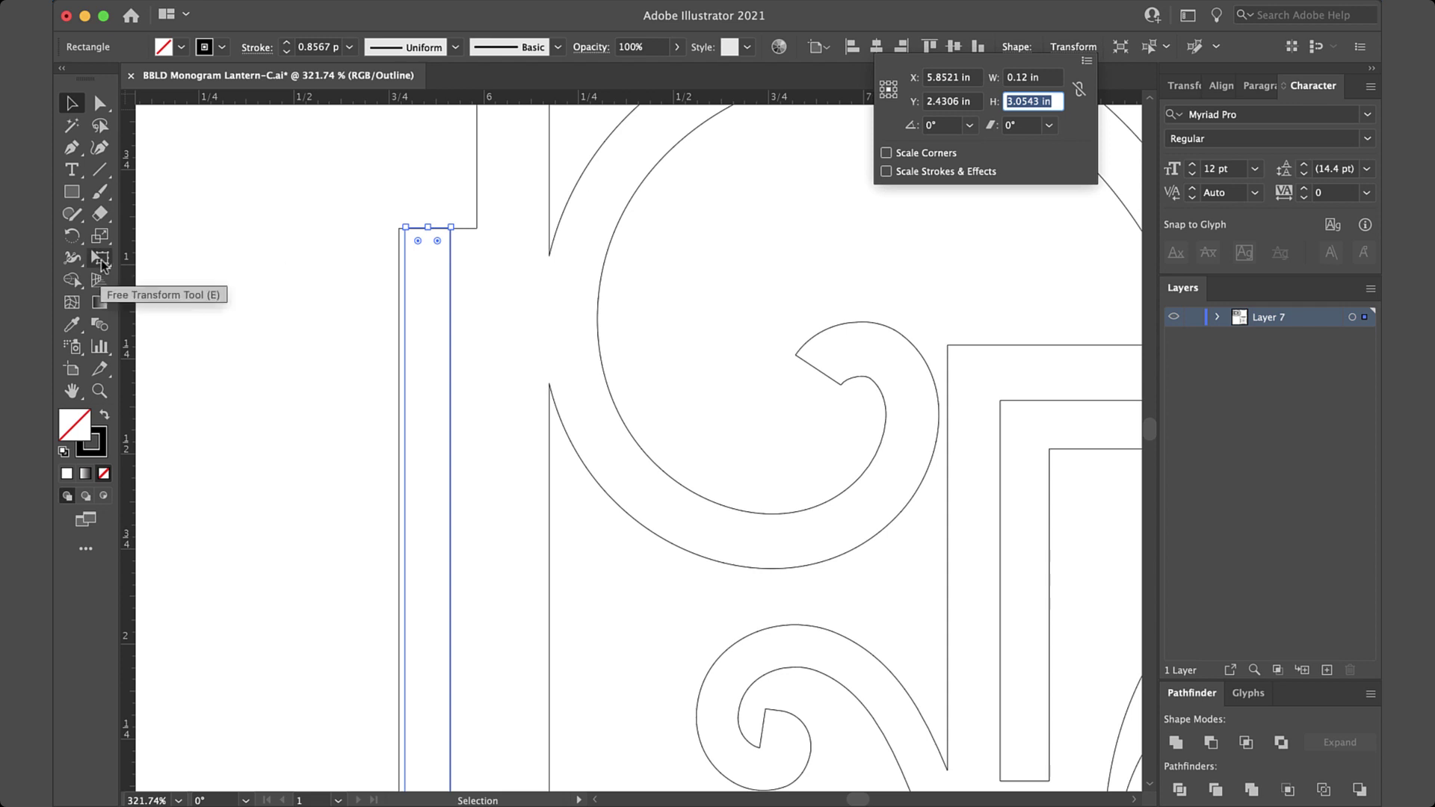
key("Return")
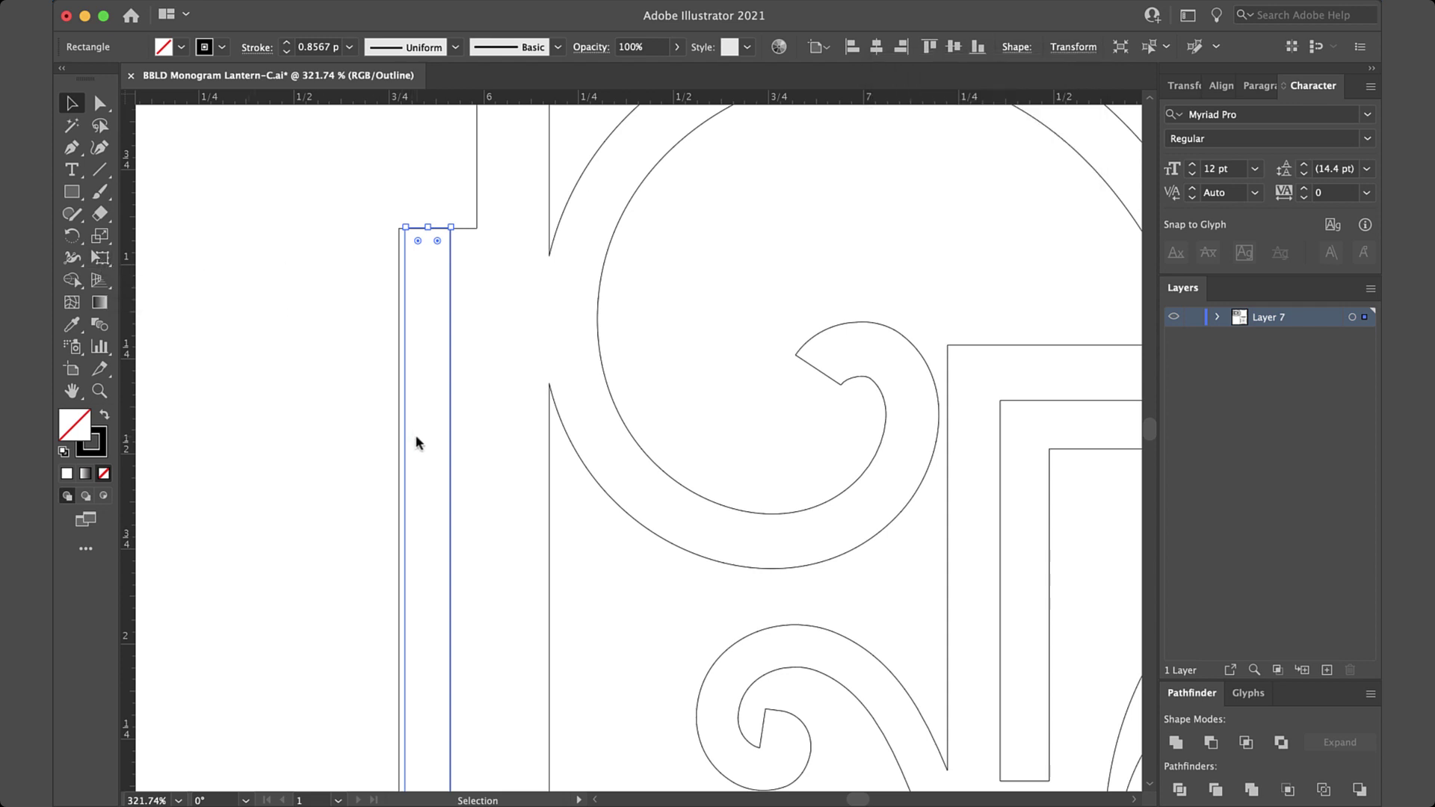
scroll(416, 442, "down", 5)
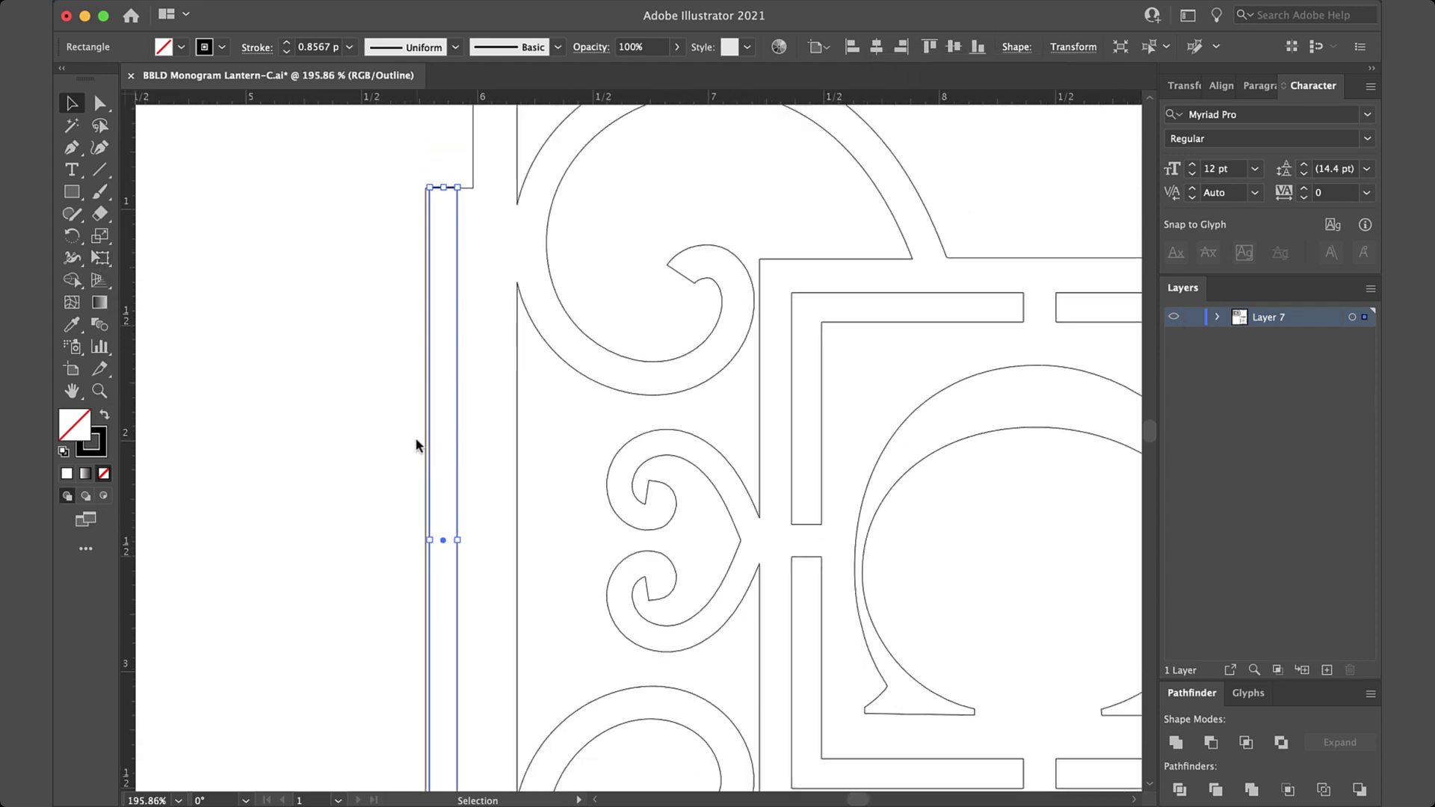
left_click_drag(443, 540, 458, 541)
Step: Drag the strip's top-left and bottom-left anchors right, narrowing the left tab
left_click(369, 518)
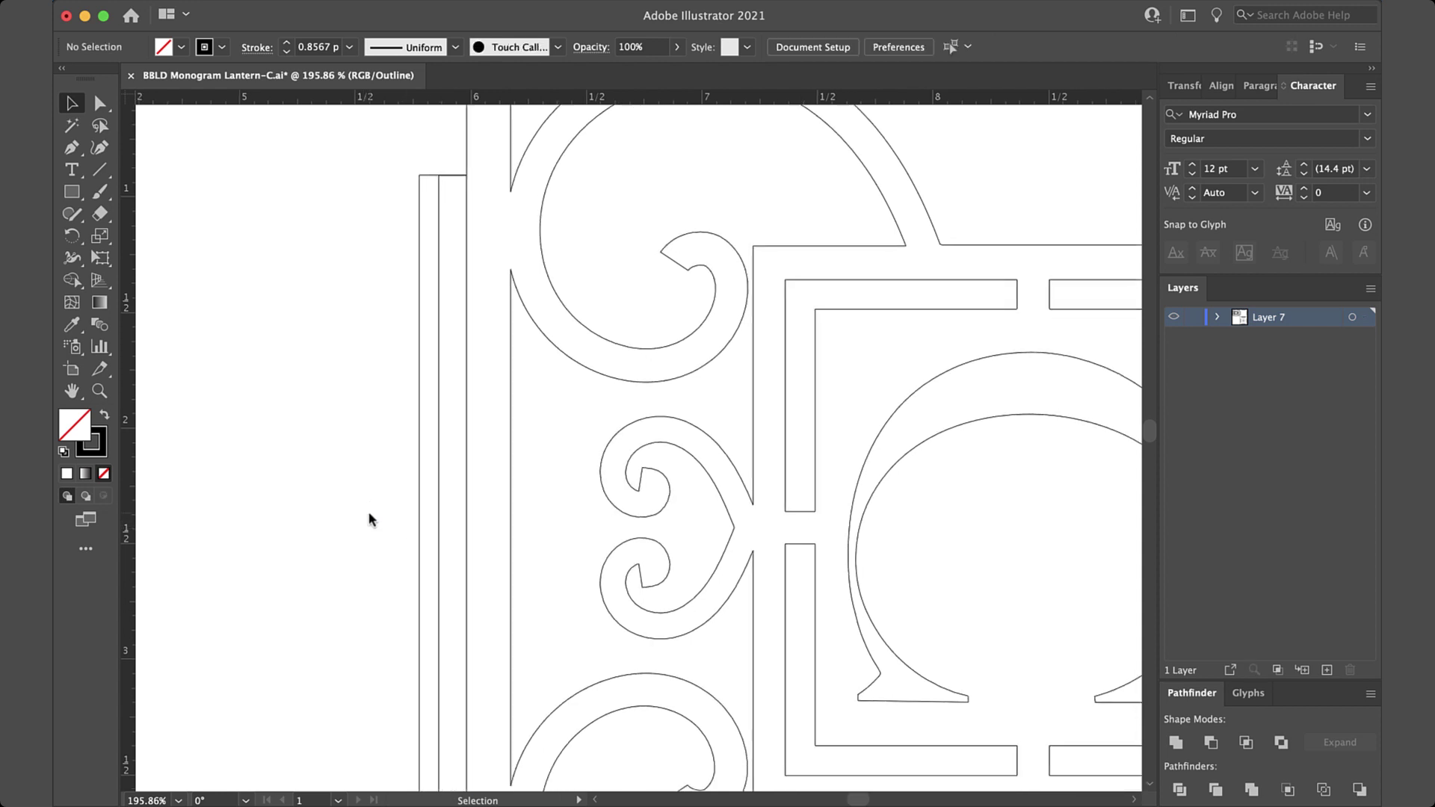
scroll(368, 517, "down", 2)
scroll(368, 518, "down", 3)
scroll(368, 518, "down", 2)
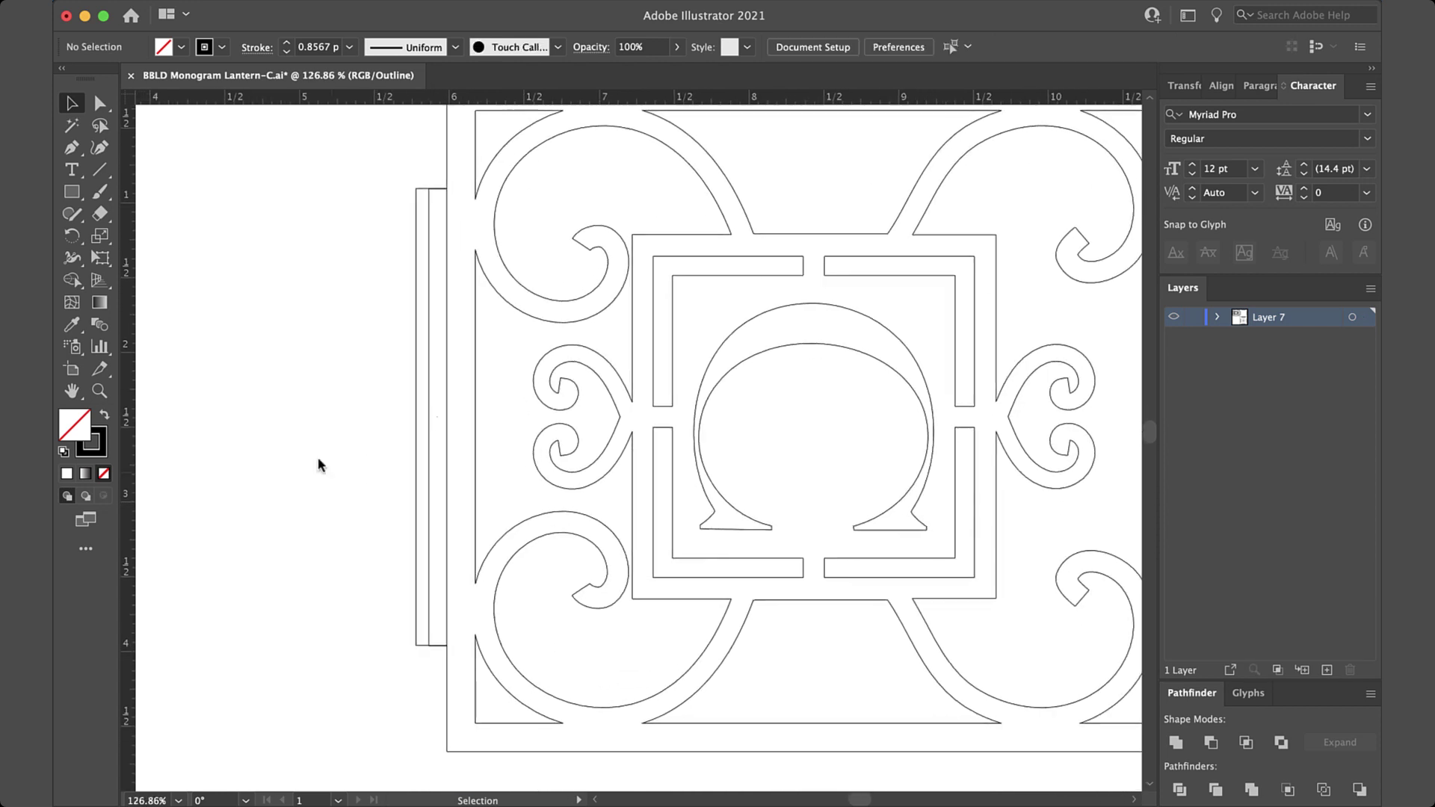
left_click(98, 103)
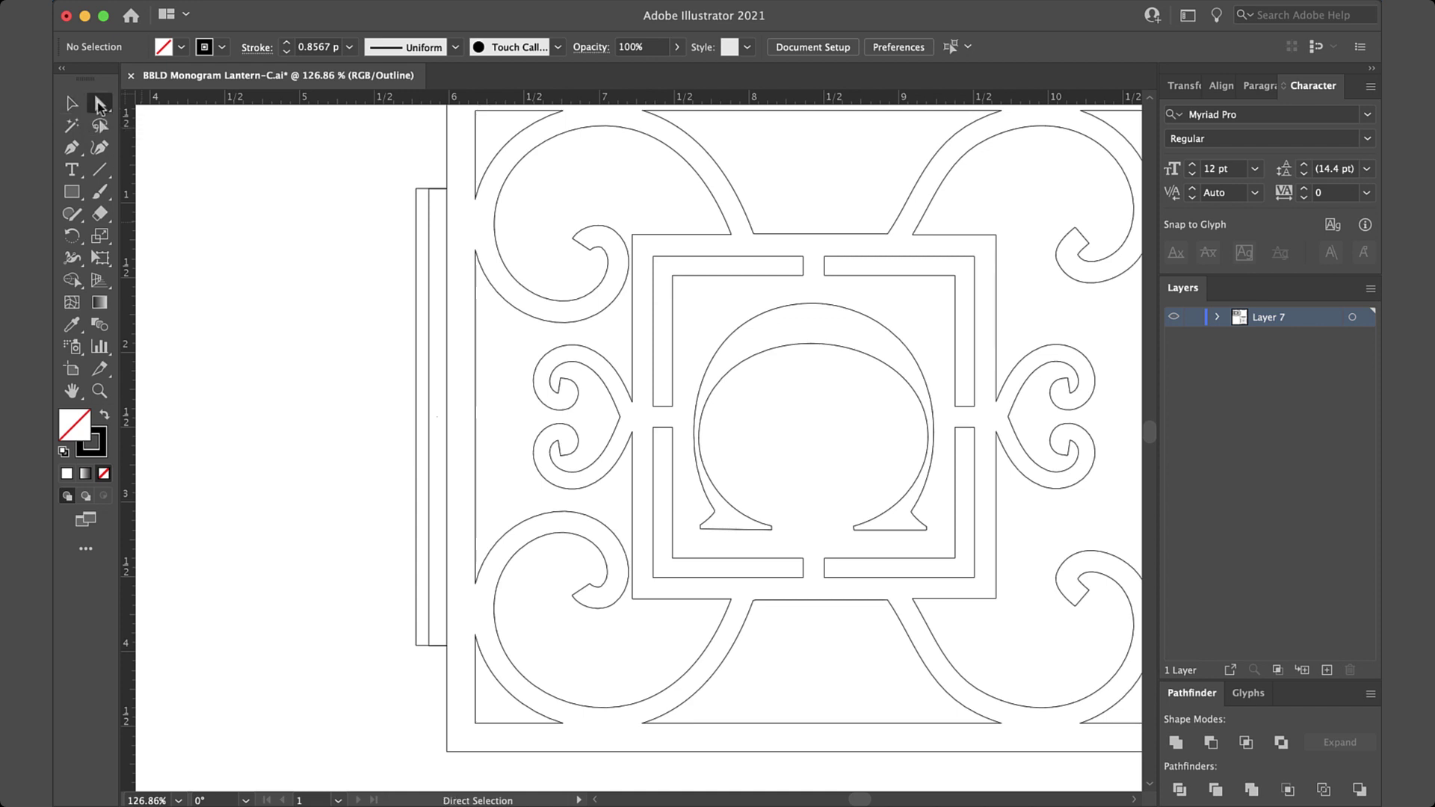
left_click(415, 189)
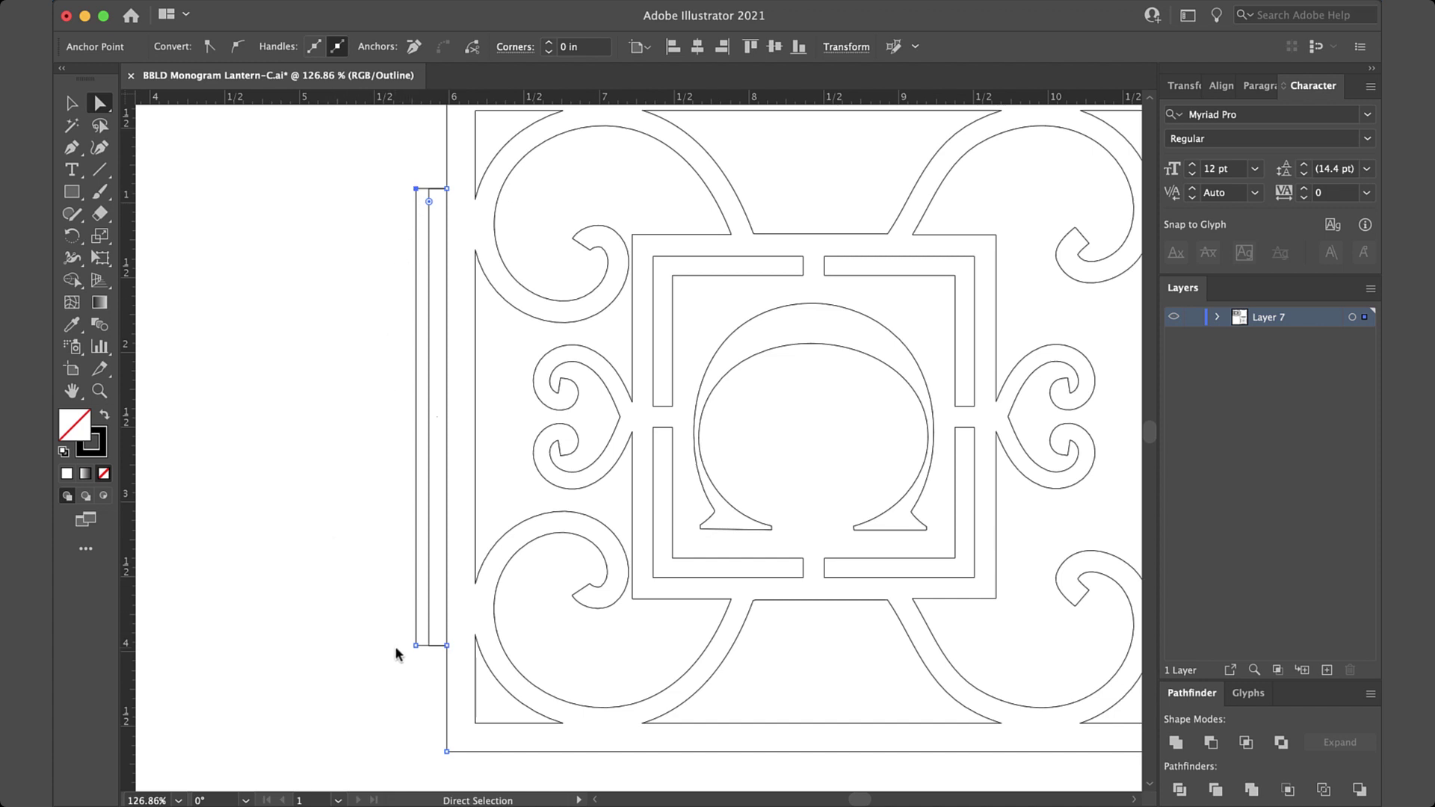
left_click(417, 646, "shift")
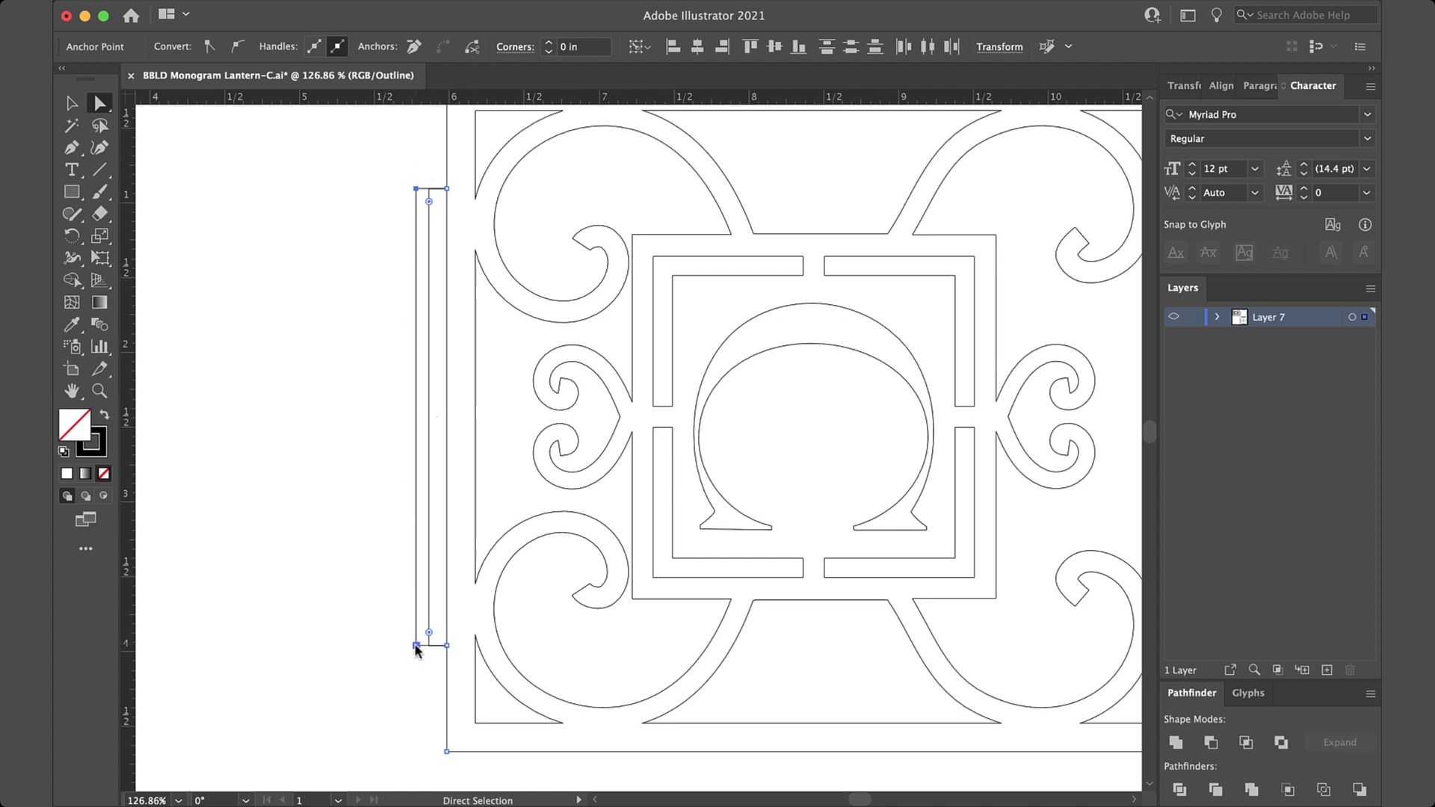
left_click_drag(416, 646, 429, 648)
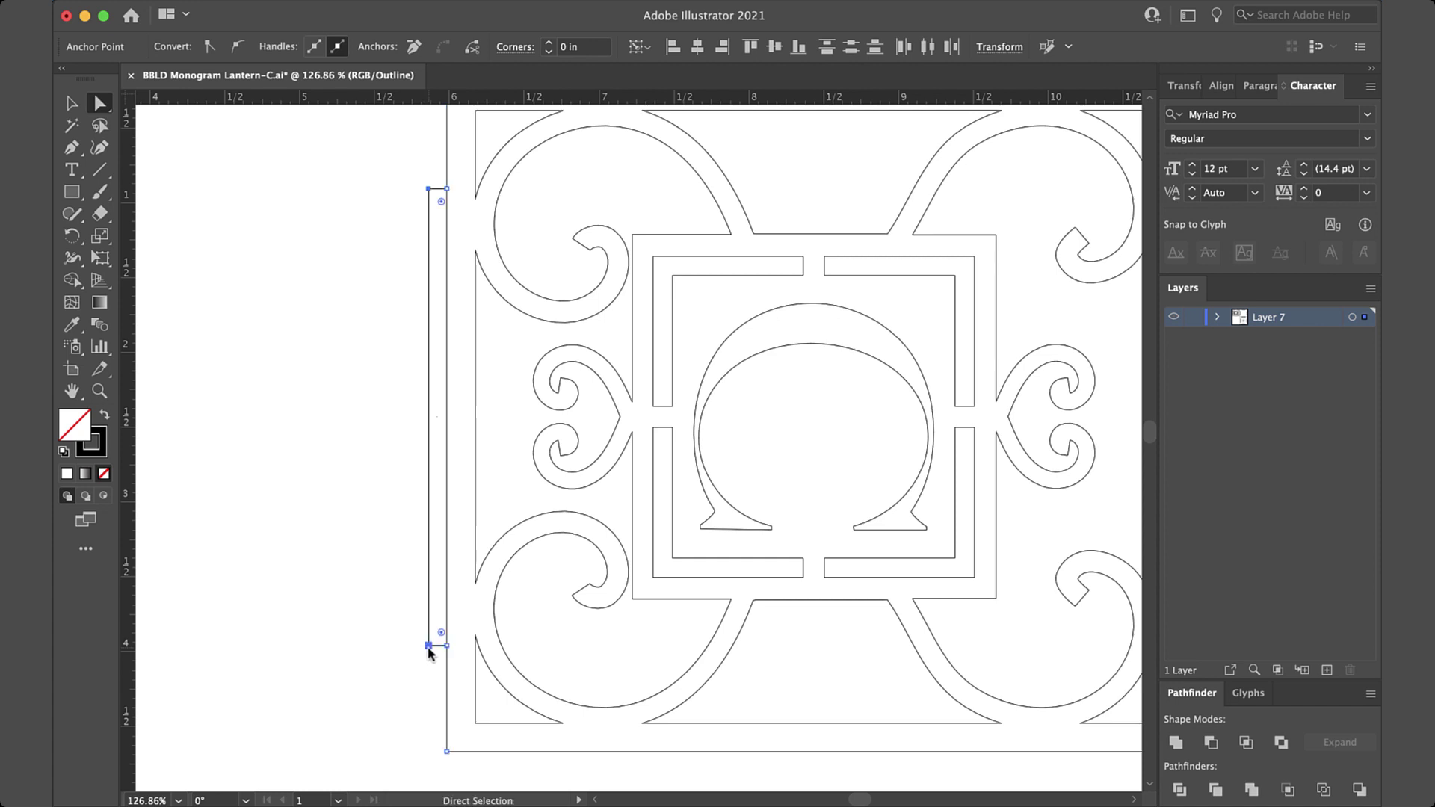
left_click(73, 107)
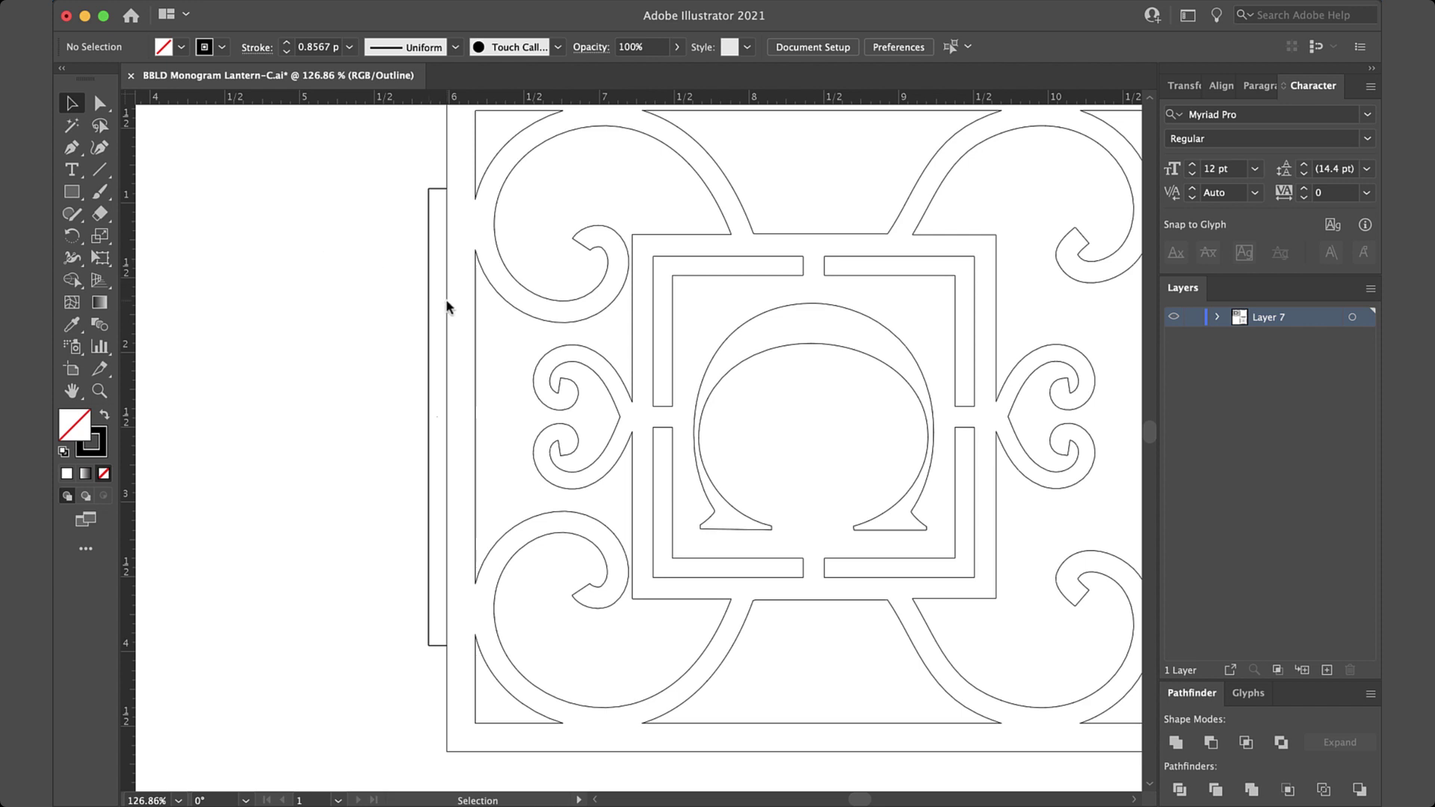
Step: Duplicate the thin strip onto the monogram panel's right edge
left_click_drag(447, 306, 375, 311)
scroll(374, 311, "right", 5)
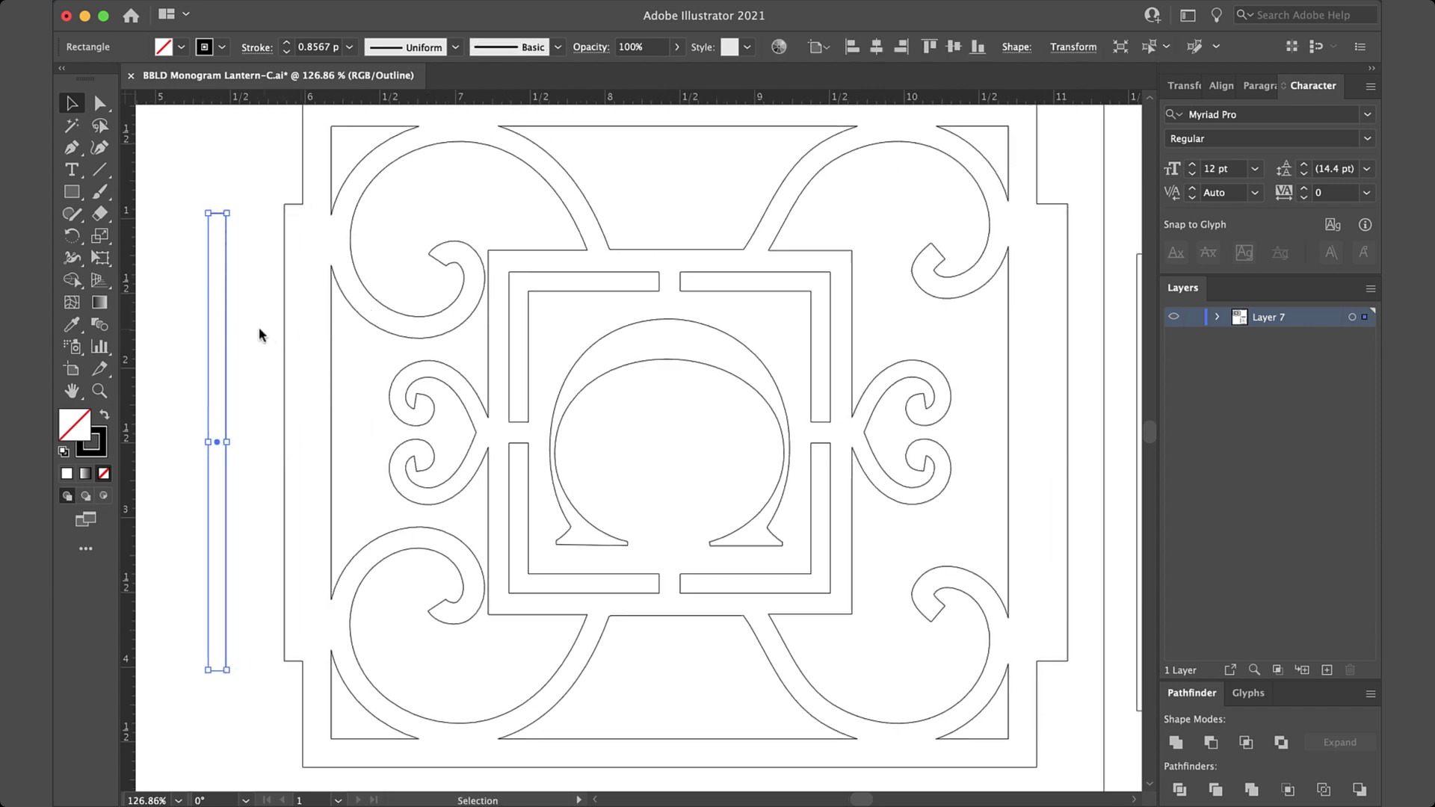
left_click_drag(224, 320, 1056, 315)
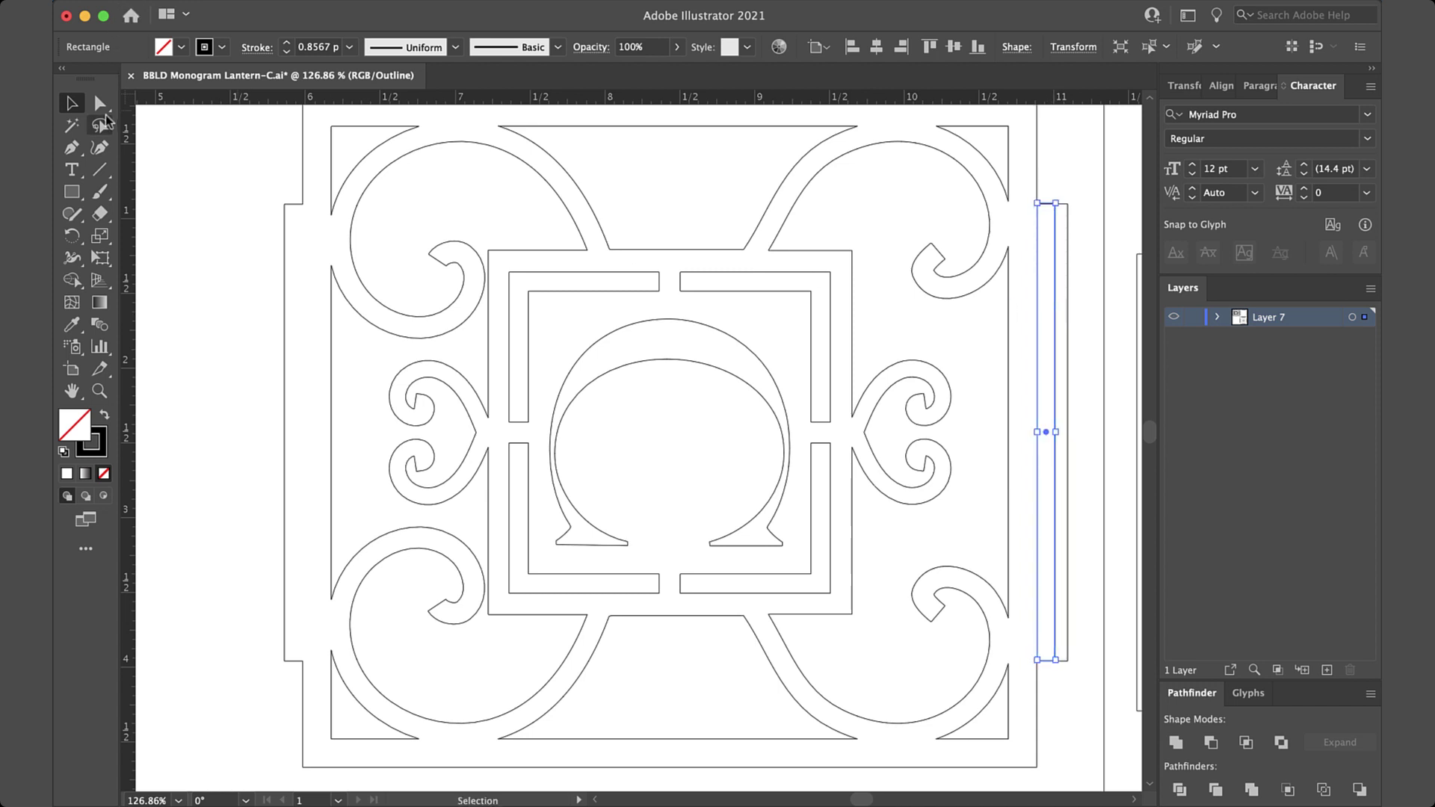
Step: Pull the right strip's top-right and bottom-right anchors inward to match the left tab
left_click(100, 104)
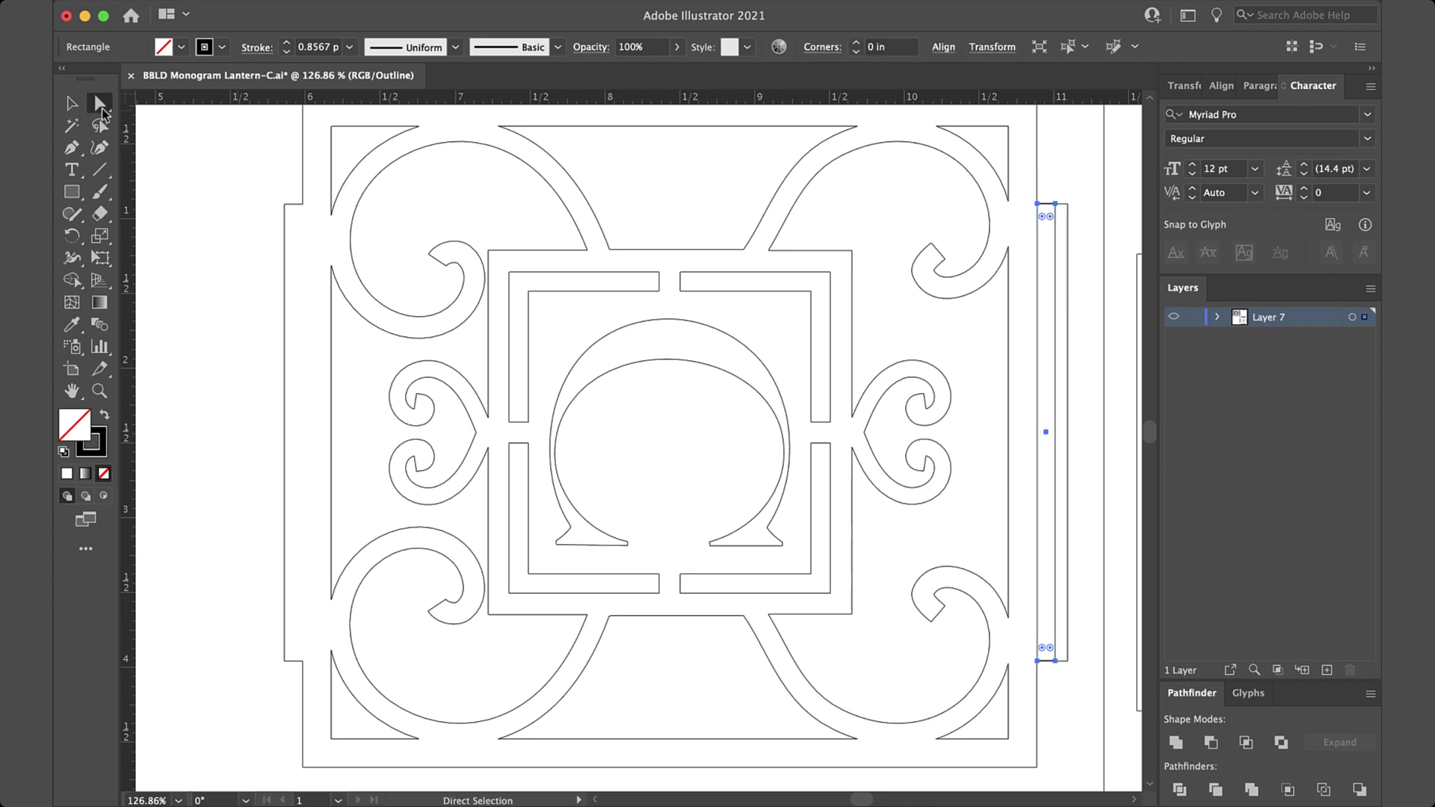
left_click(1068, 205)
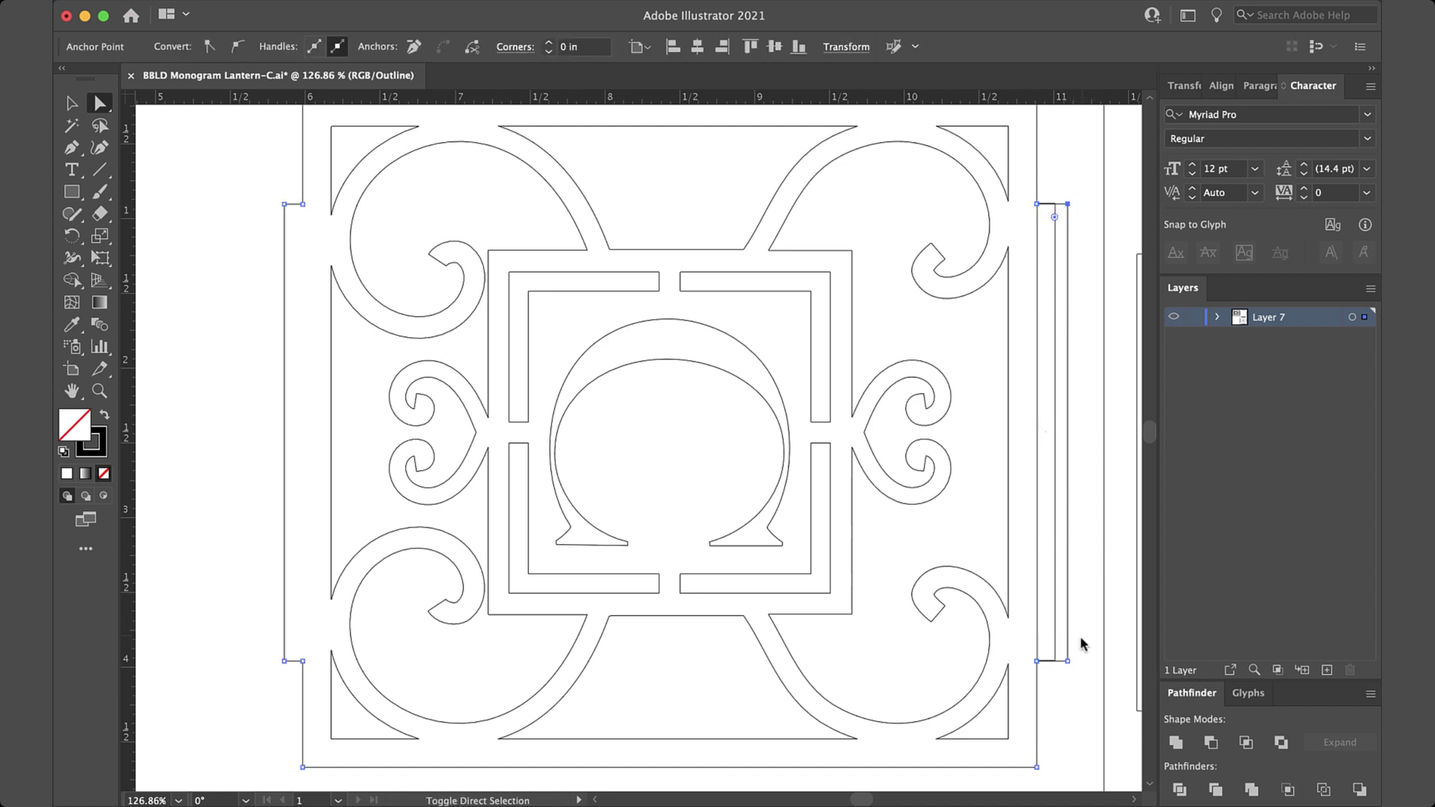
left_click(1068, 661, "shift")
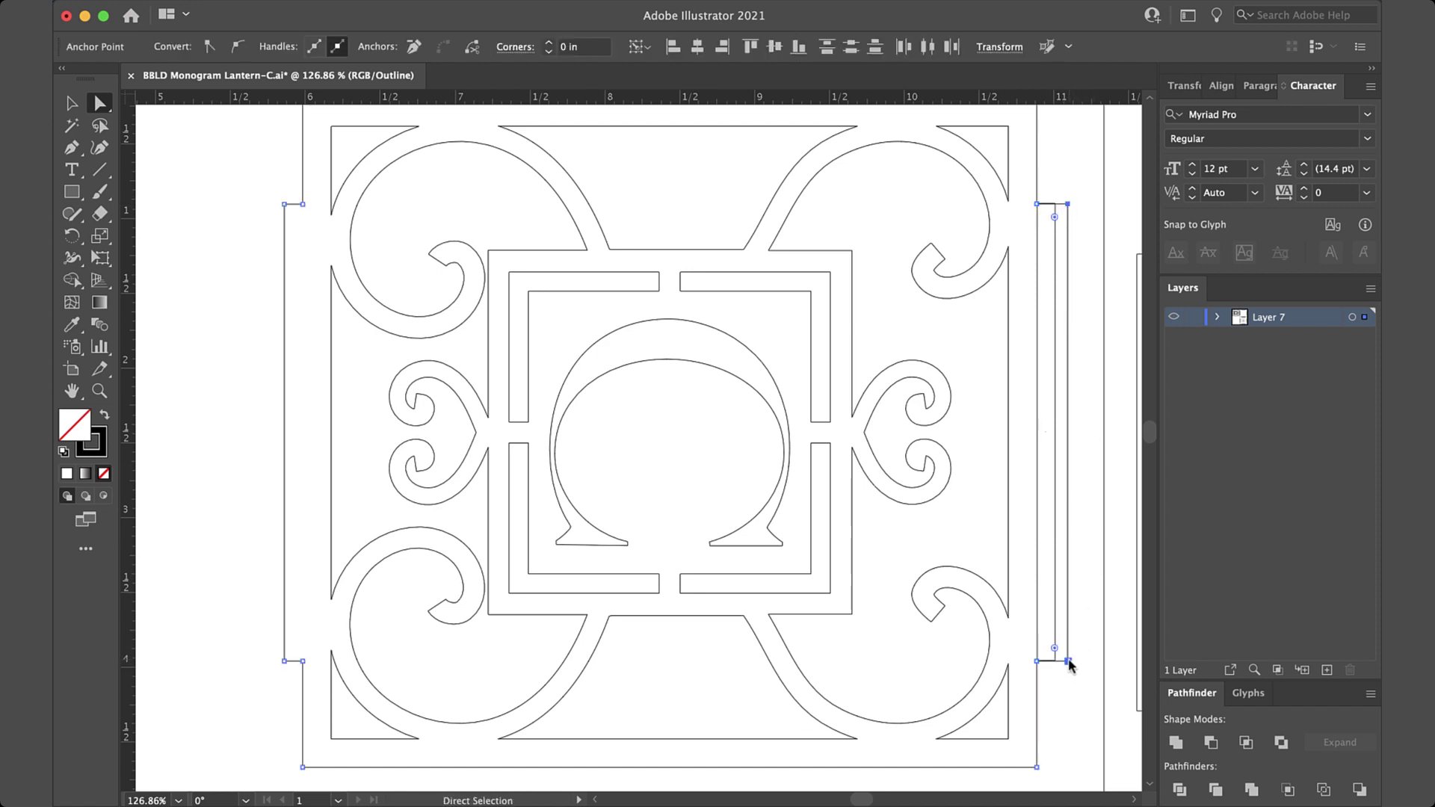
left_click_drag(1067, 665, 1055, 664)
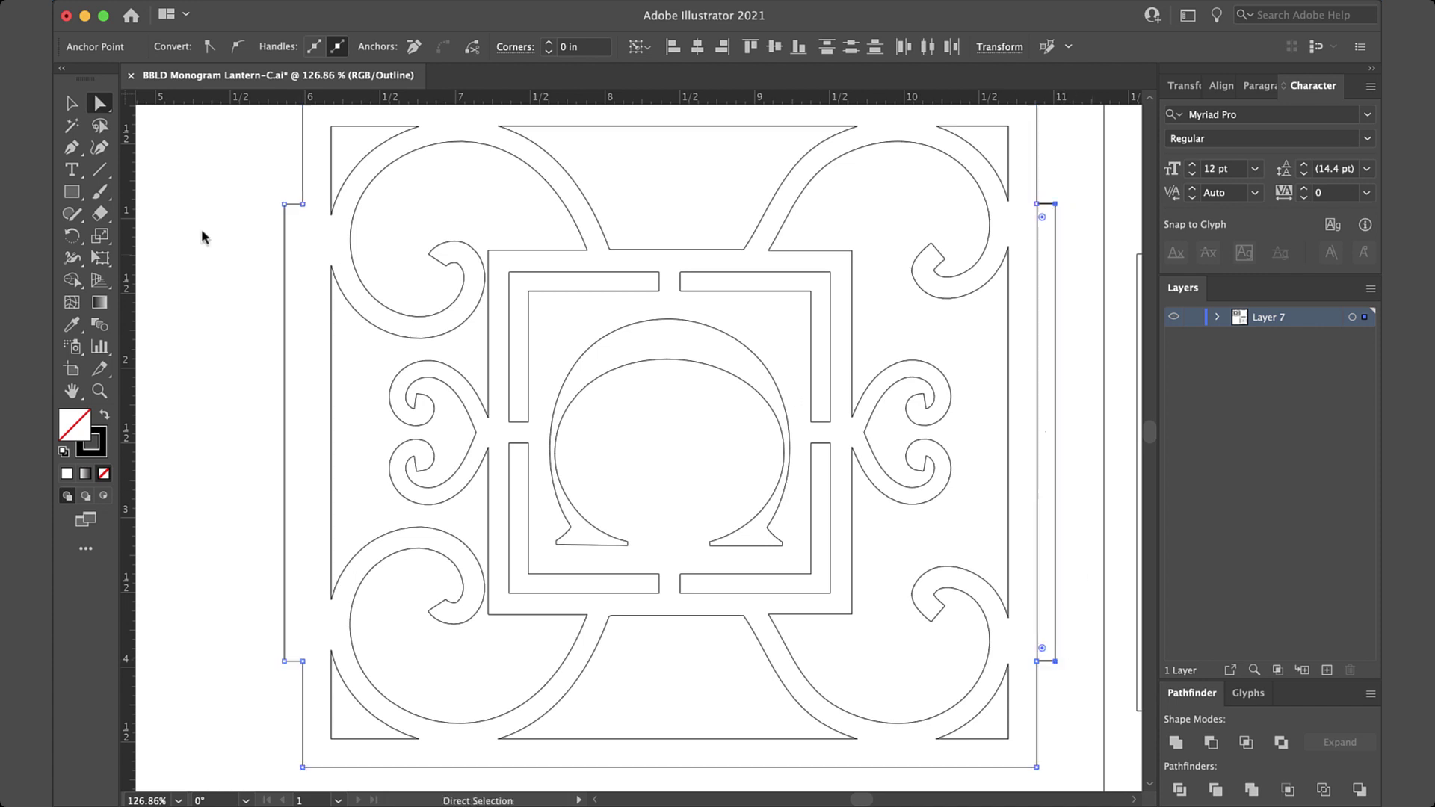
left_click(71, 104)
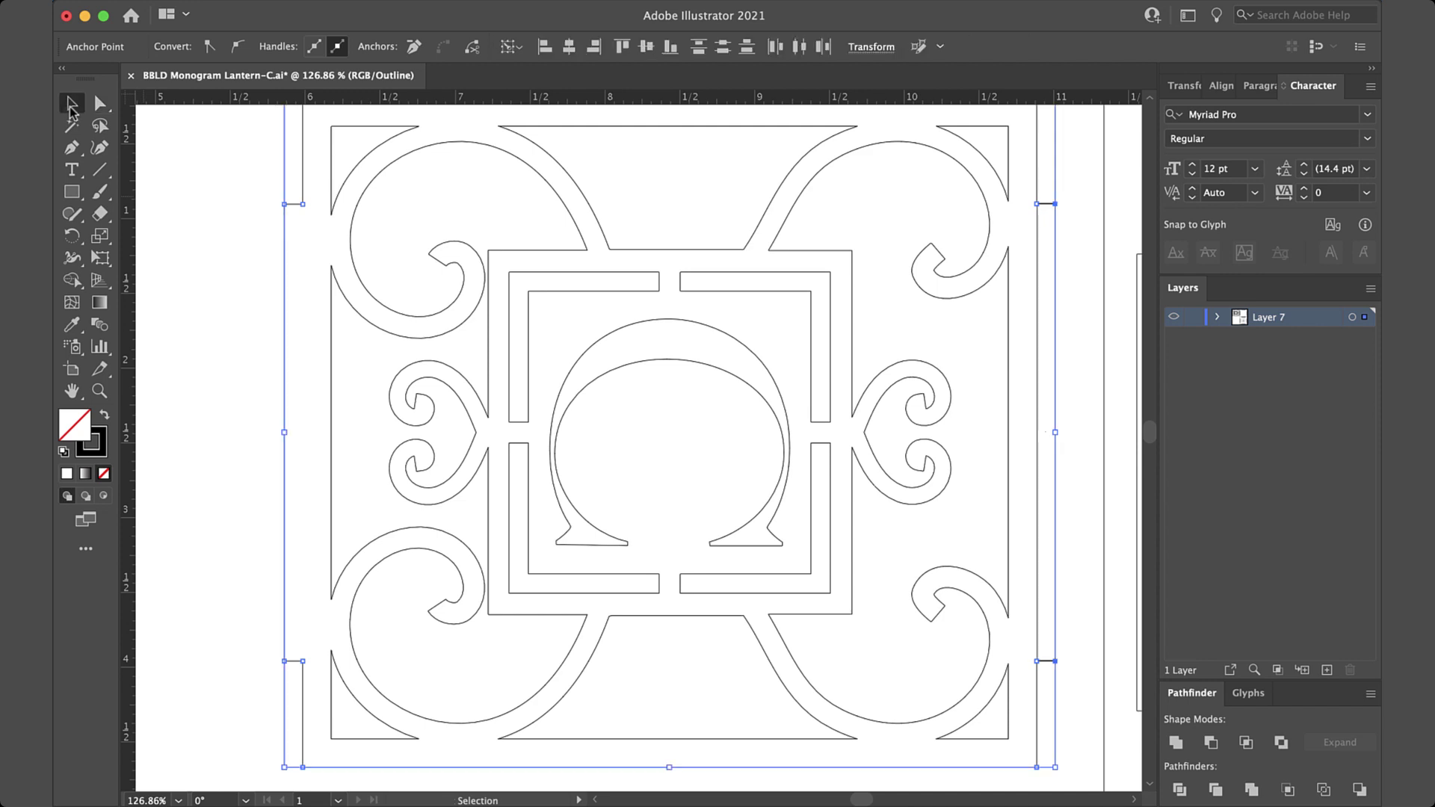
left_click(1034, 293)
Step: Copy the monogram panel and place the duplicate to the left of the original
scroll(1034, 297, "down", 1)
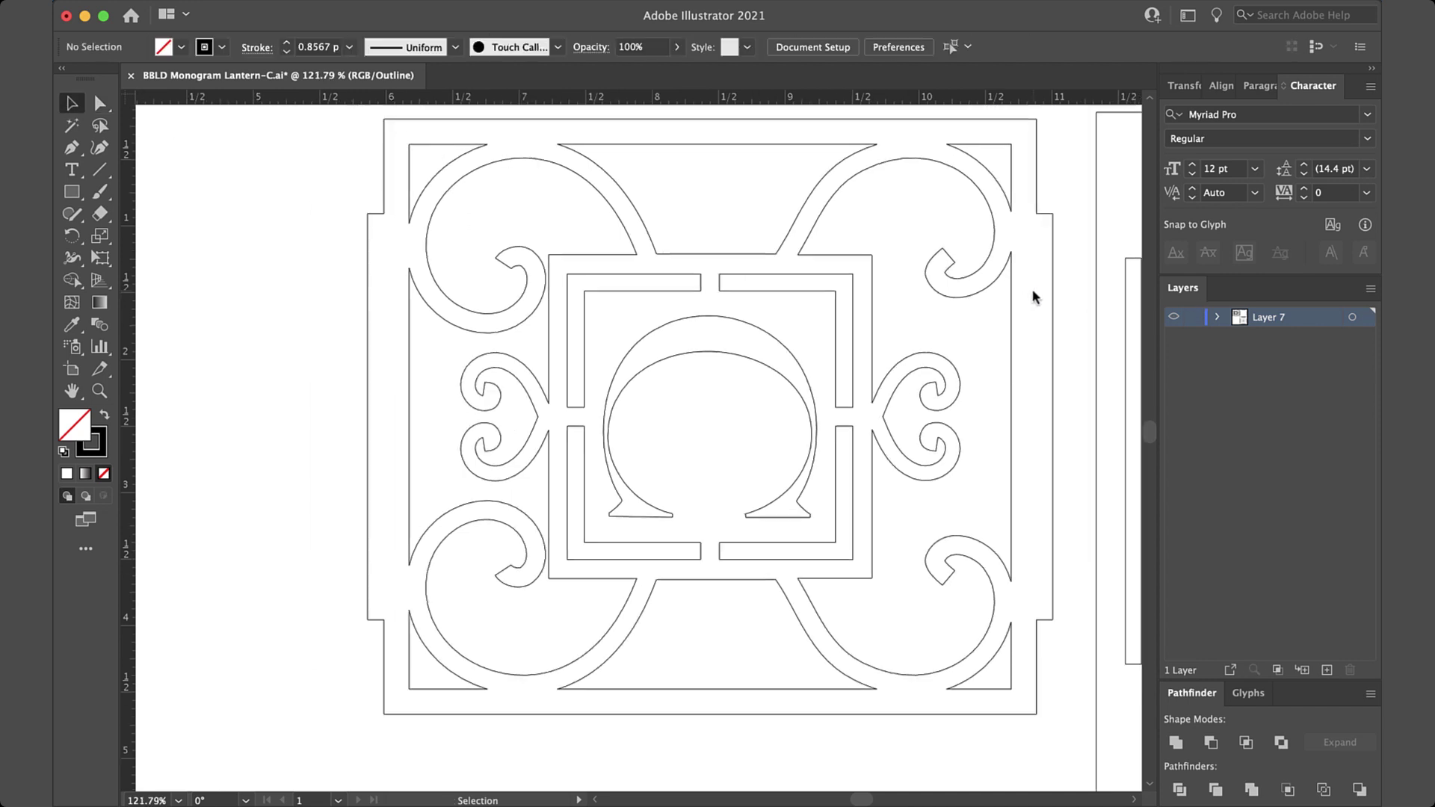
scroll(1033, 297, "down", 5)
left_click(929, 275)
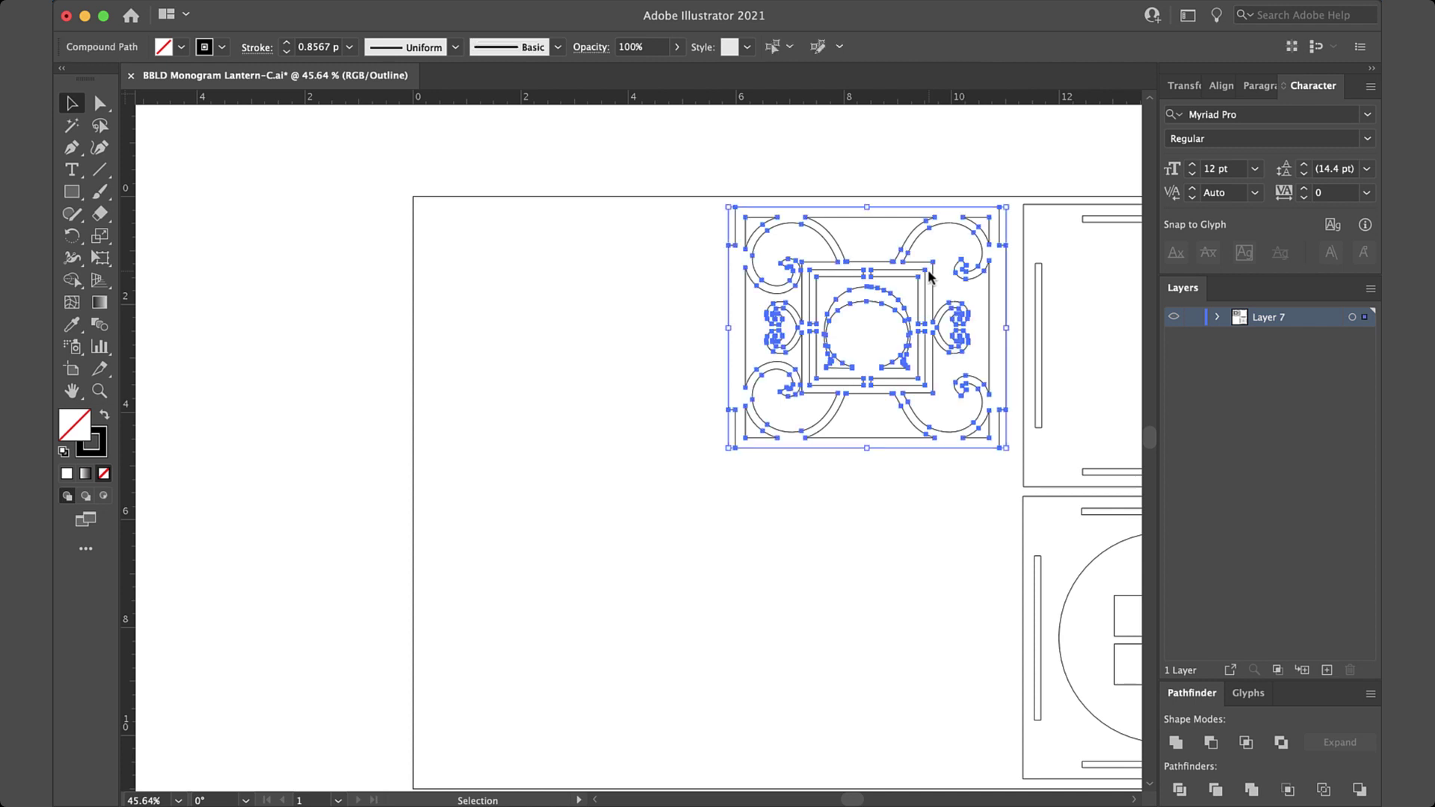
key("cmd+c")
key("cmd+v")
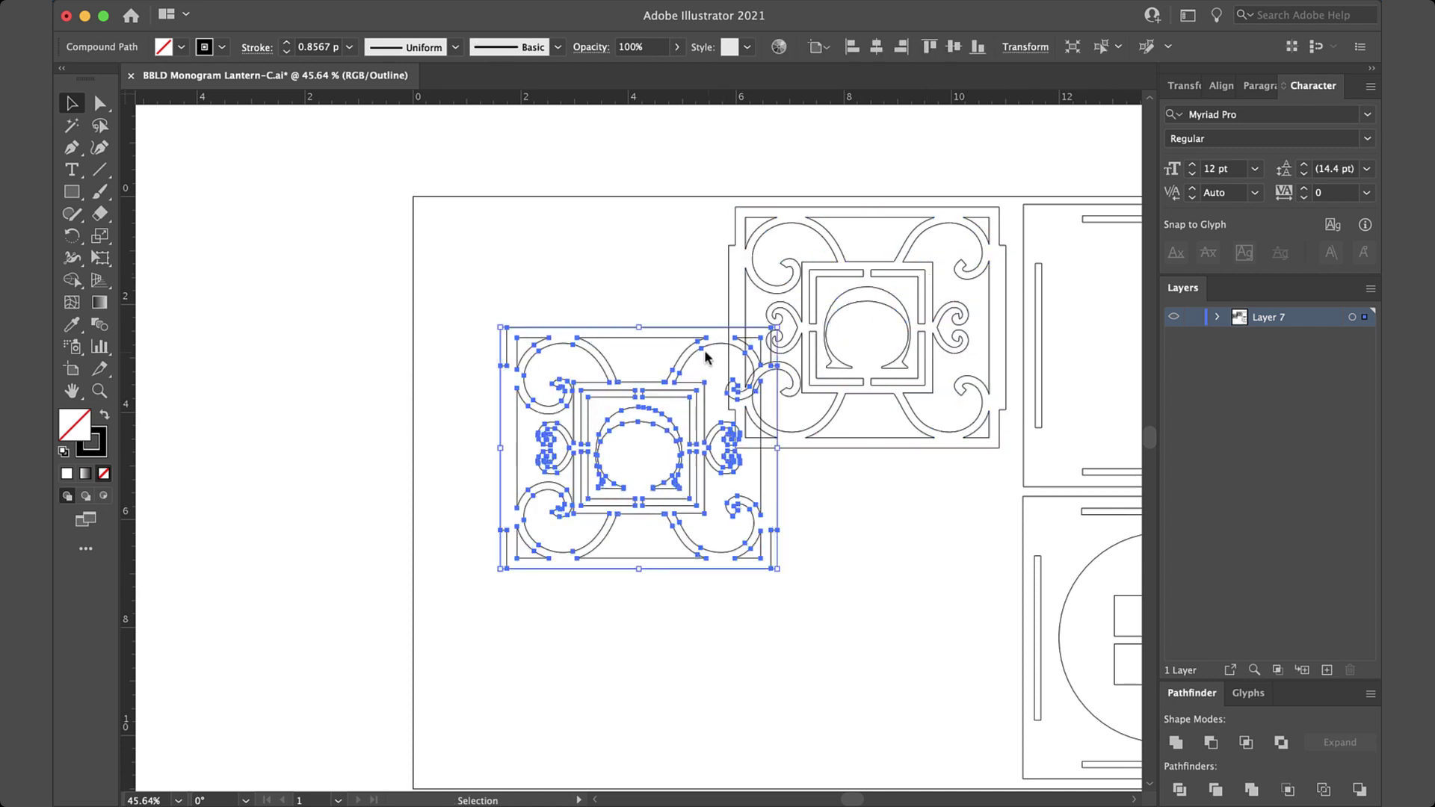
left_click_drag(705, 356, 640, 218)
Step: Copy both monogram panels and place the pair below, forming a two-by-two grid
left_click_drag(413, 151, 1005, 512)
key("cmd+c")
key("cmd+v")
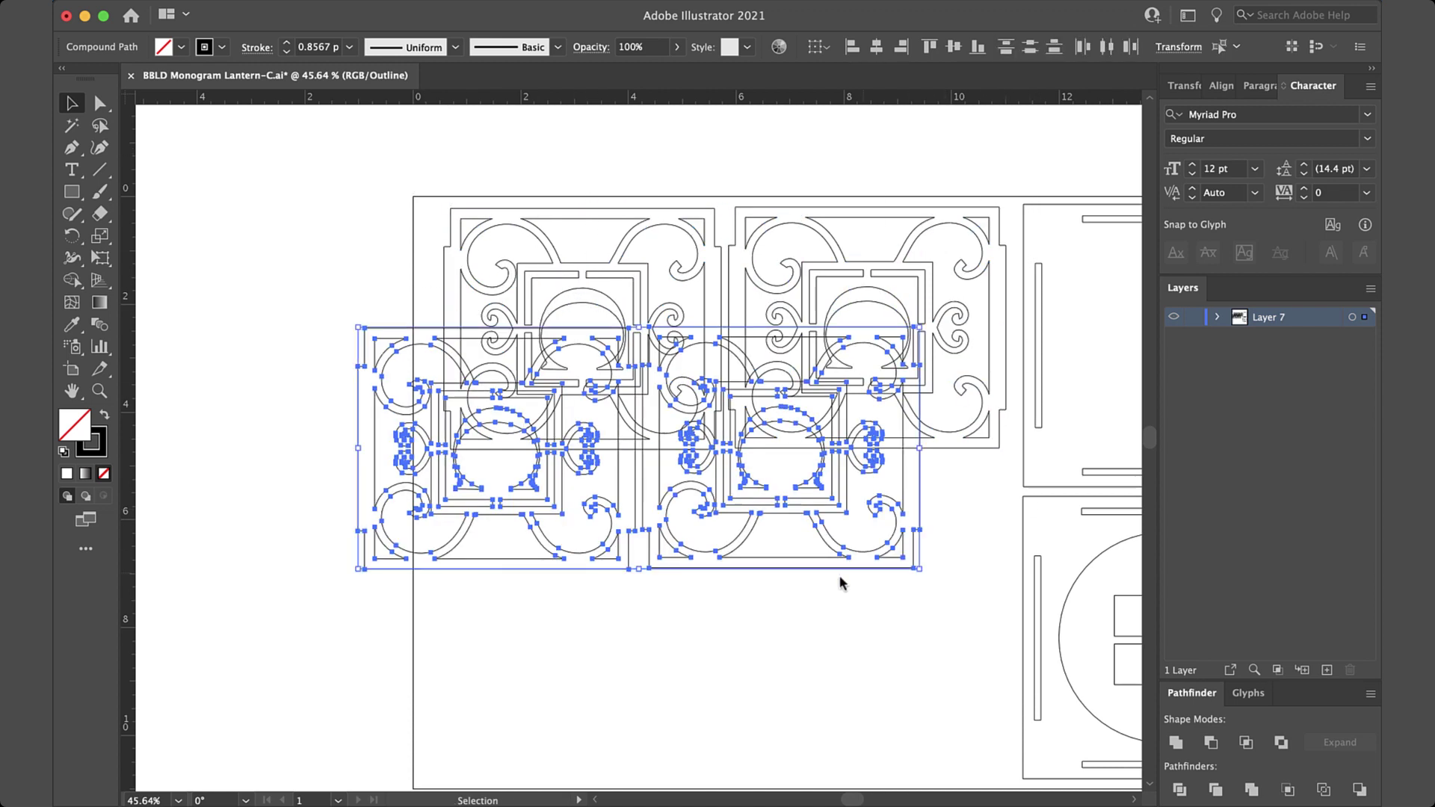
left_click_drag(832, 510, 919, 645)
left_click(288, 497)
scroll(288, 494, "down", 3)
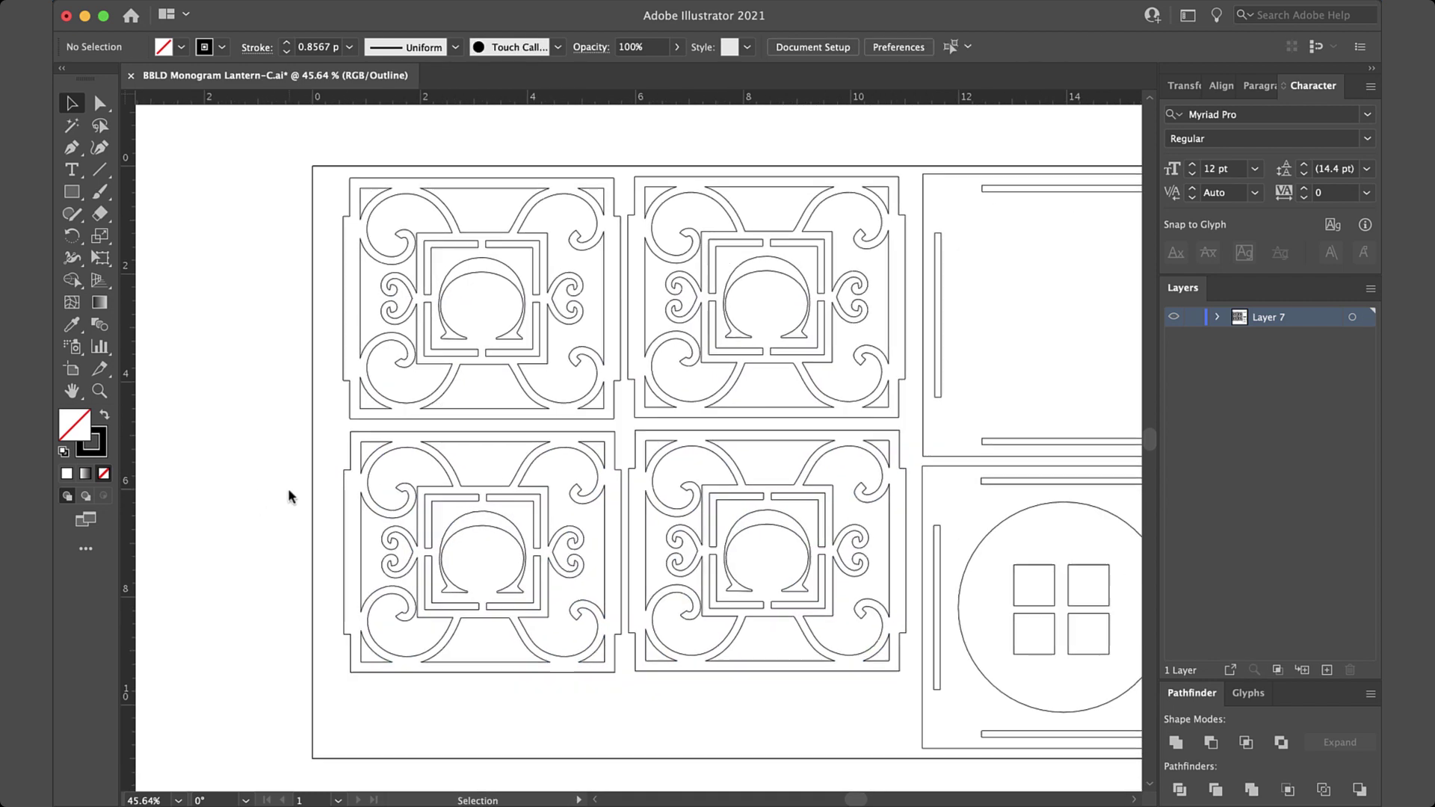
scroll(284, 496, "right", 2)
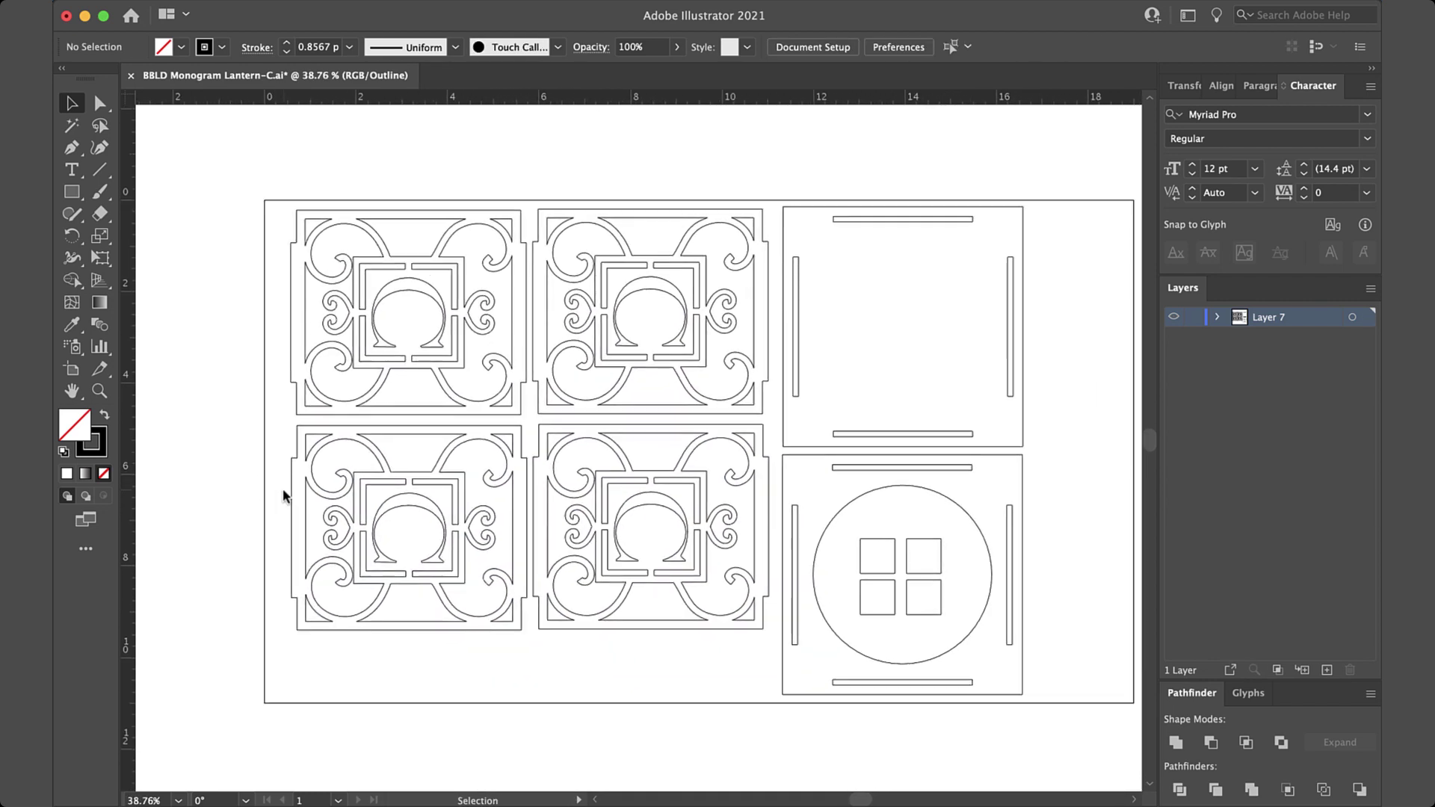